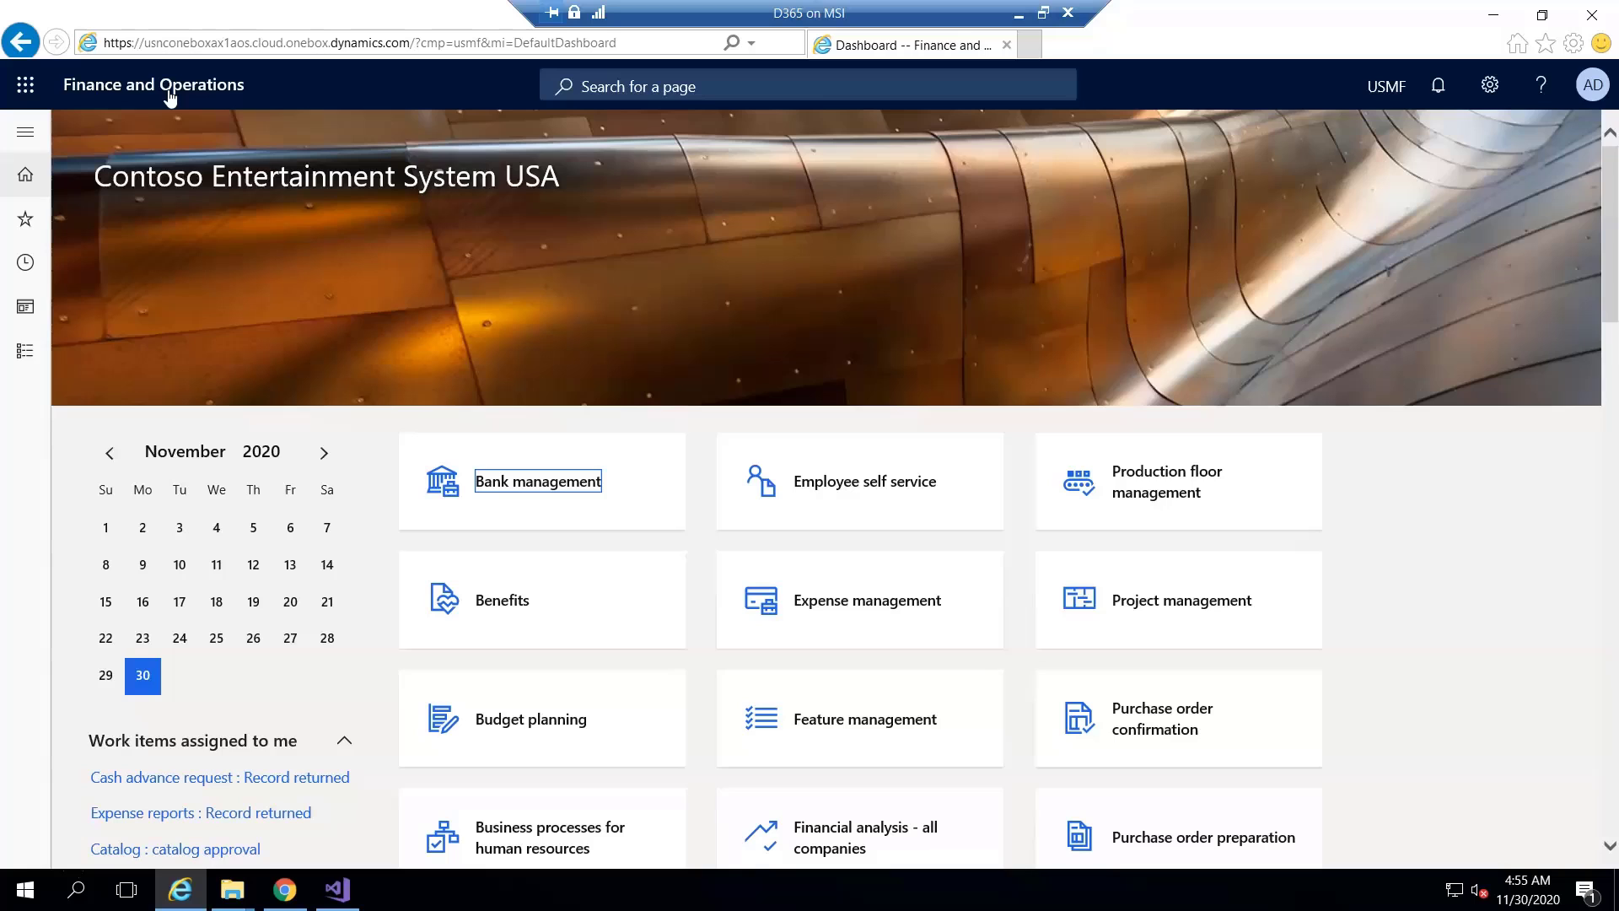
- Navigate to Accounts receivable > Invoices > All free text invoices
left_click(27, 131)
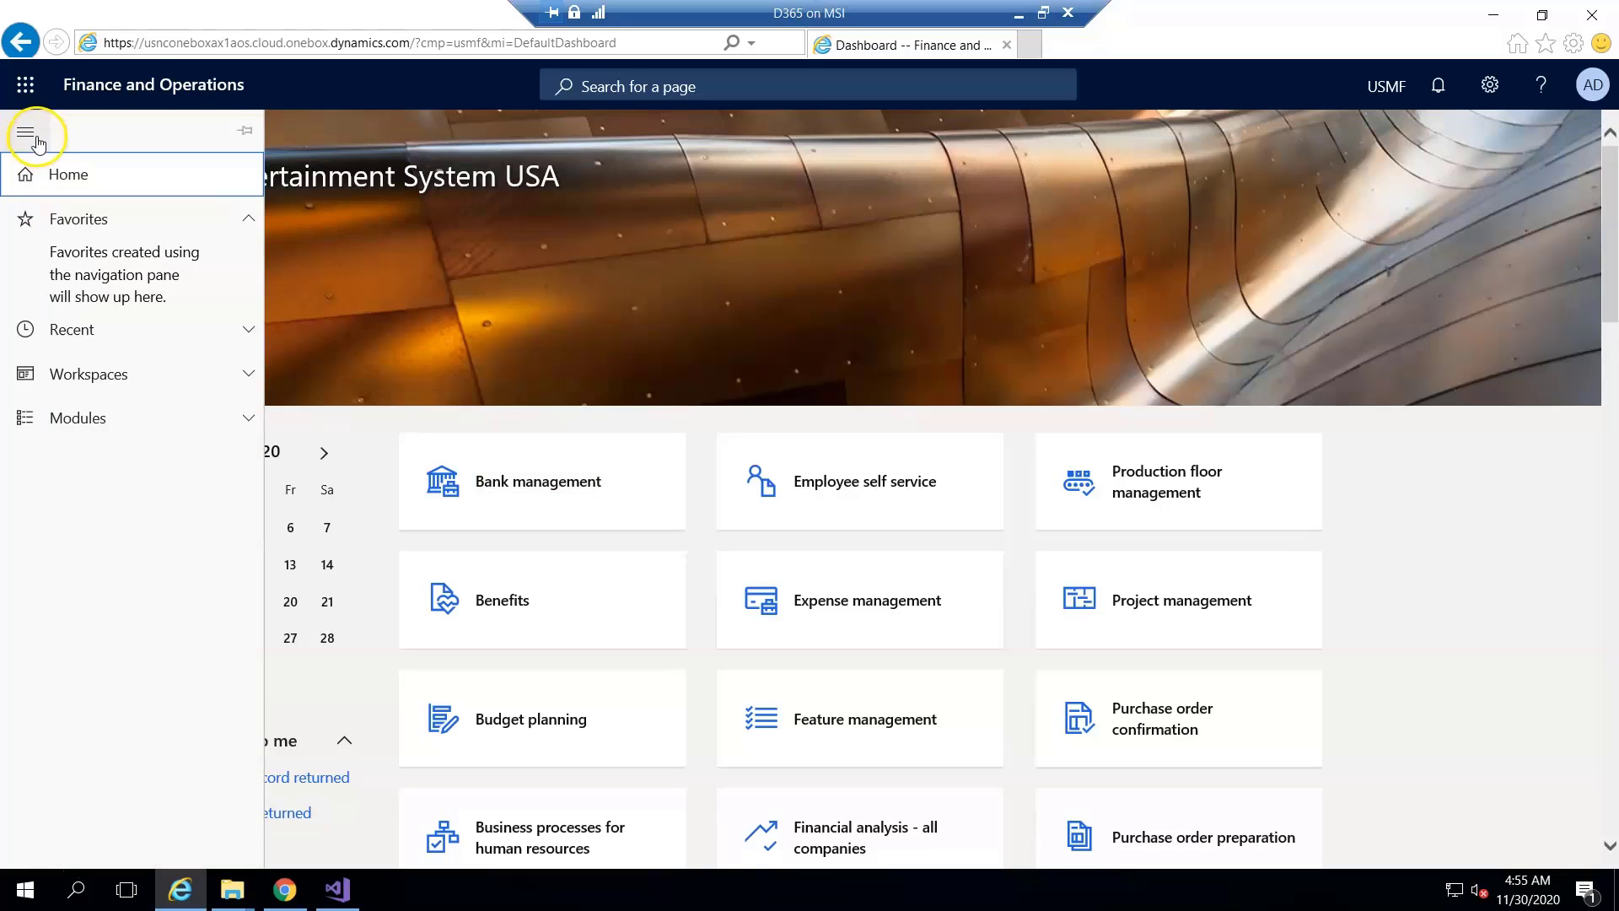
left_click(95, 415)
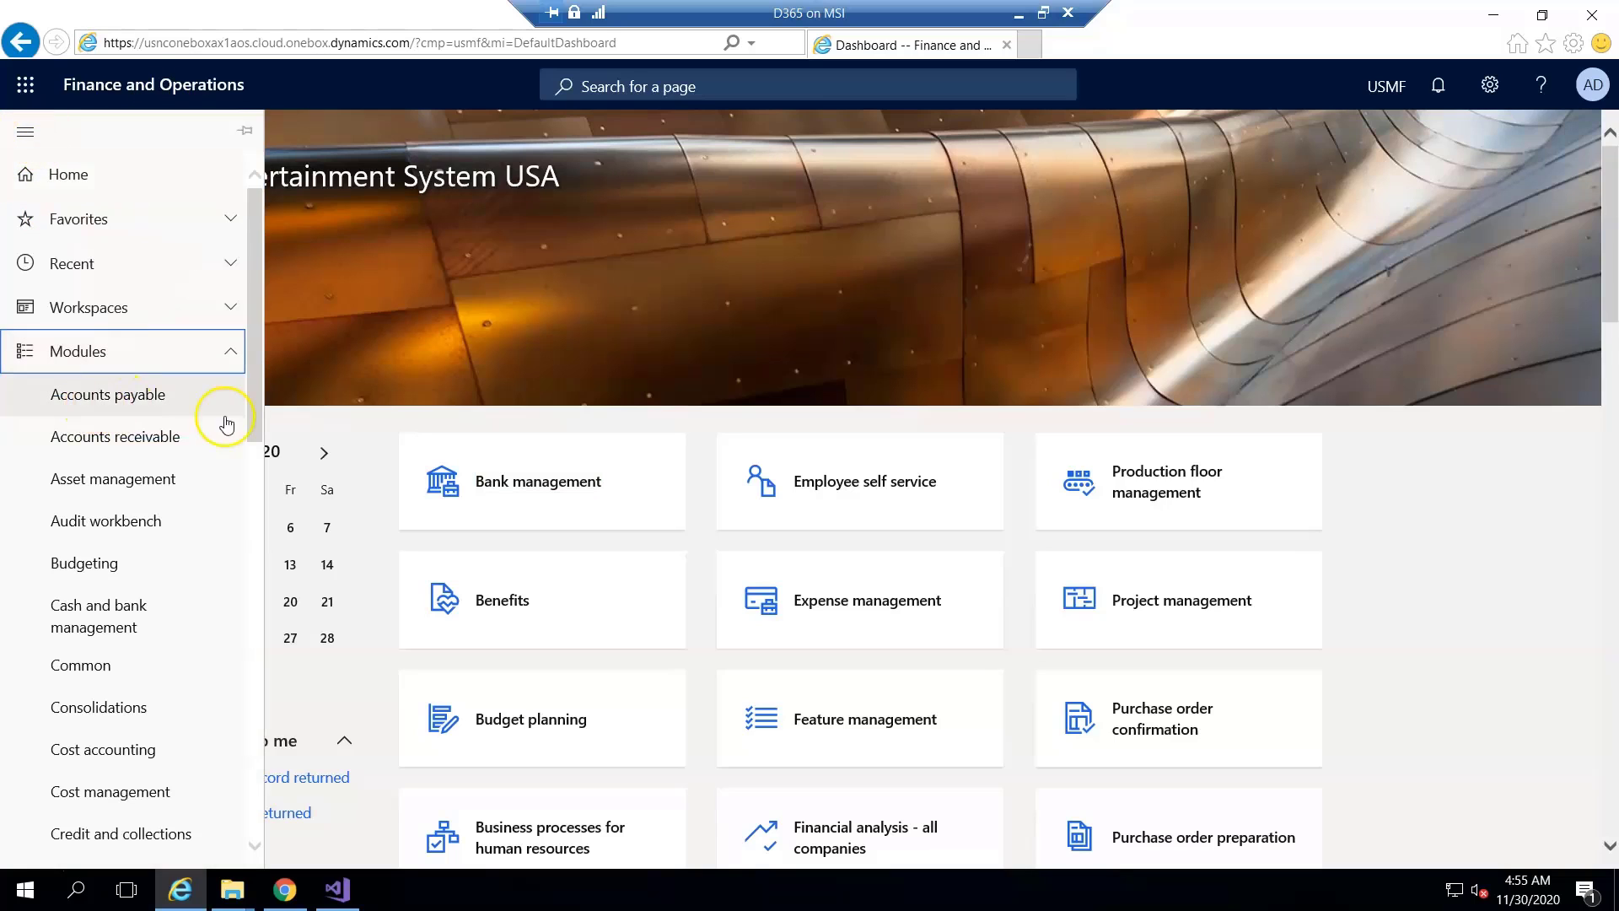
left_click(119, 434)
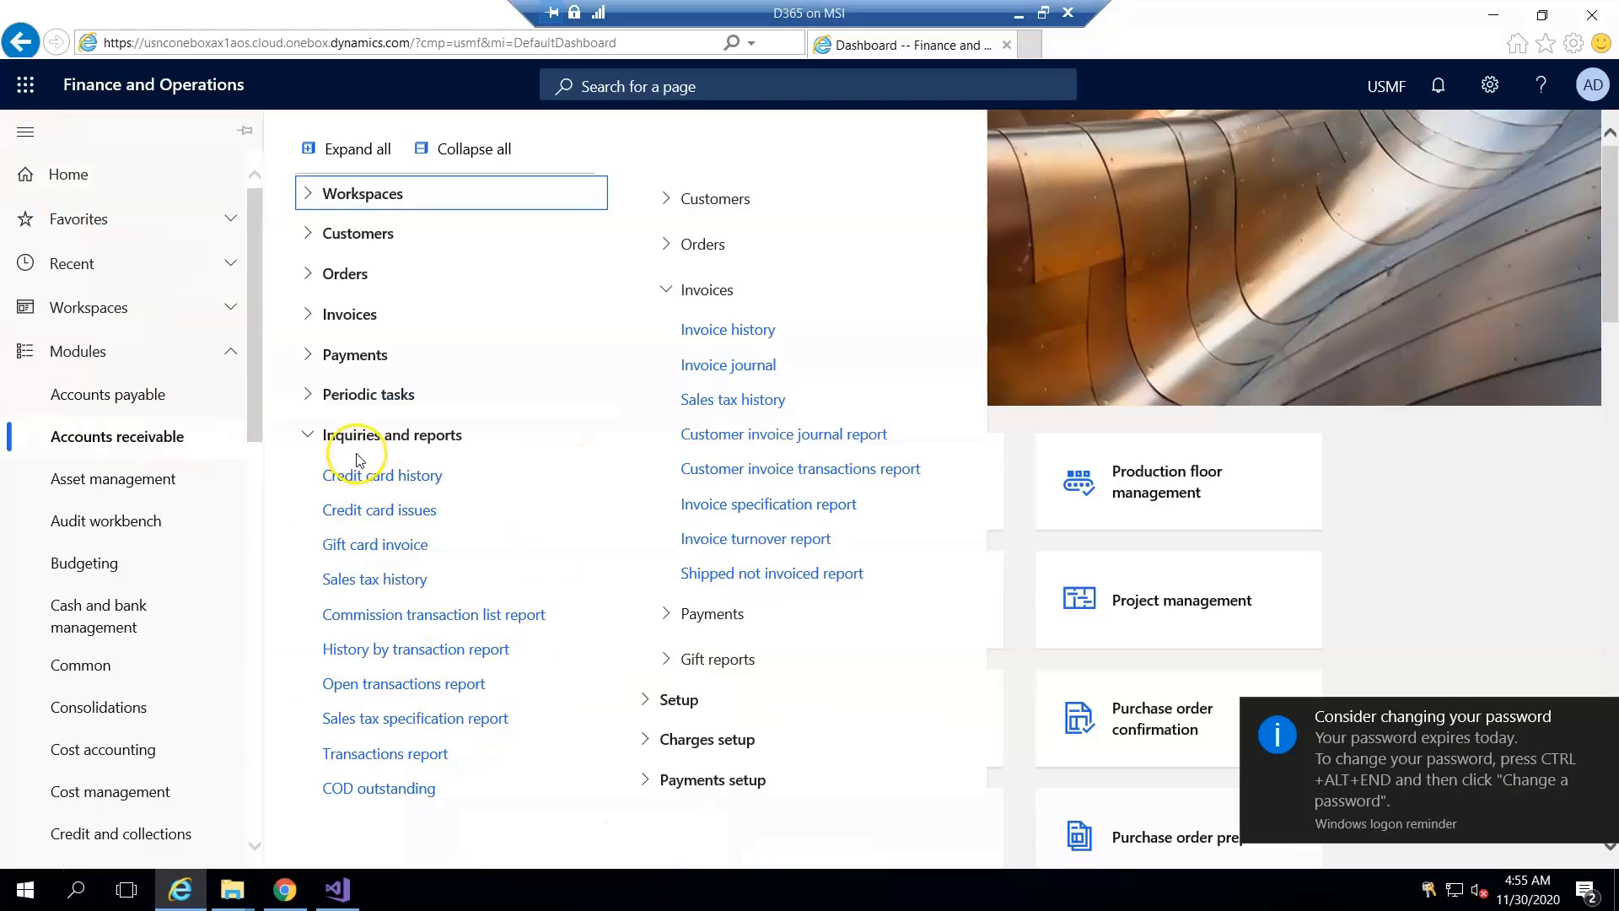
left_click(308, 434)
left_click(317, 233)
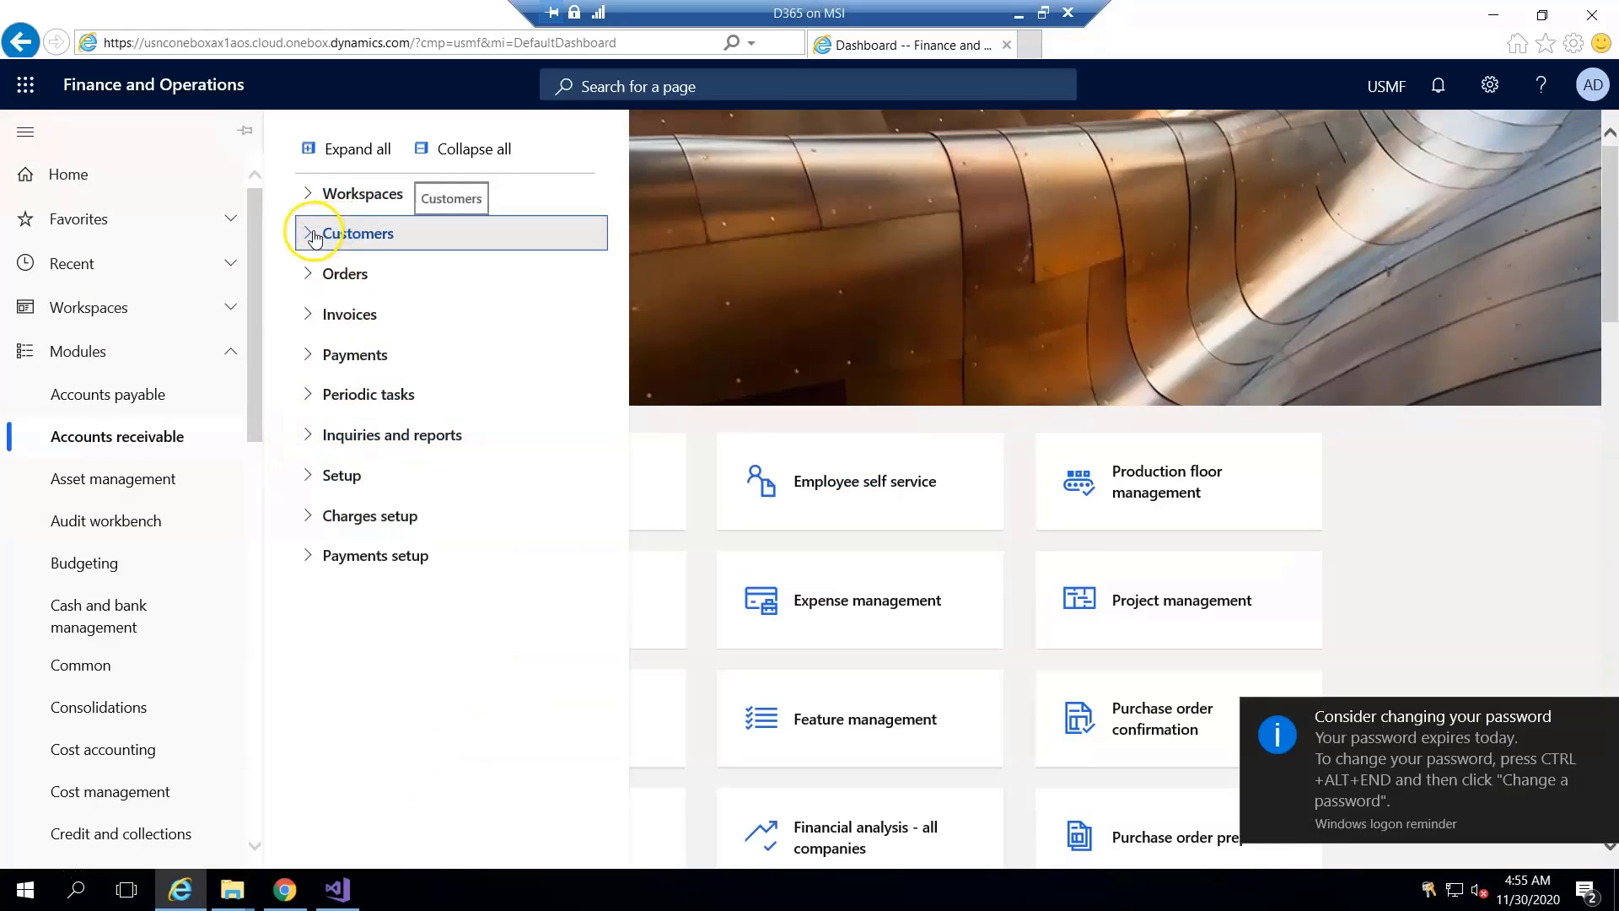
left_click(309, 232)
left_click(313, 314)
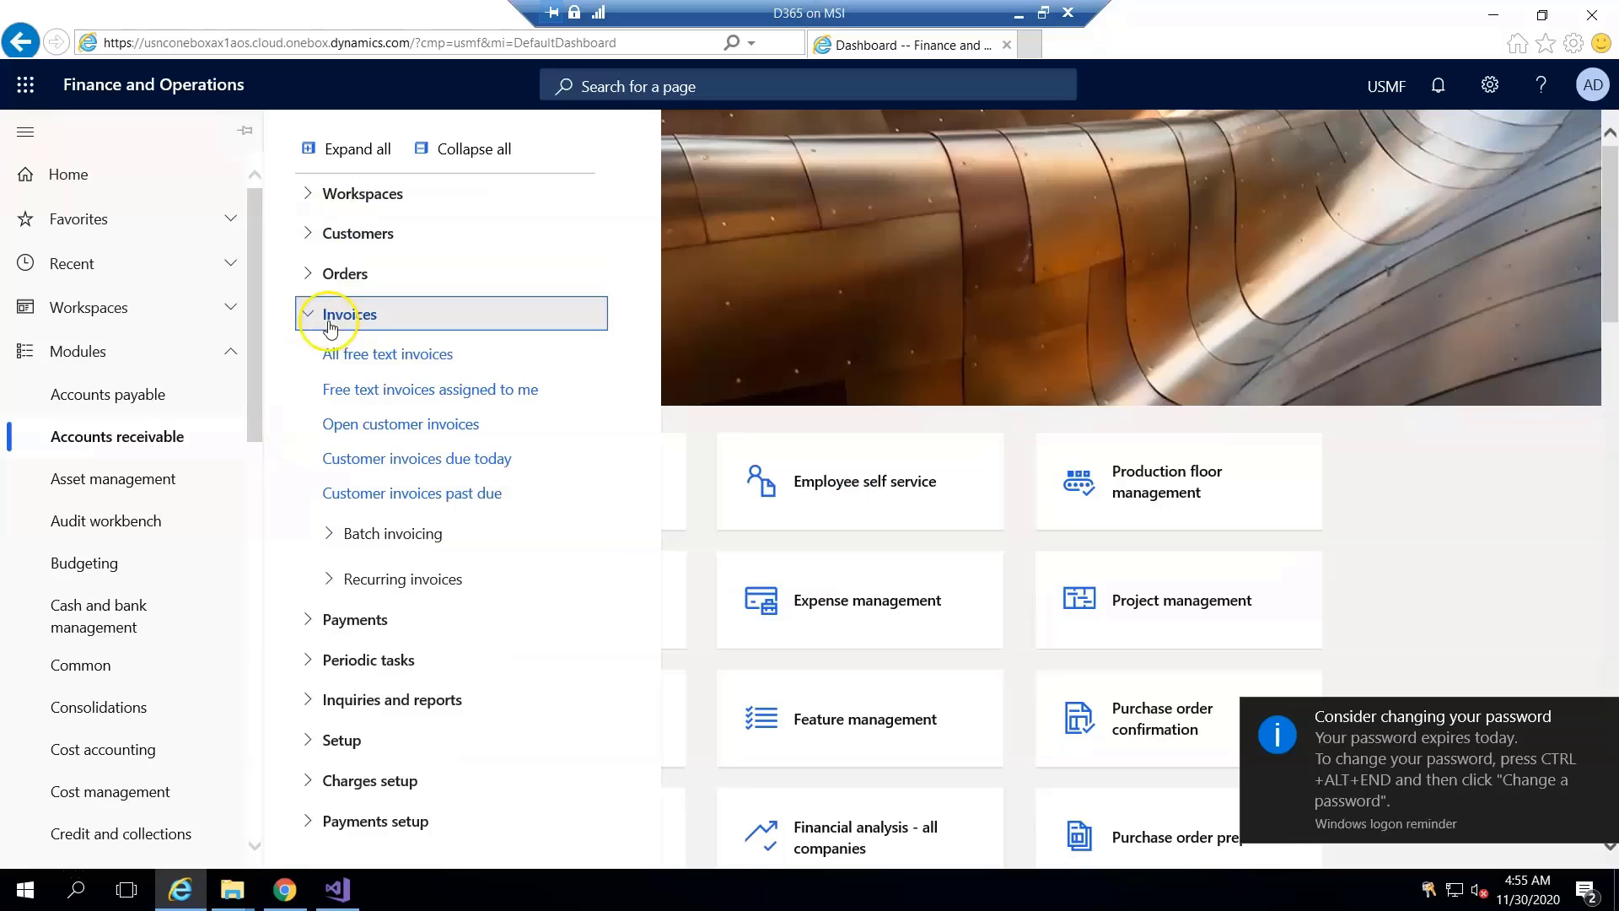
left_click(371, 356)
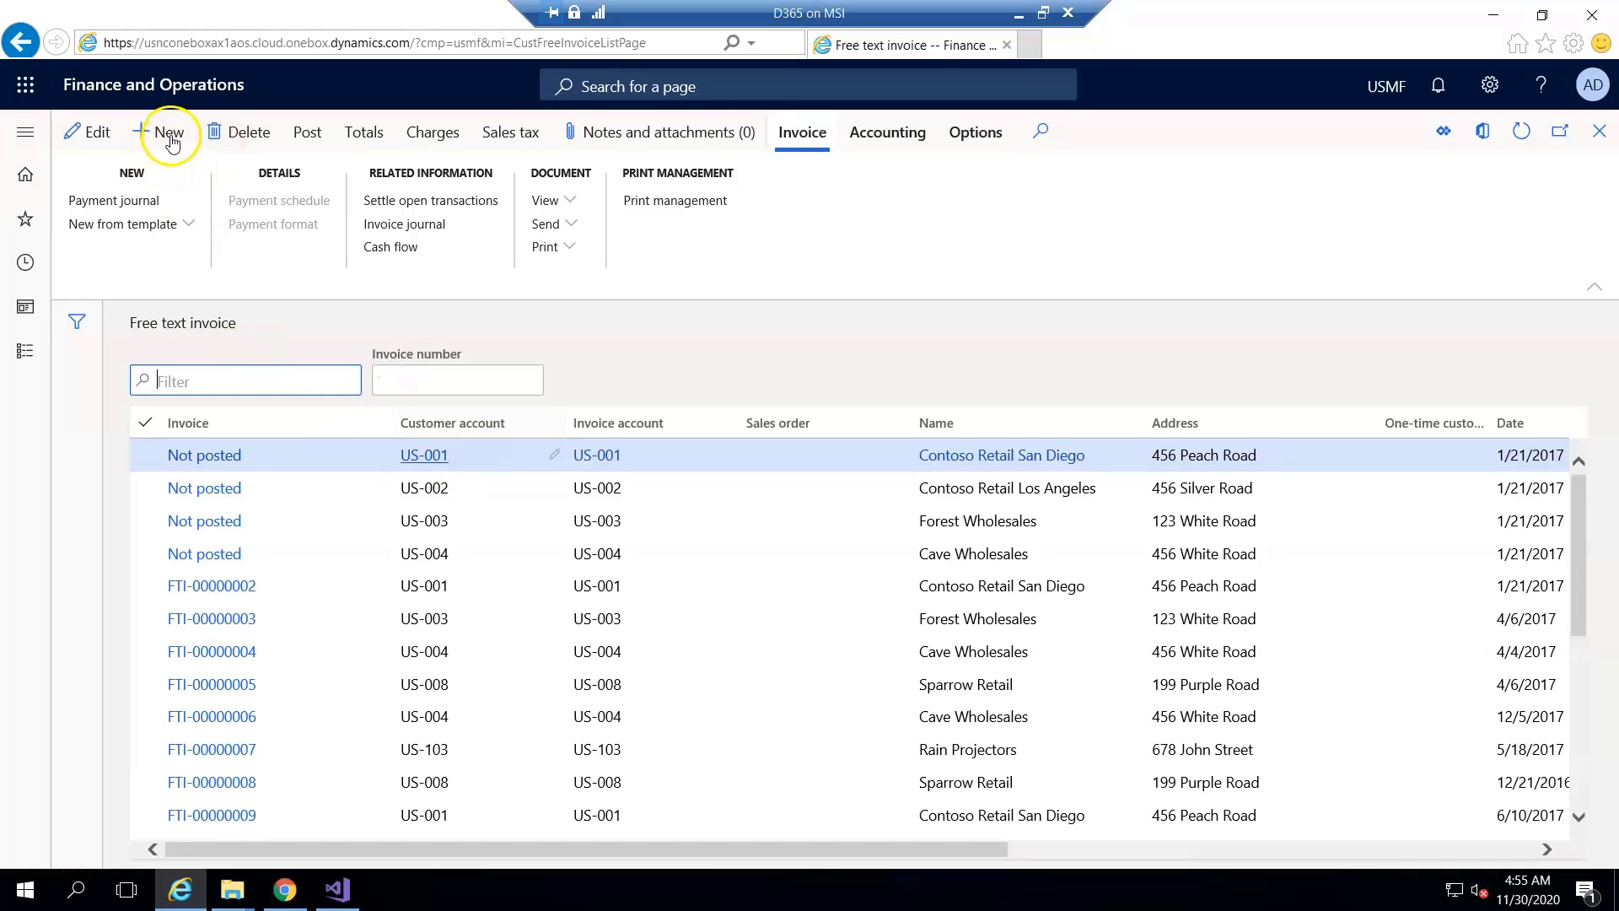
- Create a new free text invoice and set its customer account to US-001
left_click(549, 353)
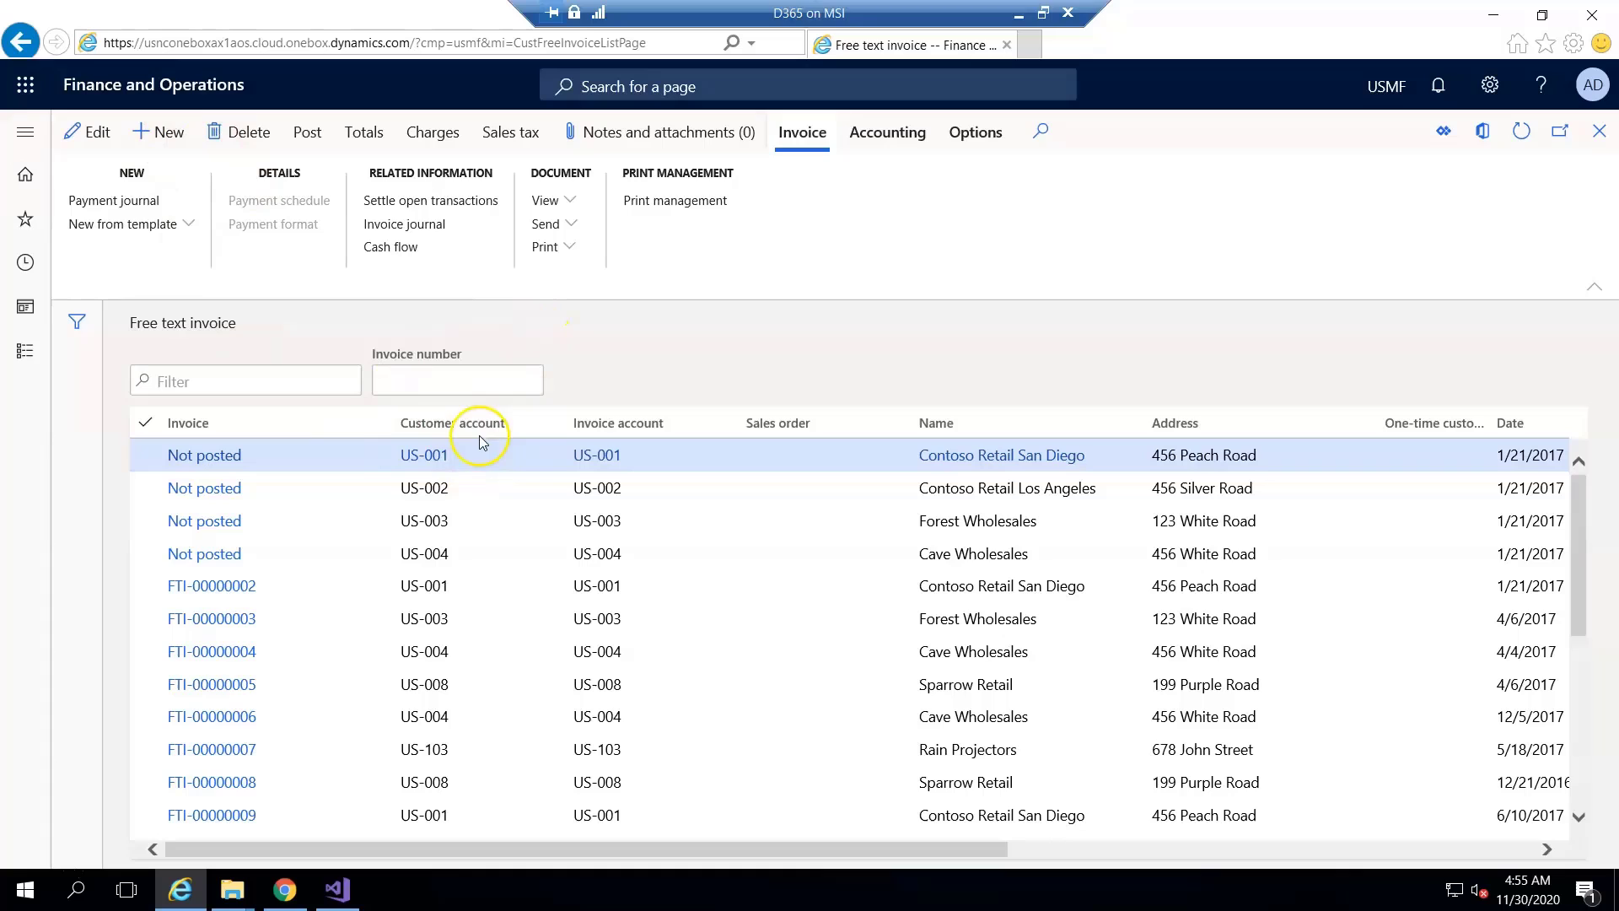
left_click(160, 131)
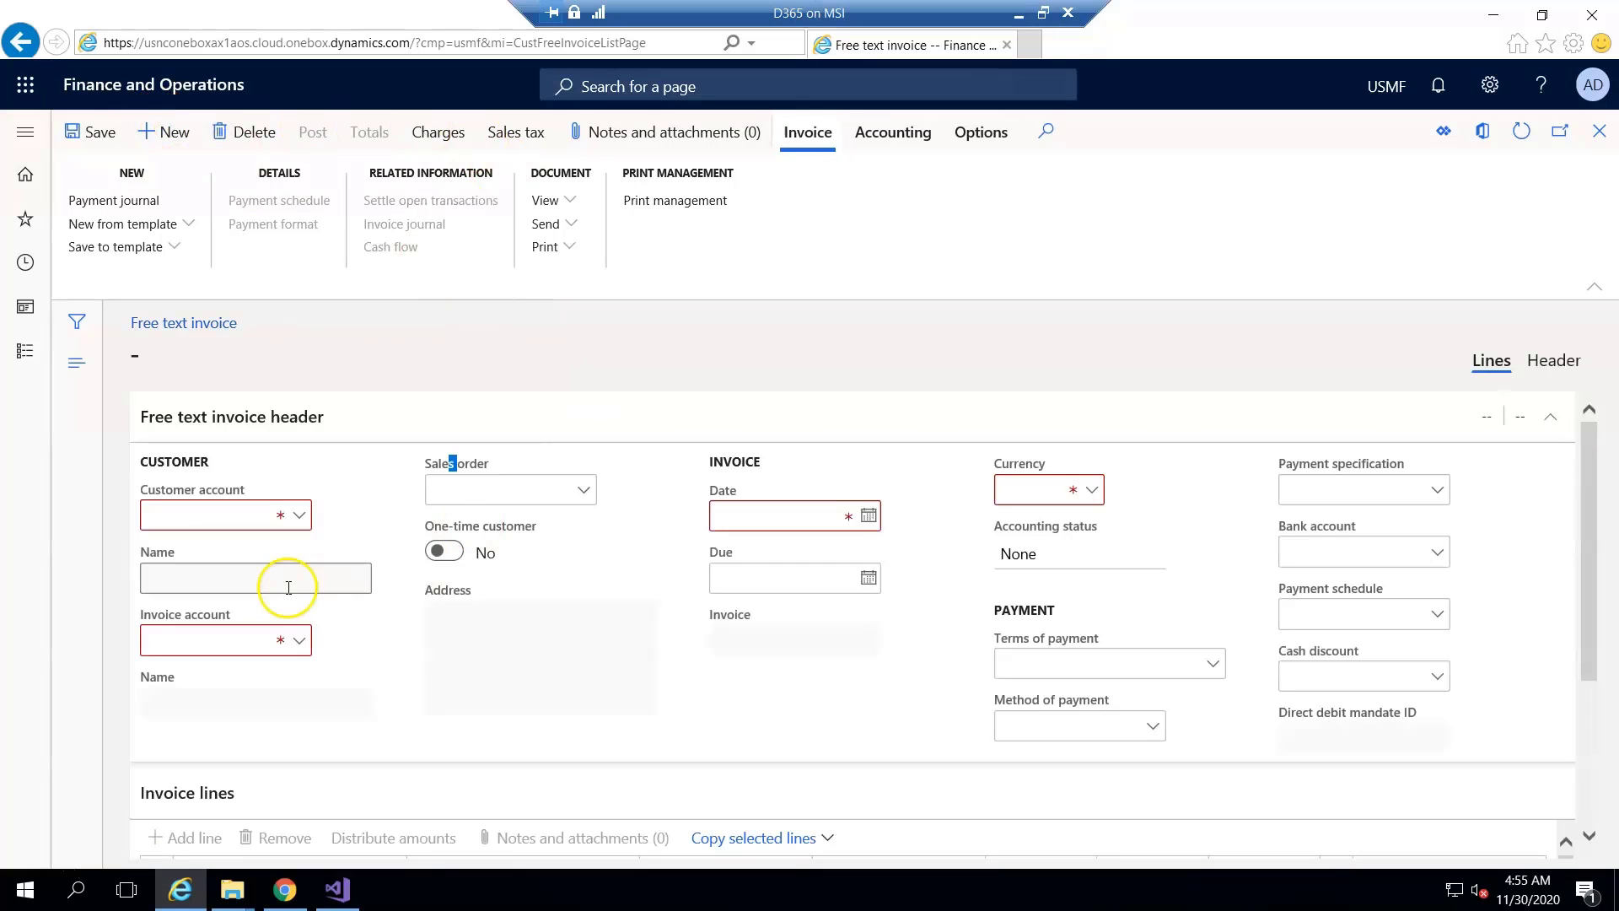
left_click(299, 524)
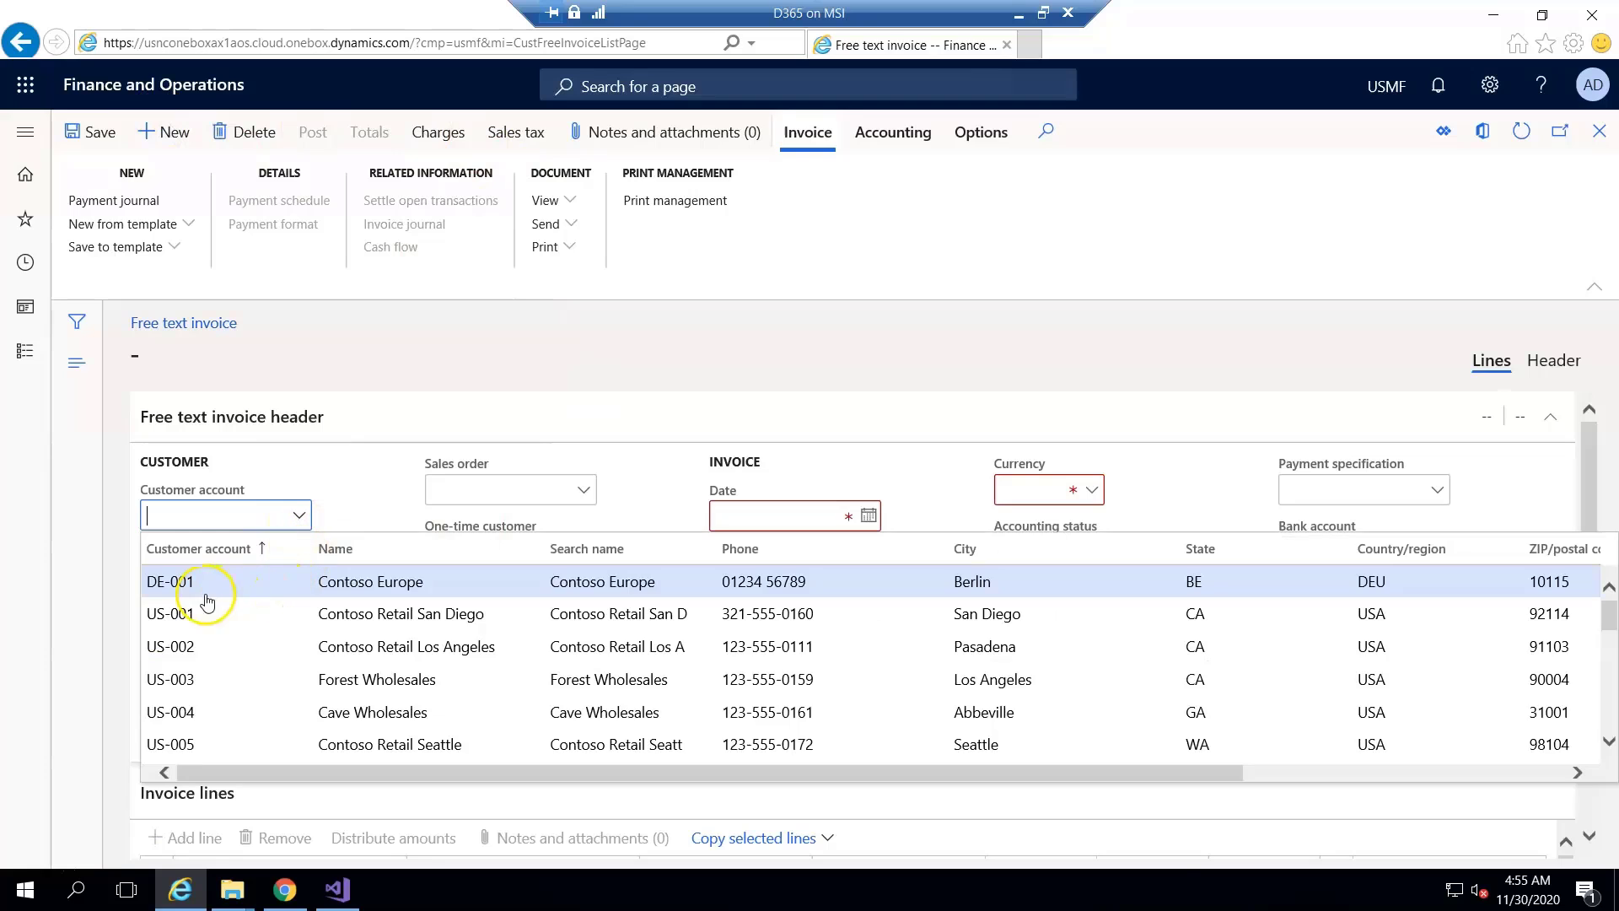
left_click(185, 612)
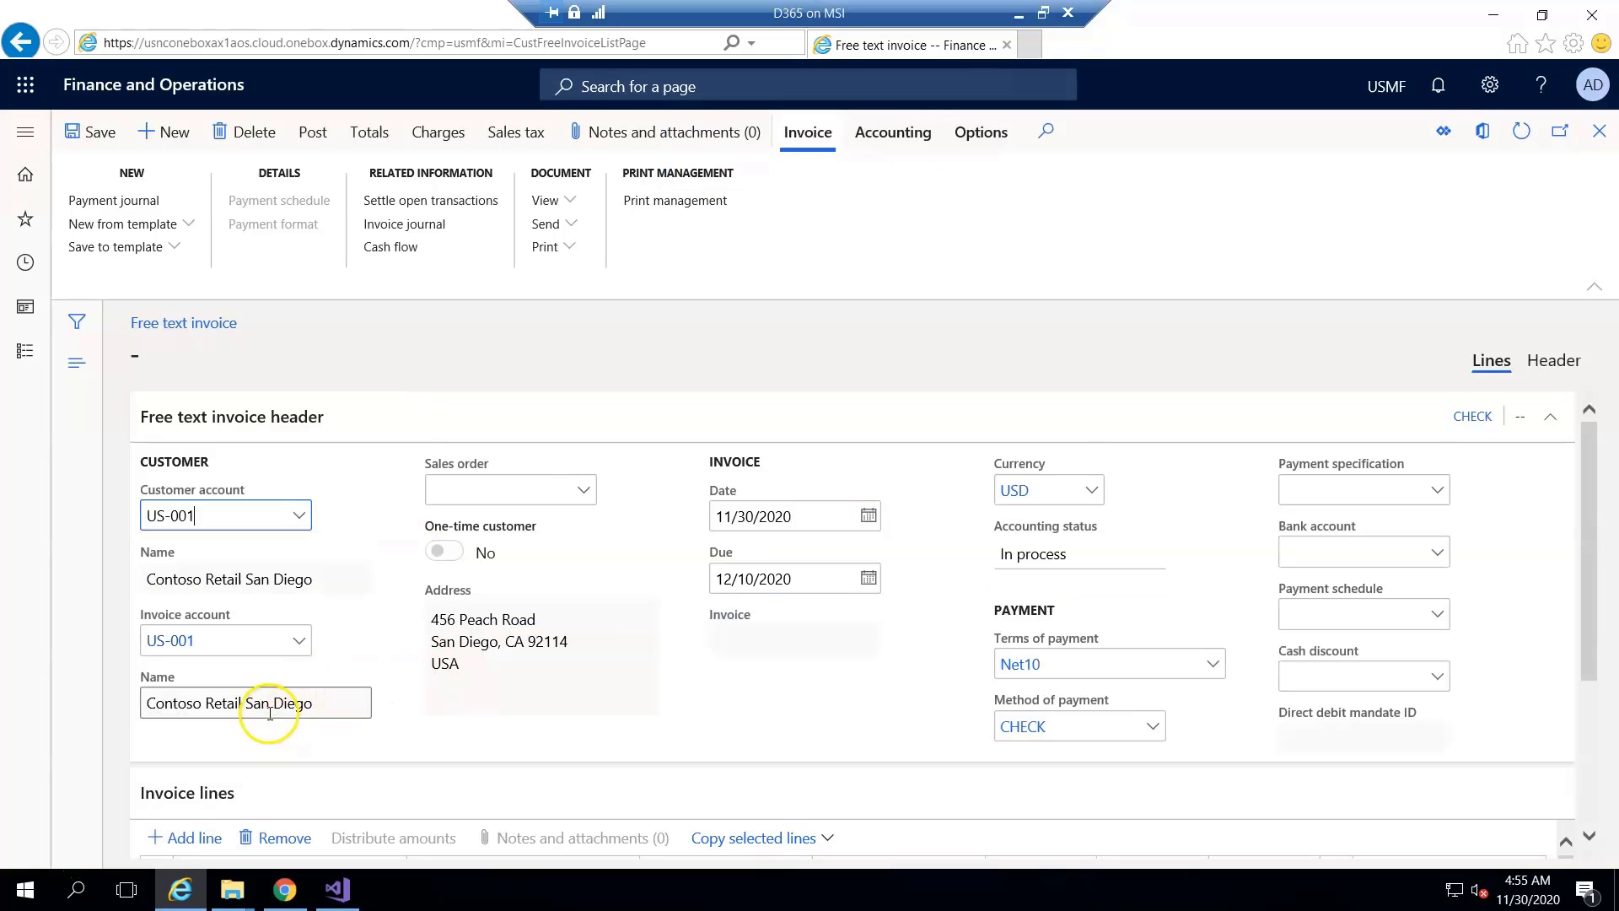
scroll(295, 725, "down", 2)
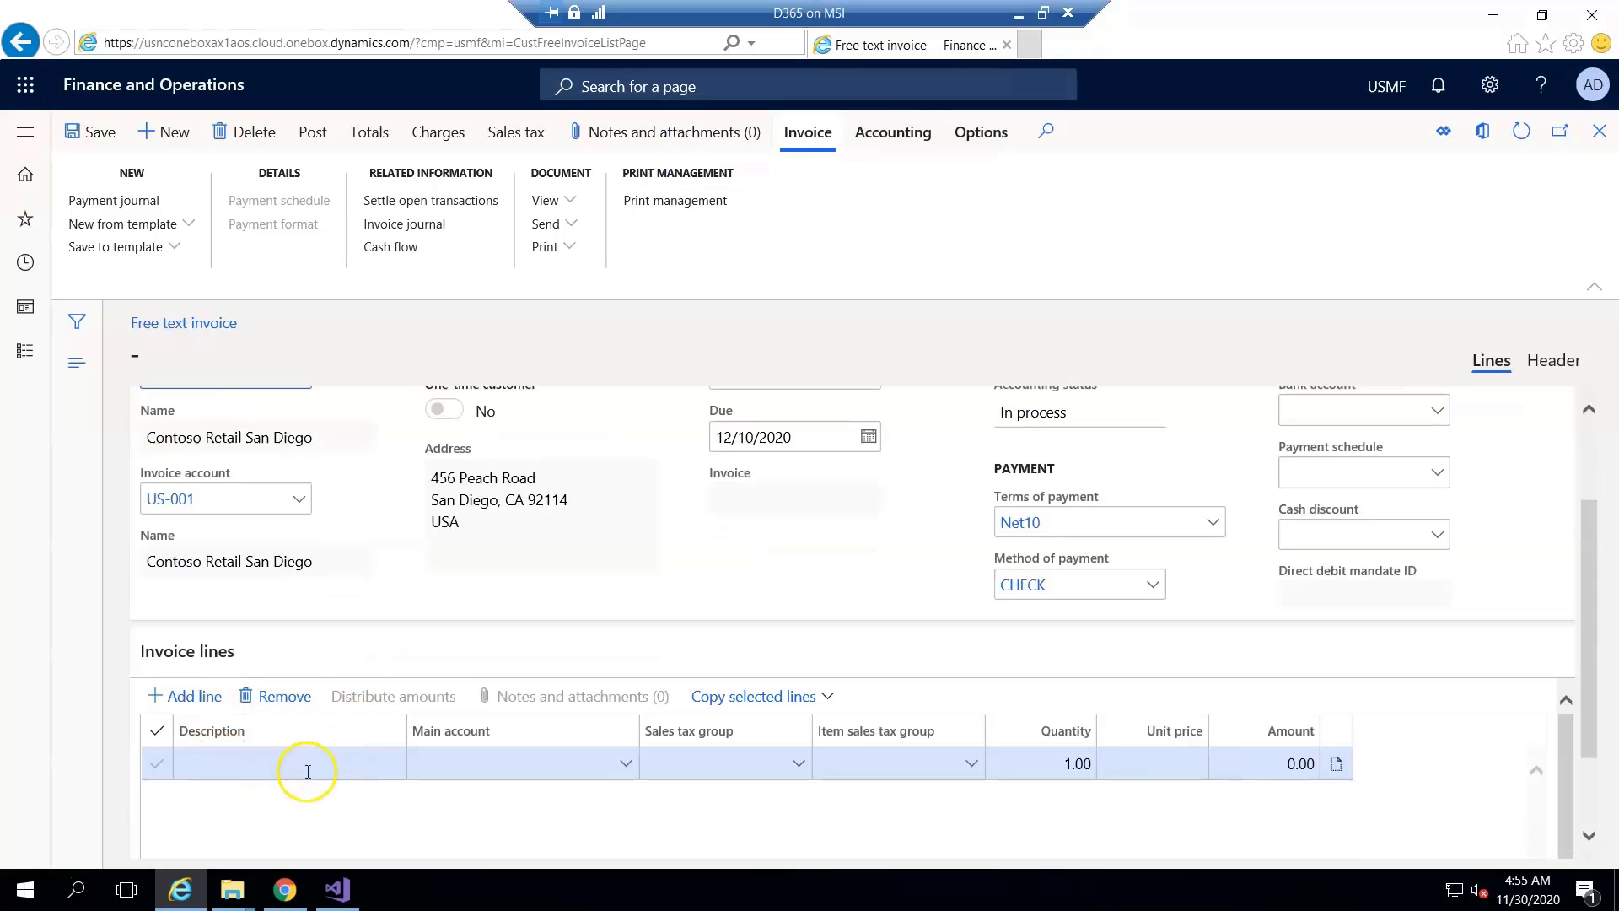
- Add an invoice line 'Free Text invoice' on main account 110110 with amount 1000
left_click(342, 766)
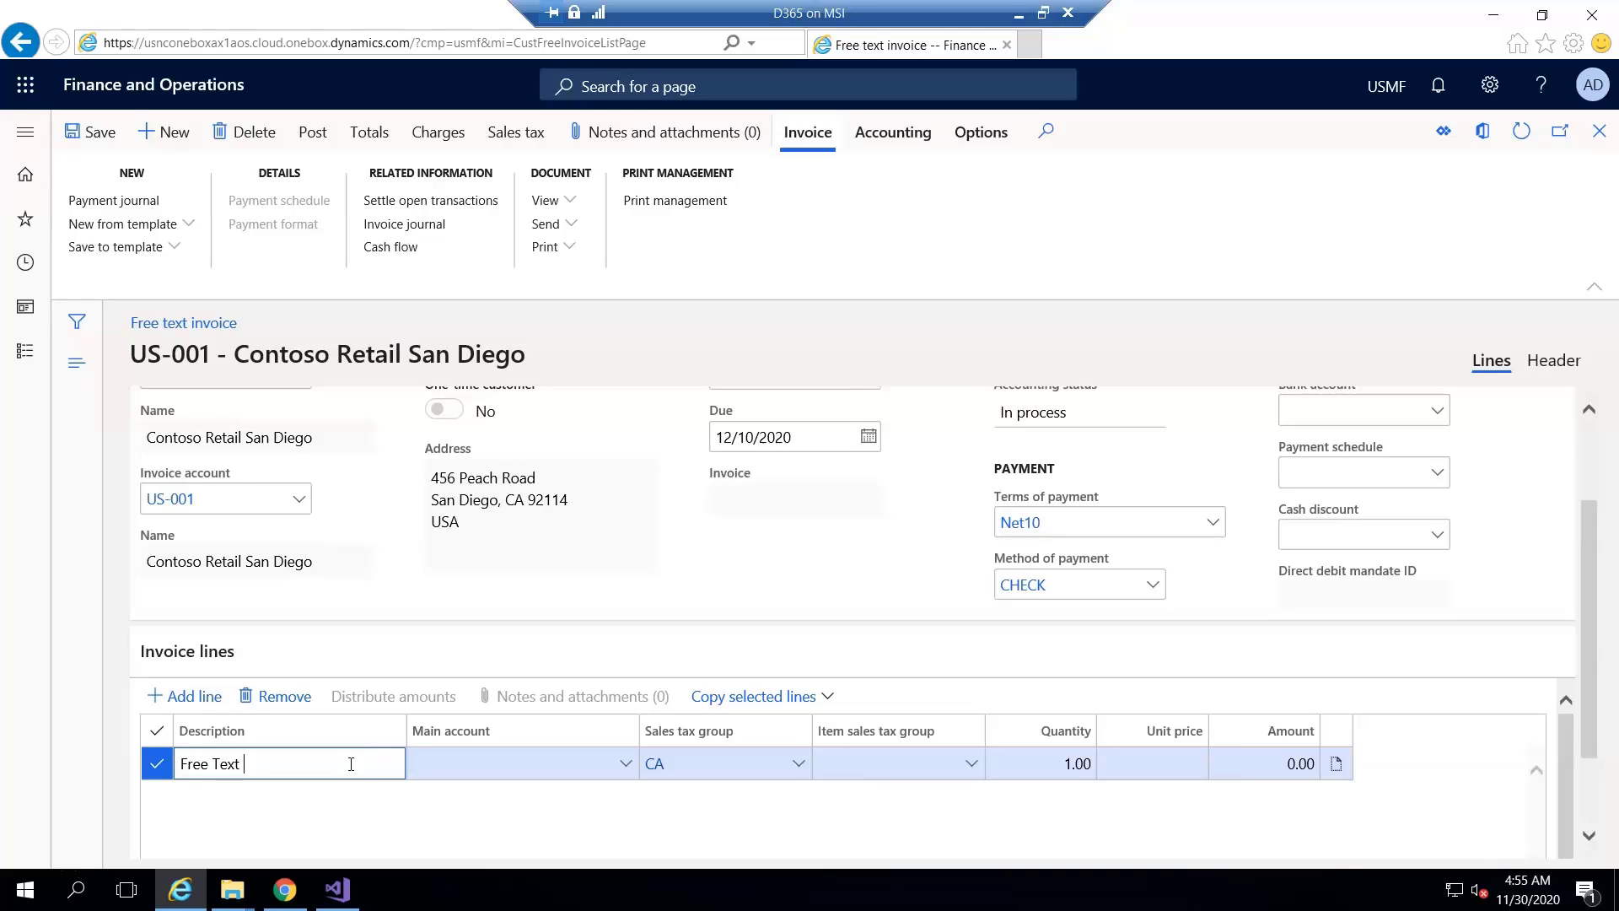
key("Tab")
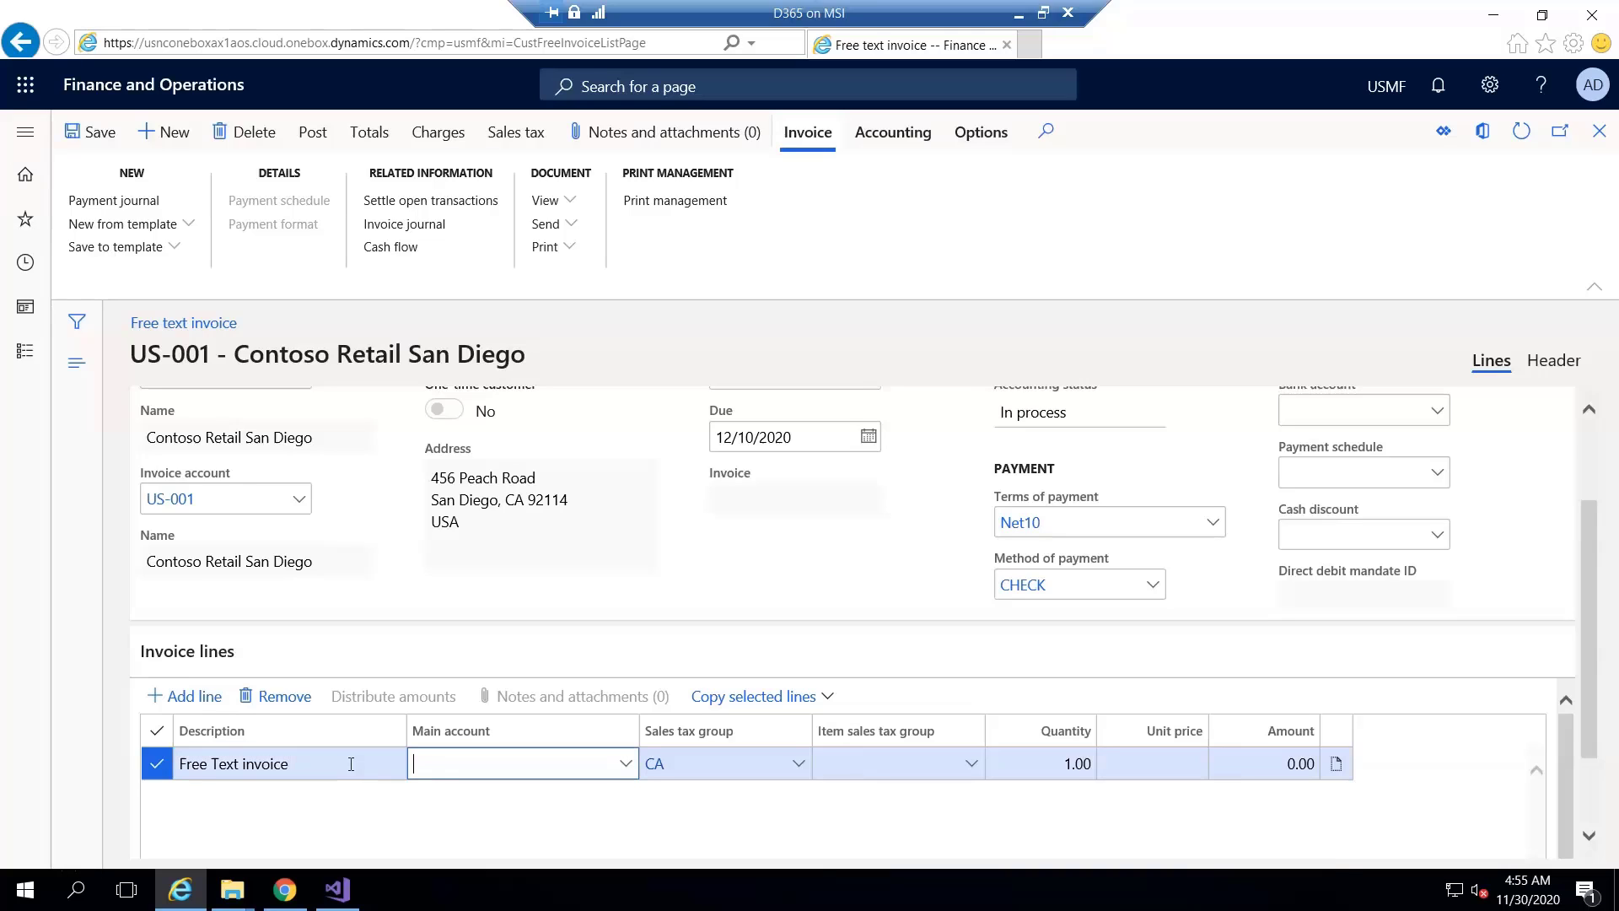
left_click(625, 767)
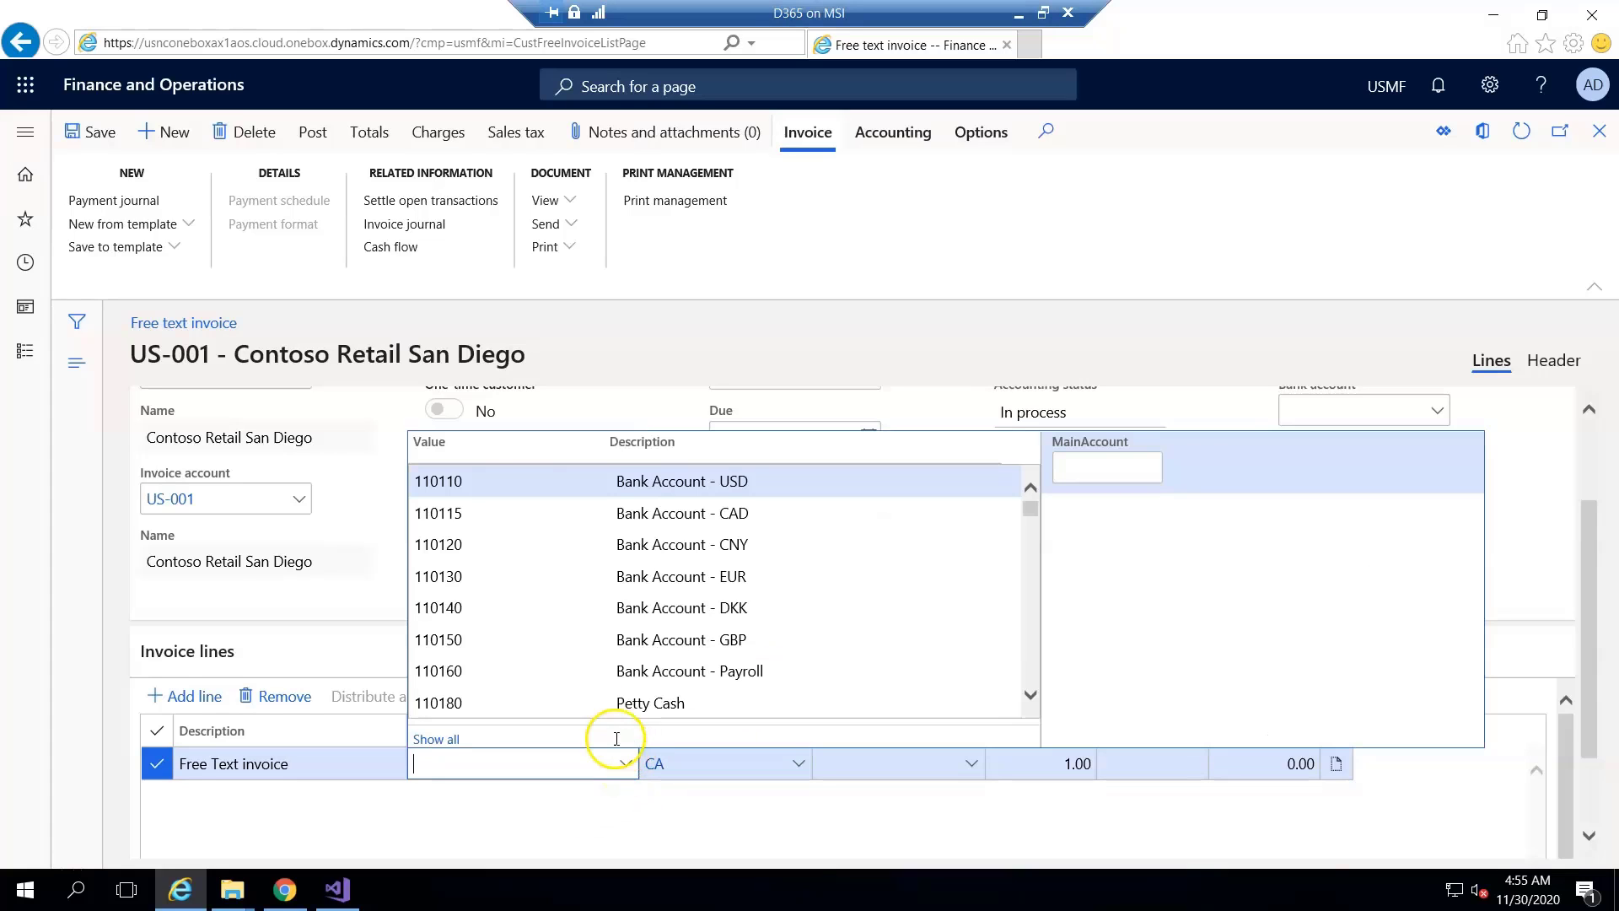
key("Return")
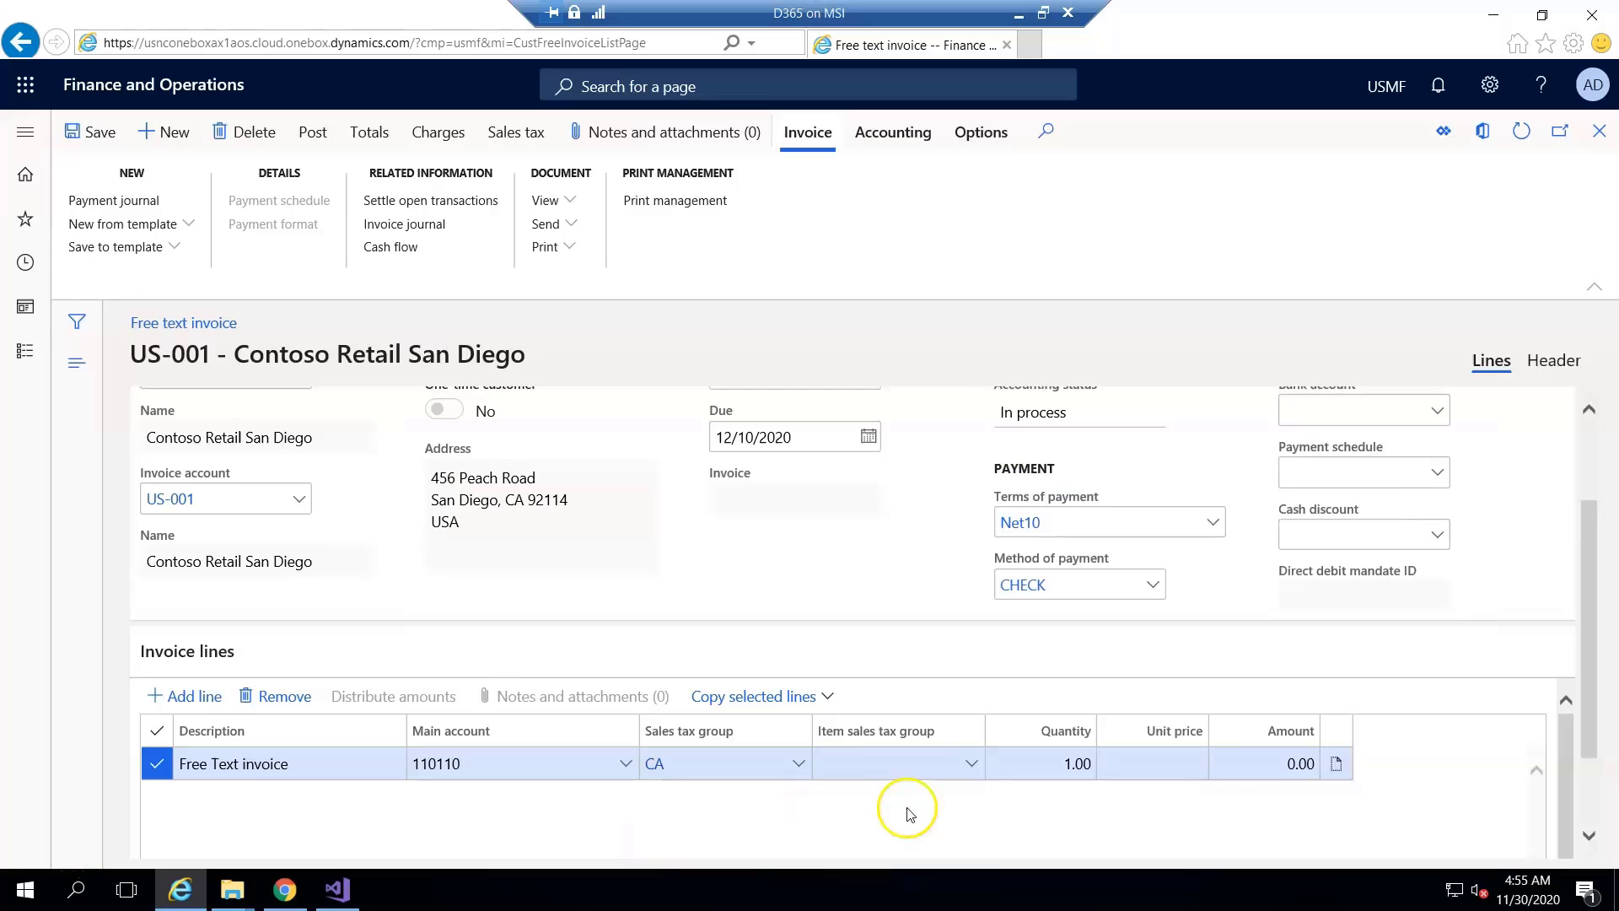
scroll(1606, 632, "down", 2)
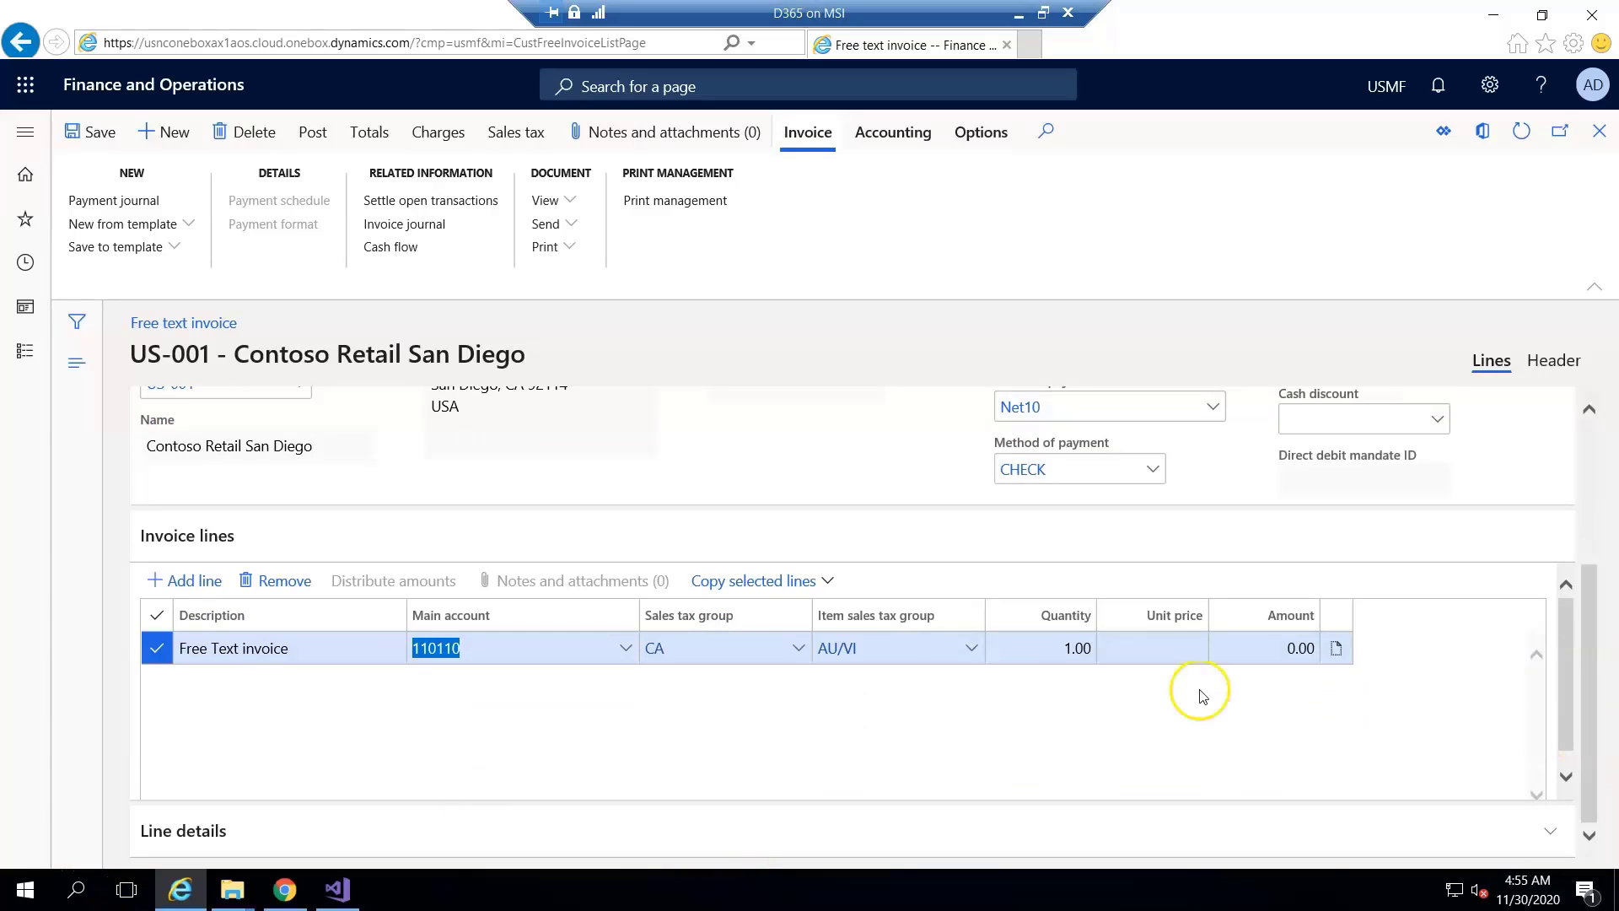
left_click(1277, 656)
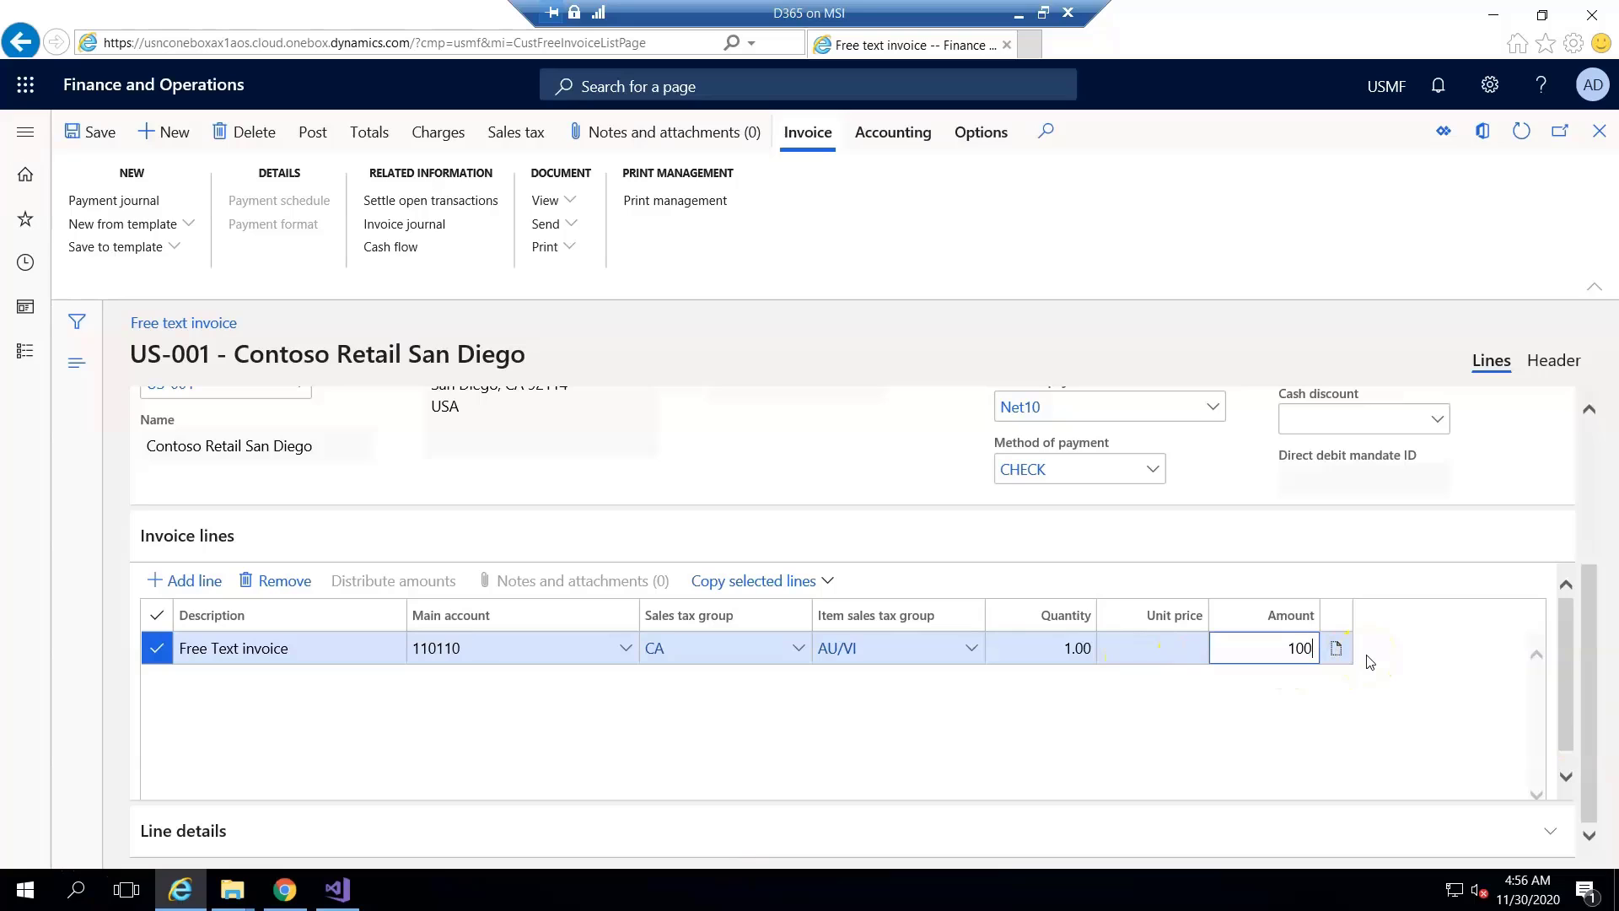
left_click(1370, 662)
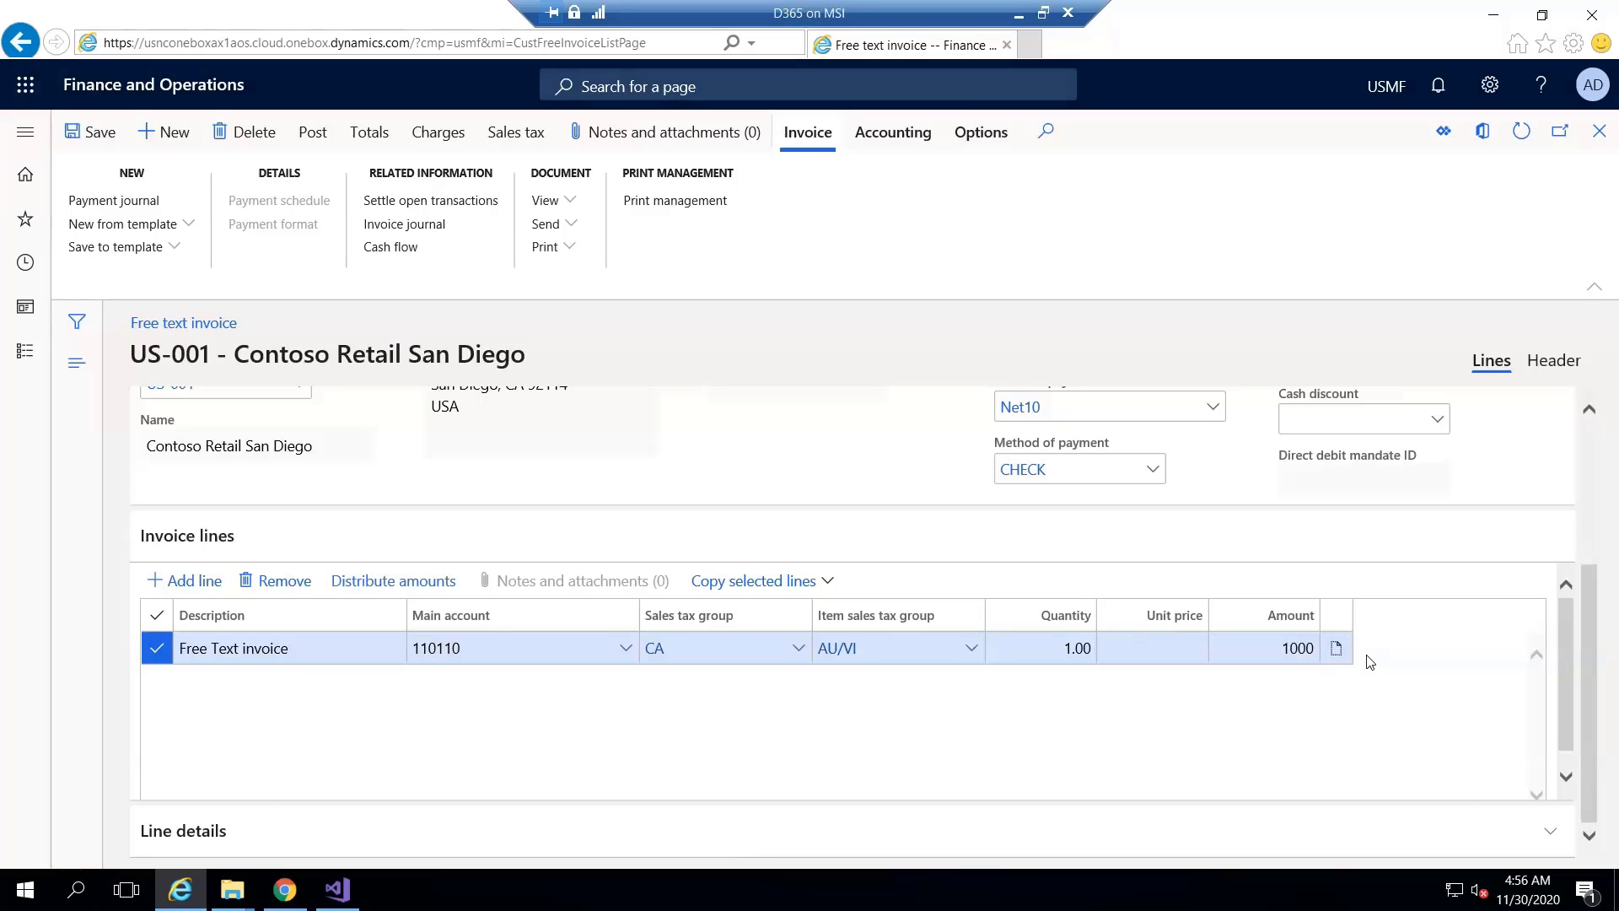
- Post the invoice and select its generated invoice number FTI-00000023 in the header
left_click(313, 131)
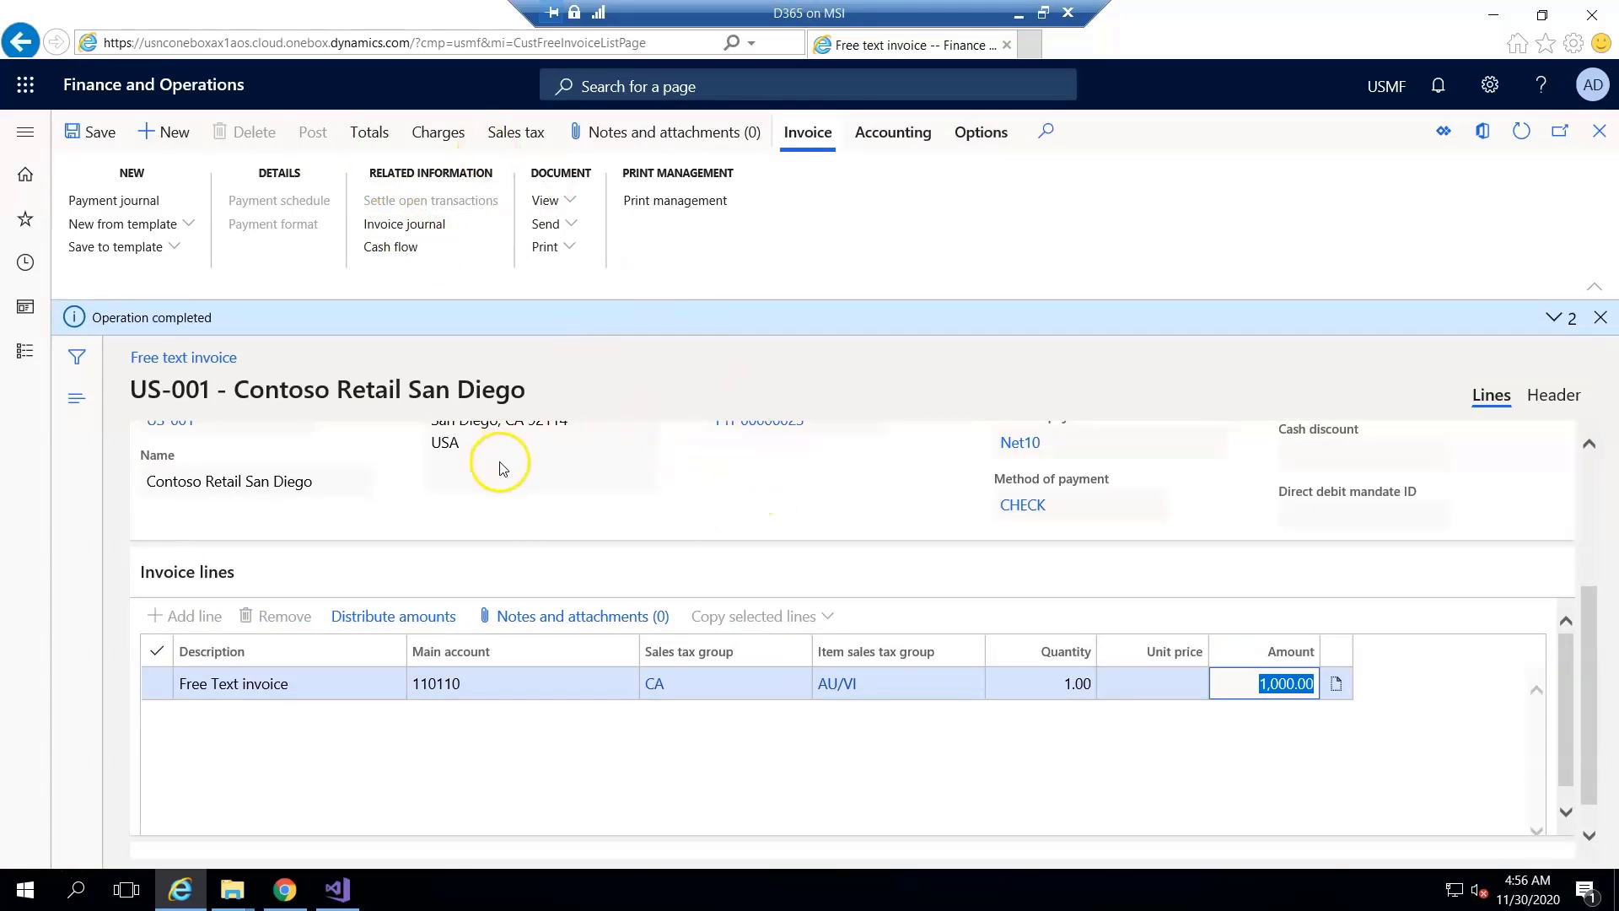
scroll(867, 579, "up", 3)
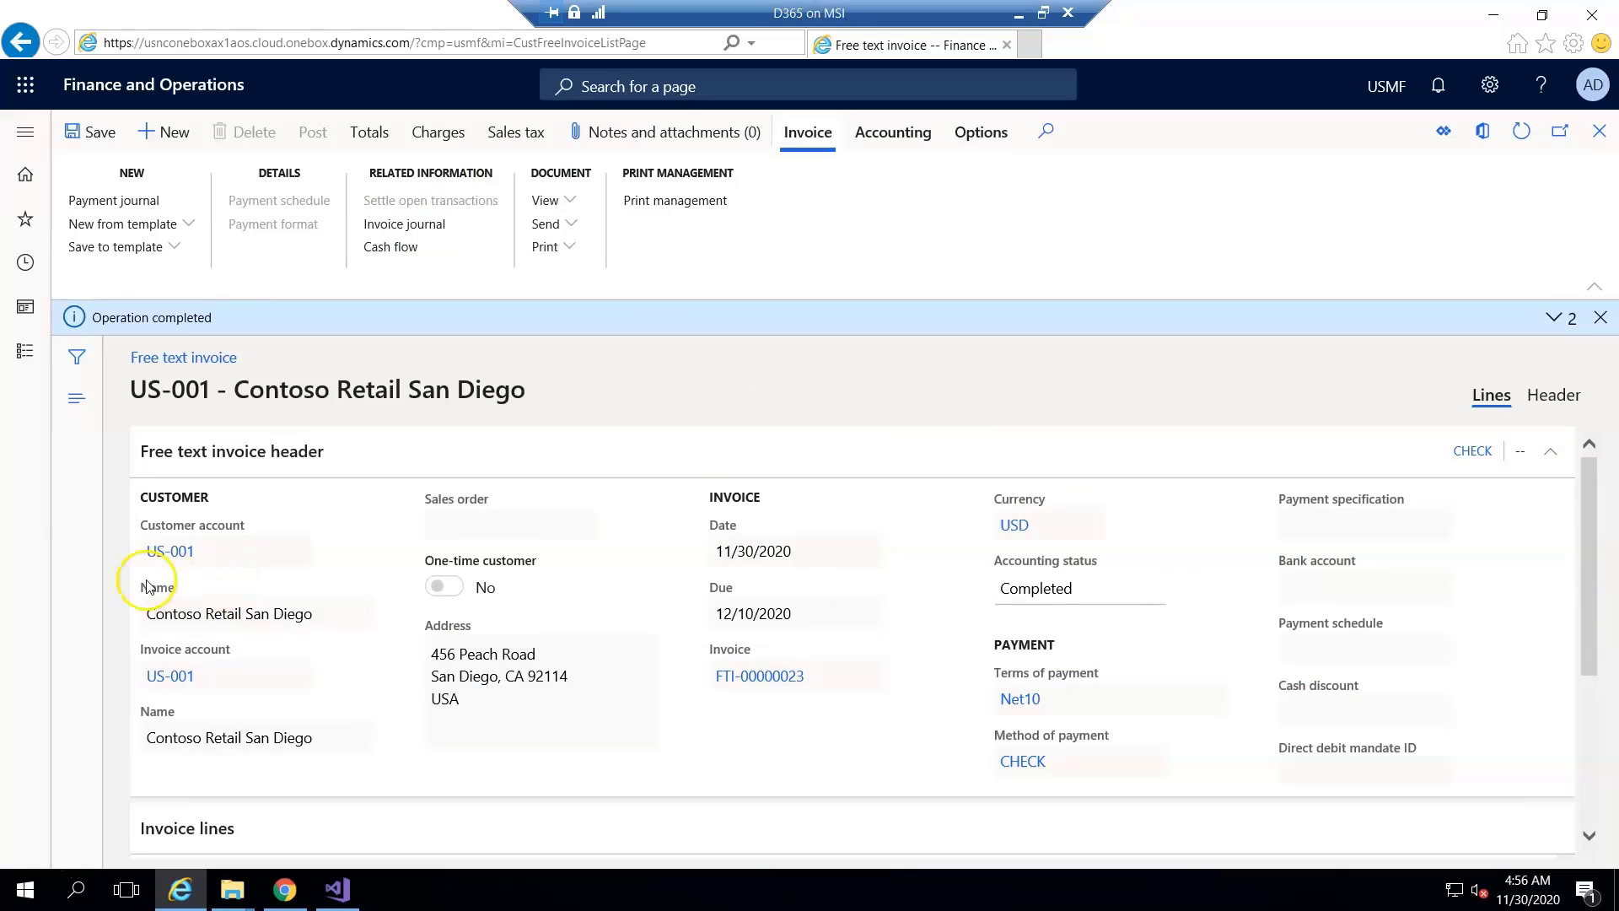
left_click(810, 677)
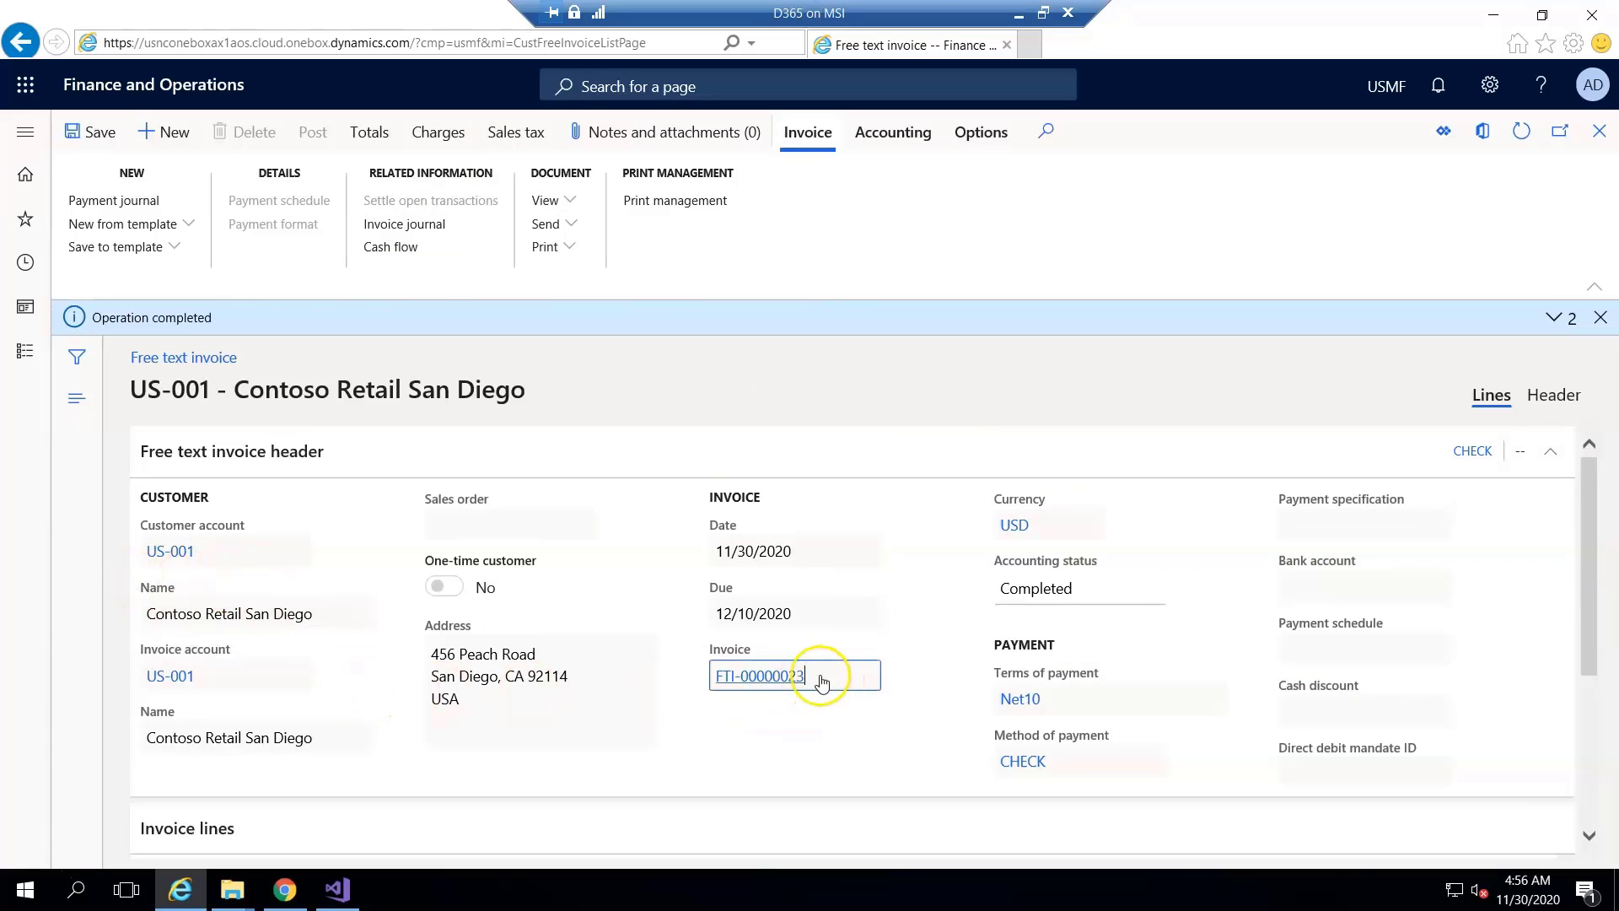
left_click_drag(822, 681, 711, 674)
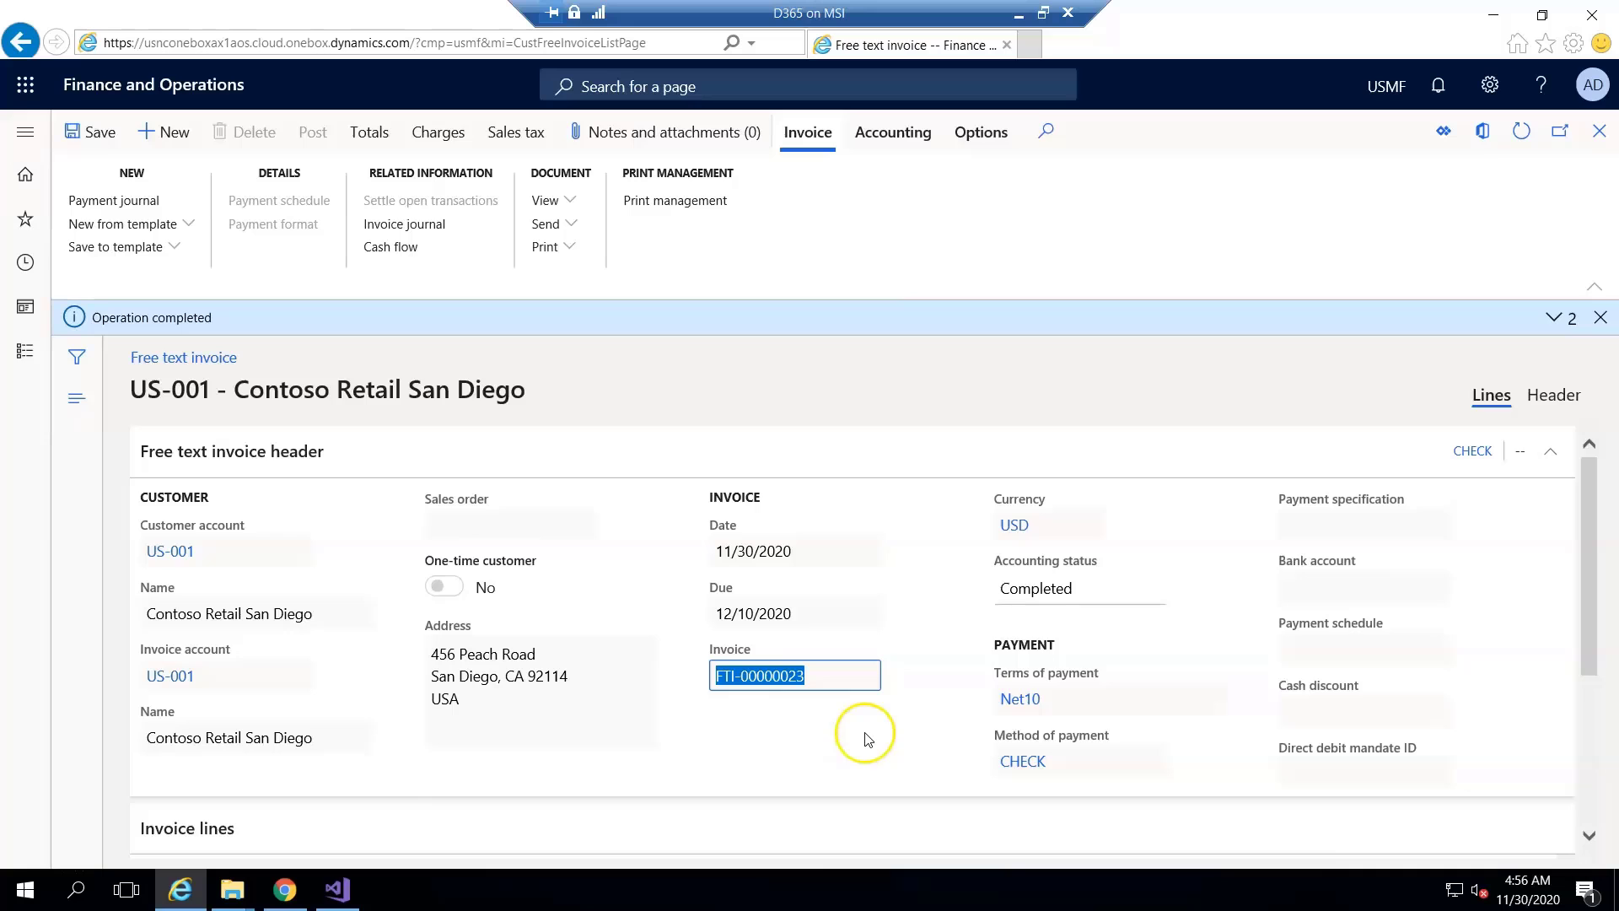
scroll(589, 711, "down", 2)
scroll(589, 705, "up", 2)
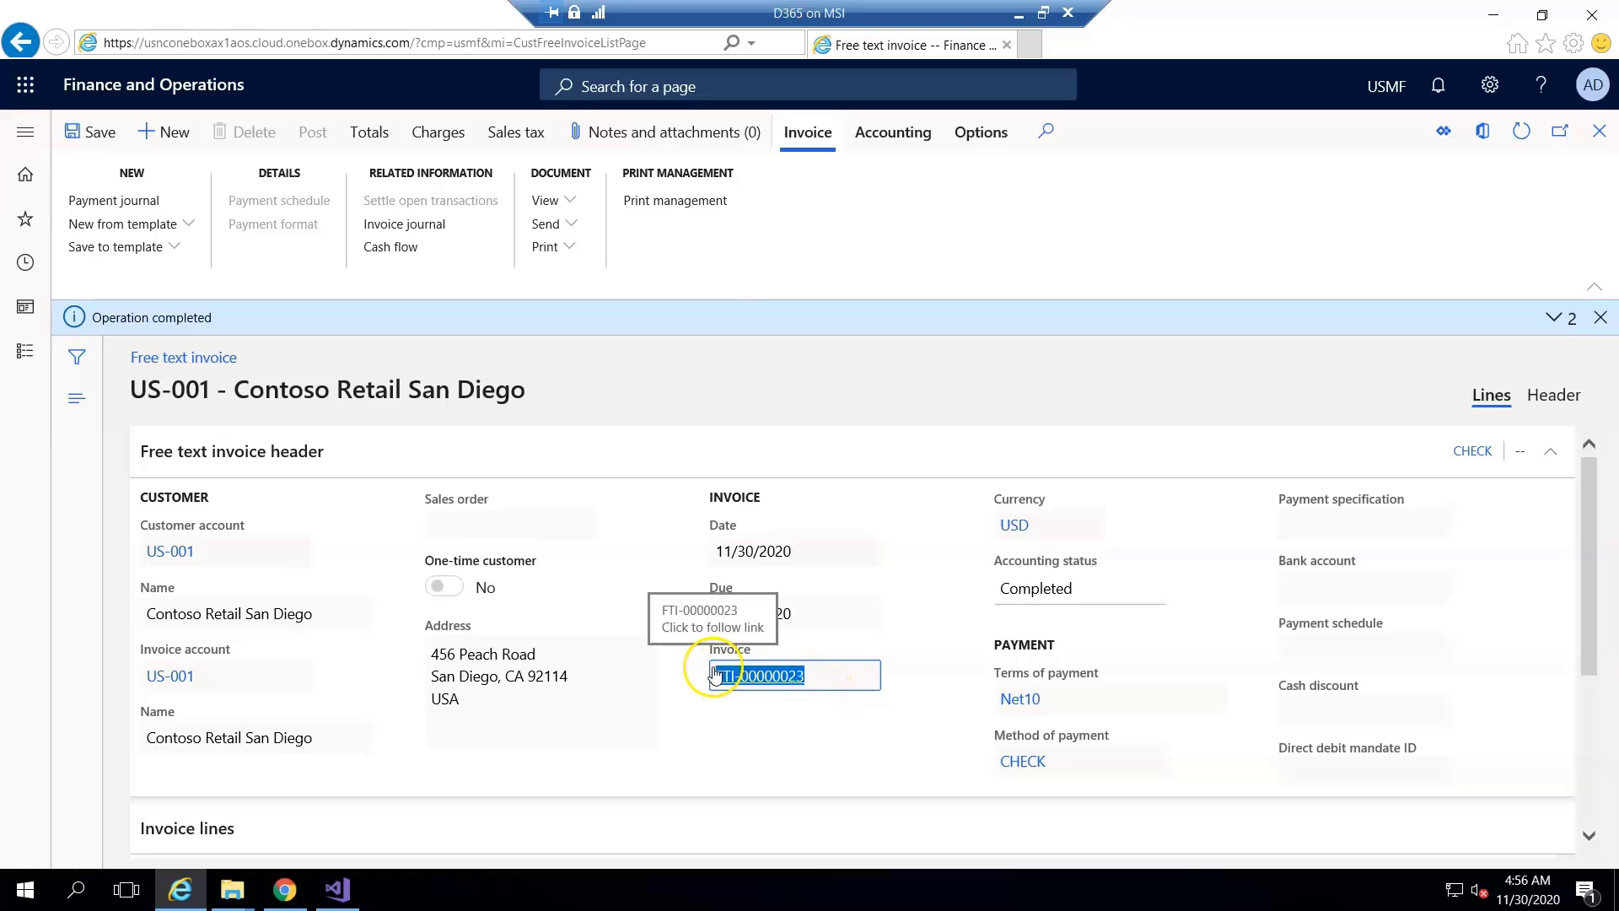
- Open Accounts receivable > Inquiries and reports > Invoices > Invoice journal
left_click(8, 131)
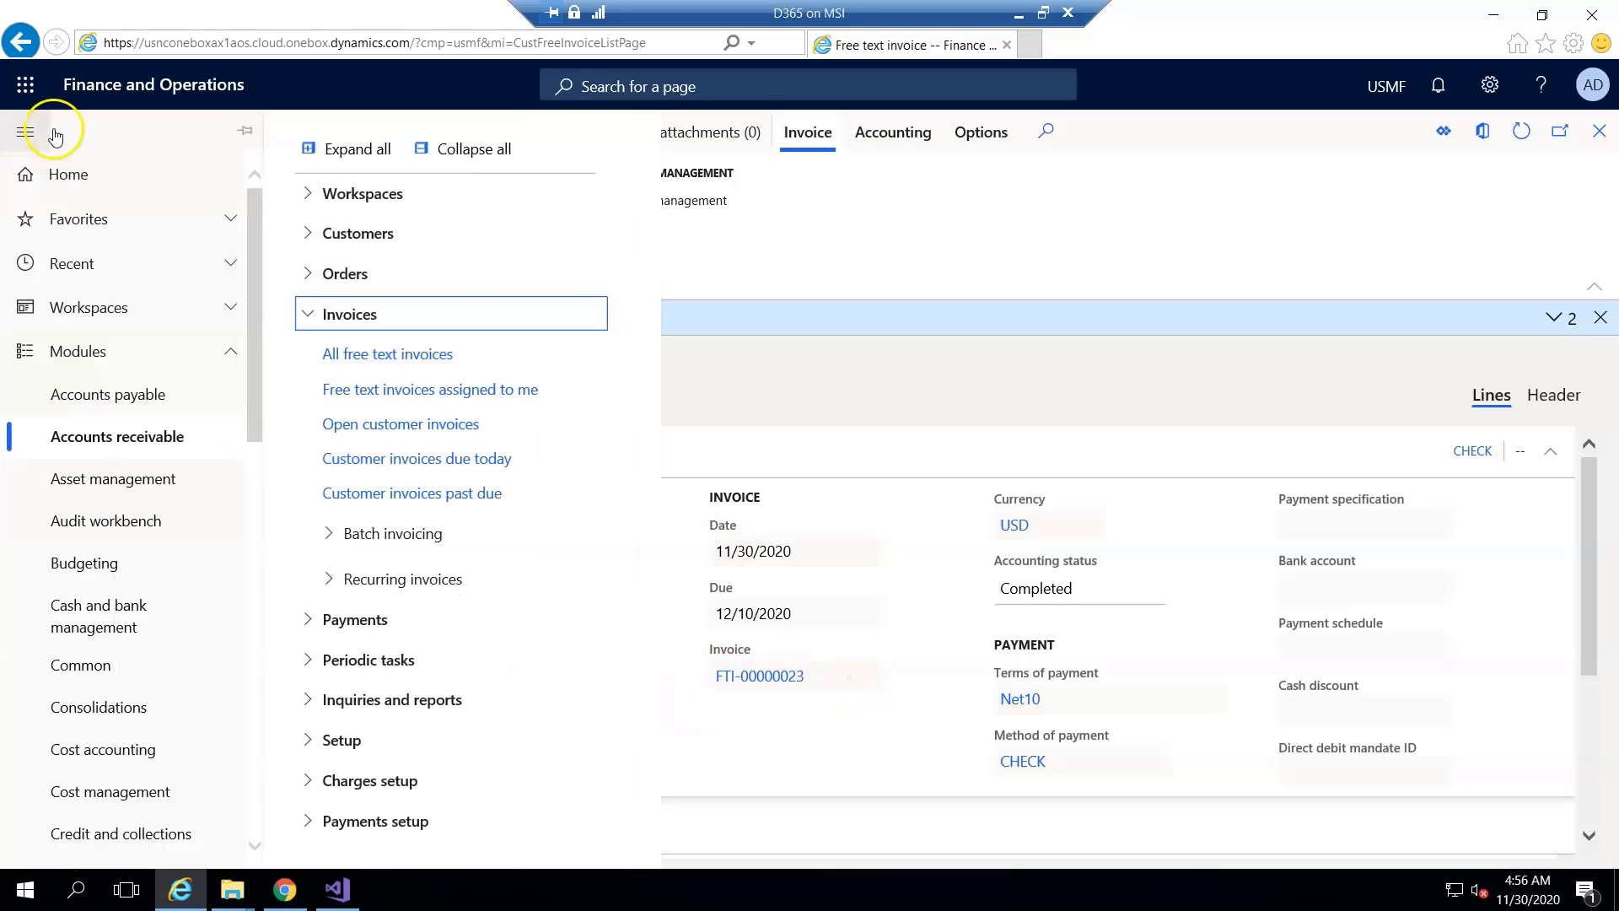
left_click(315, 700)
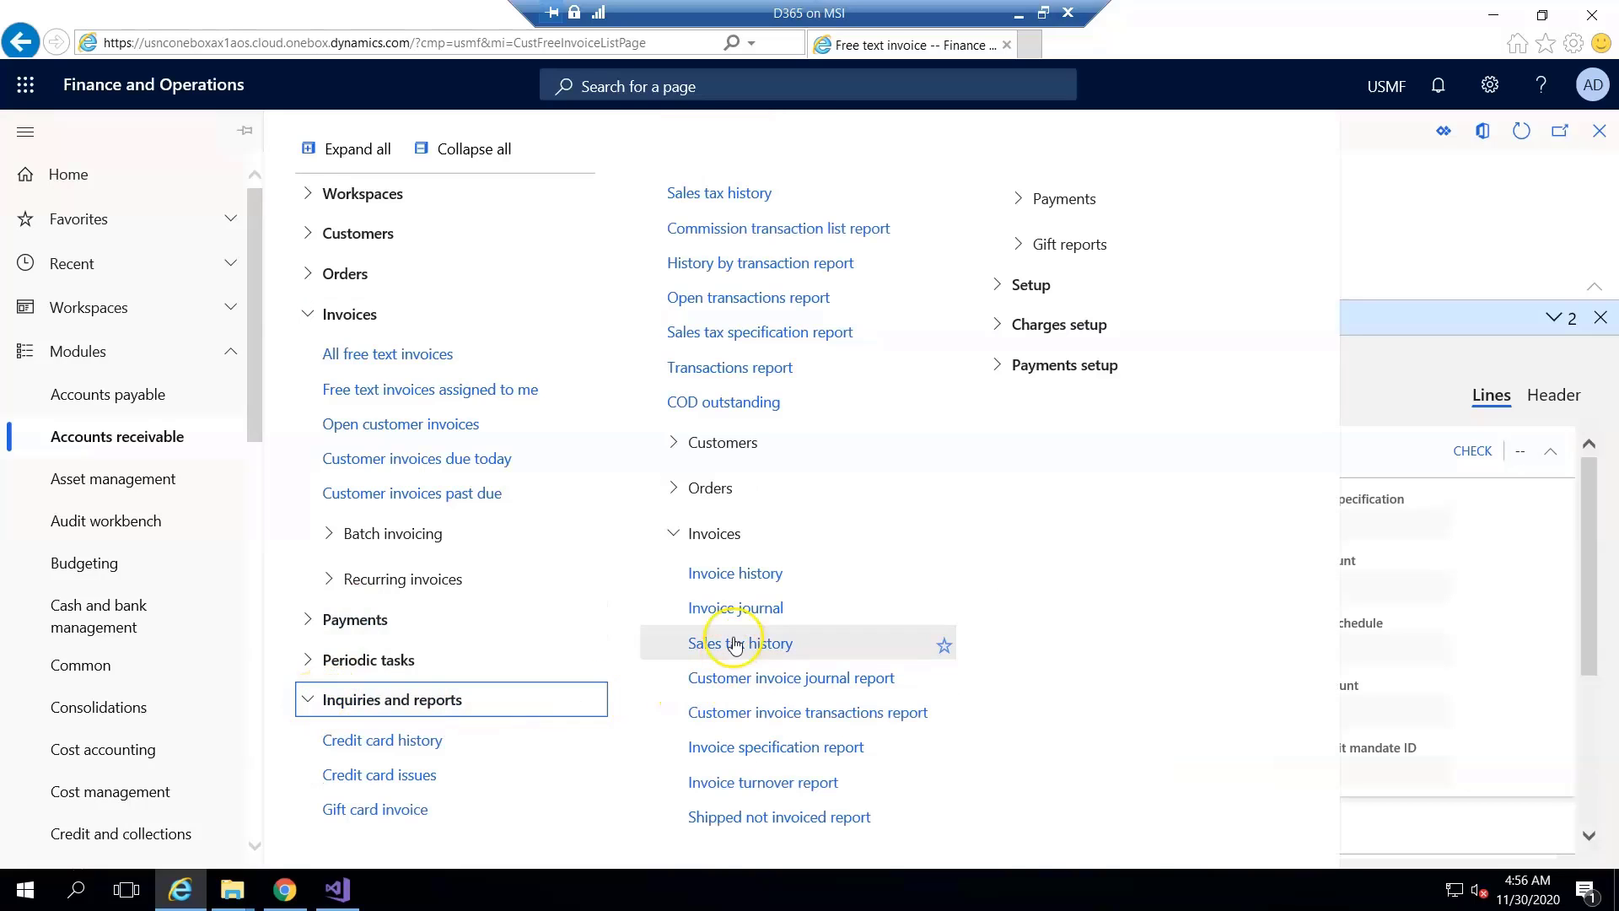
left_click(725, 608)
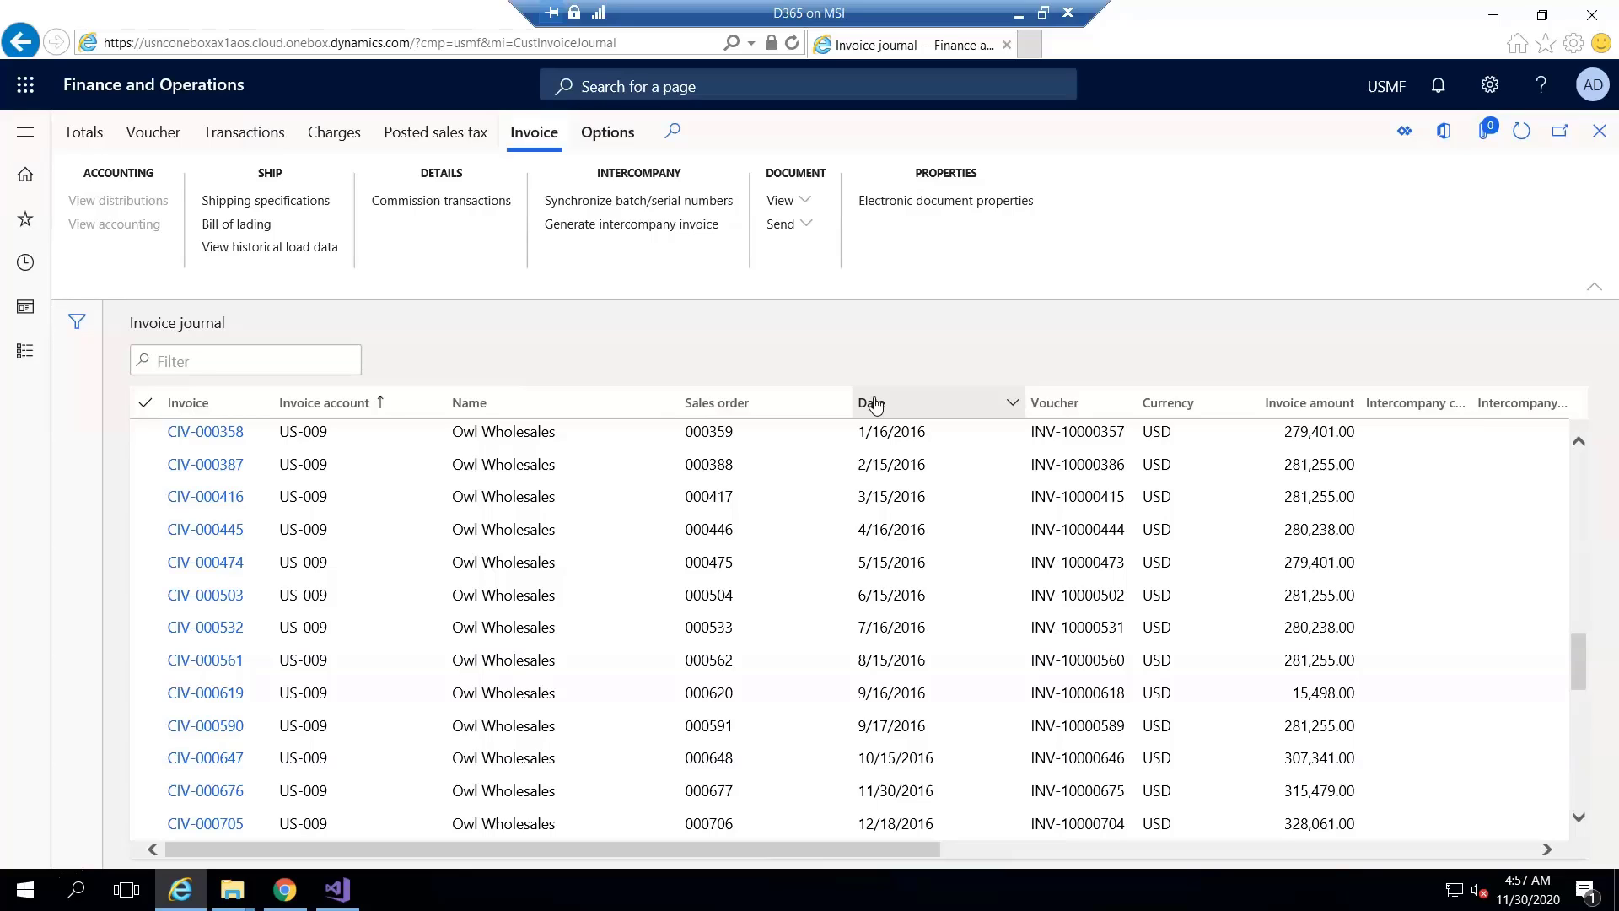
- Sort the Date column newest to oldest and select invoice FTI-00000023 at the top
left_click(876, 405)
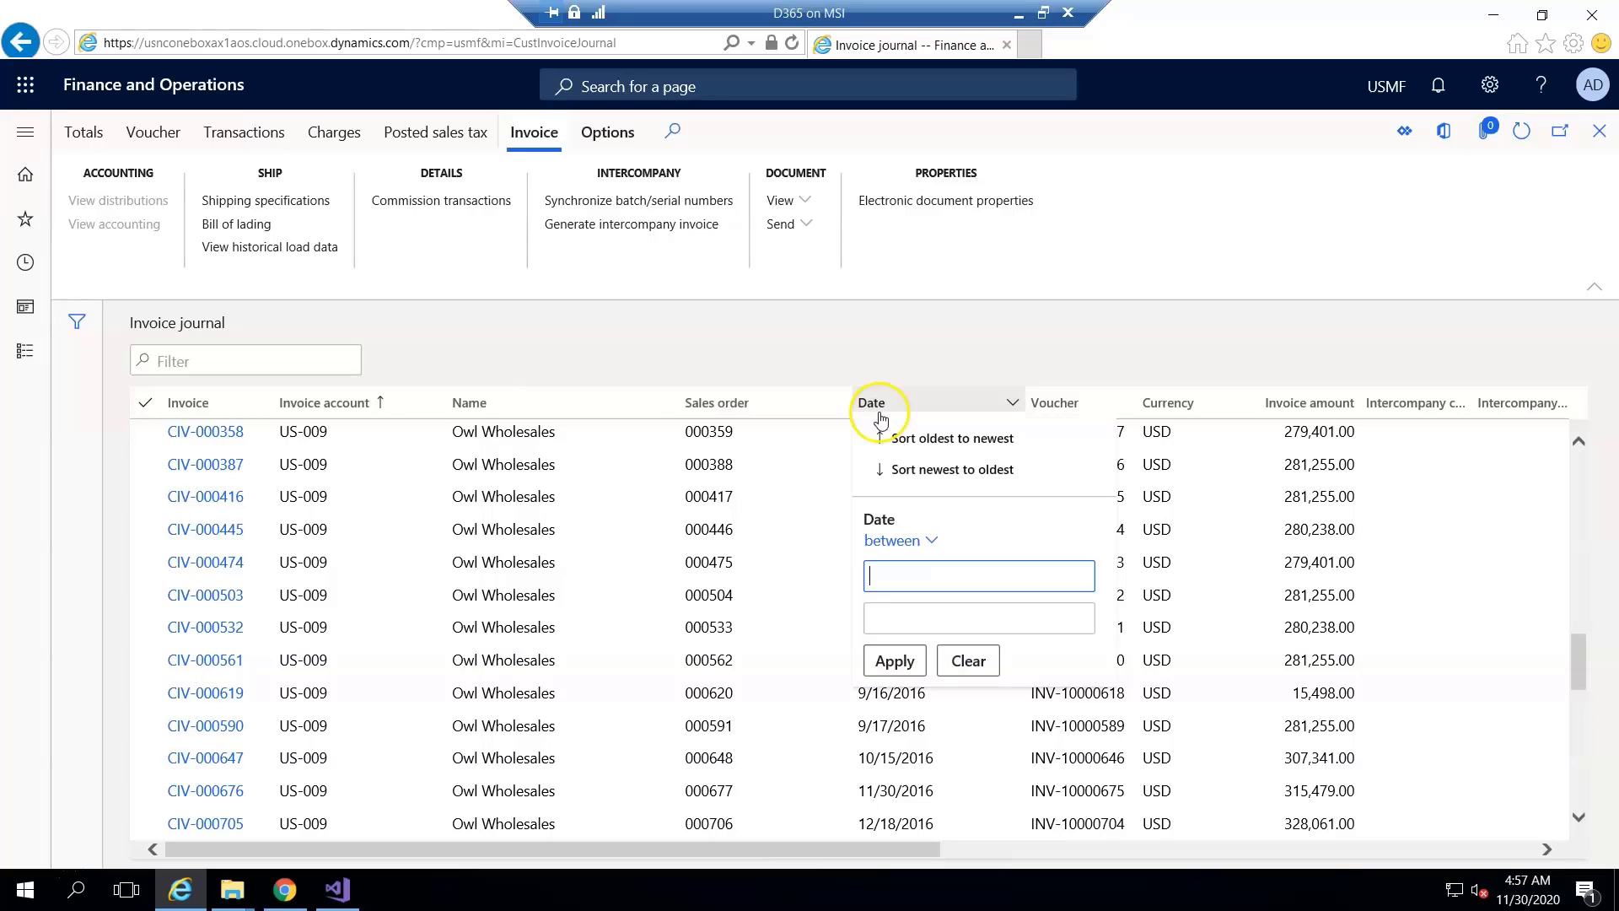
left_click(920, 477)
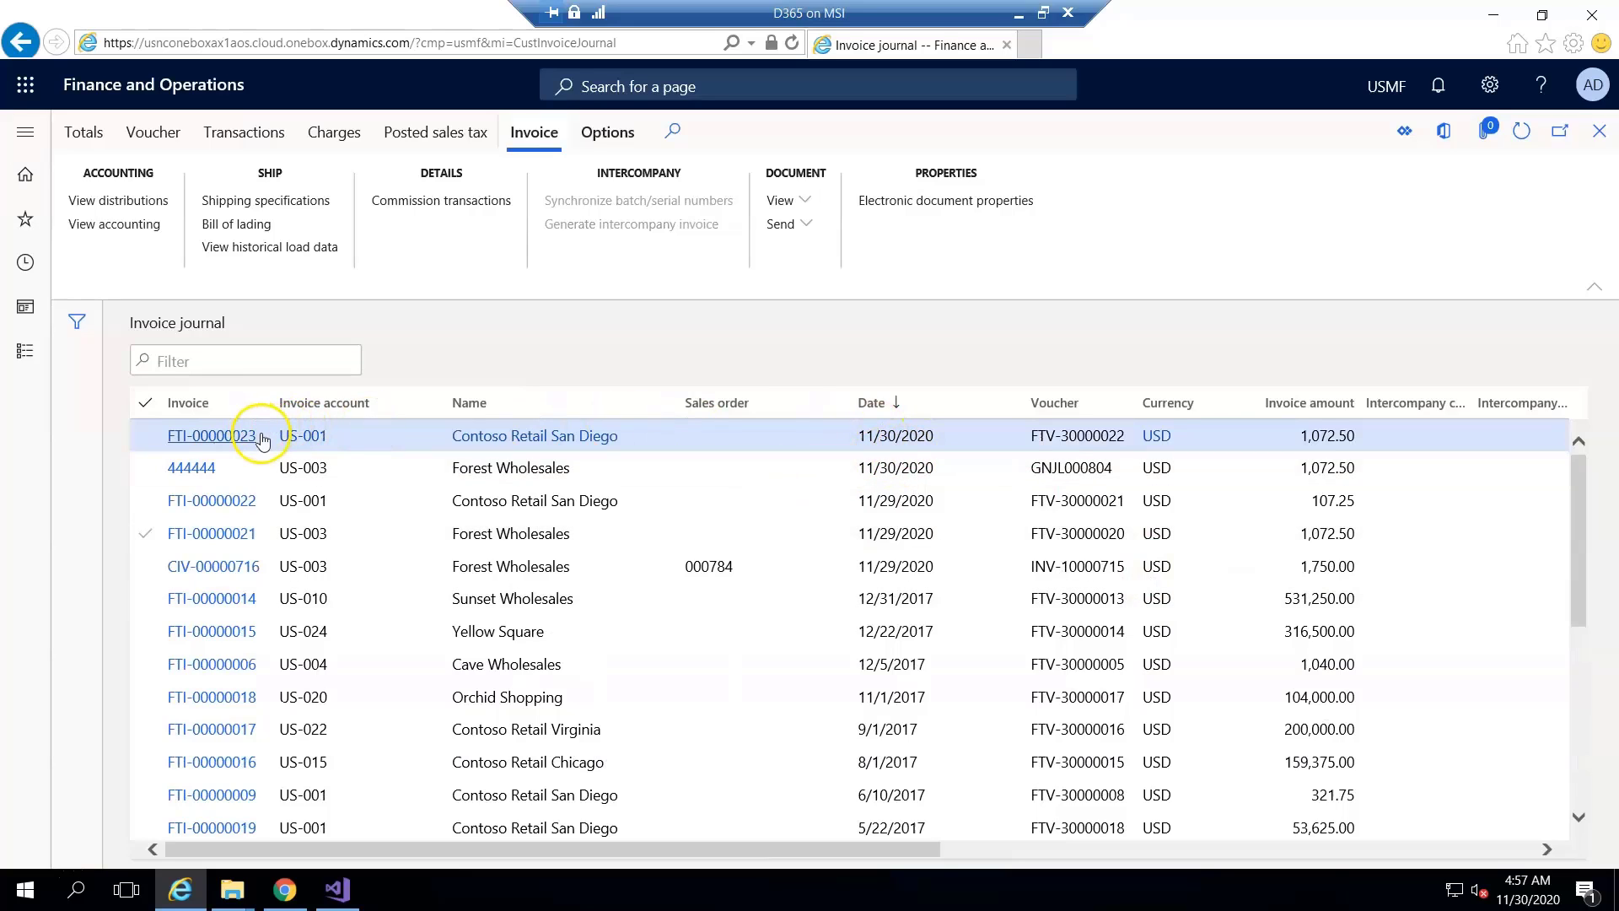
left_click_drag(257, 435, 160, 440)
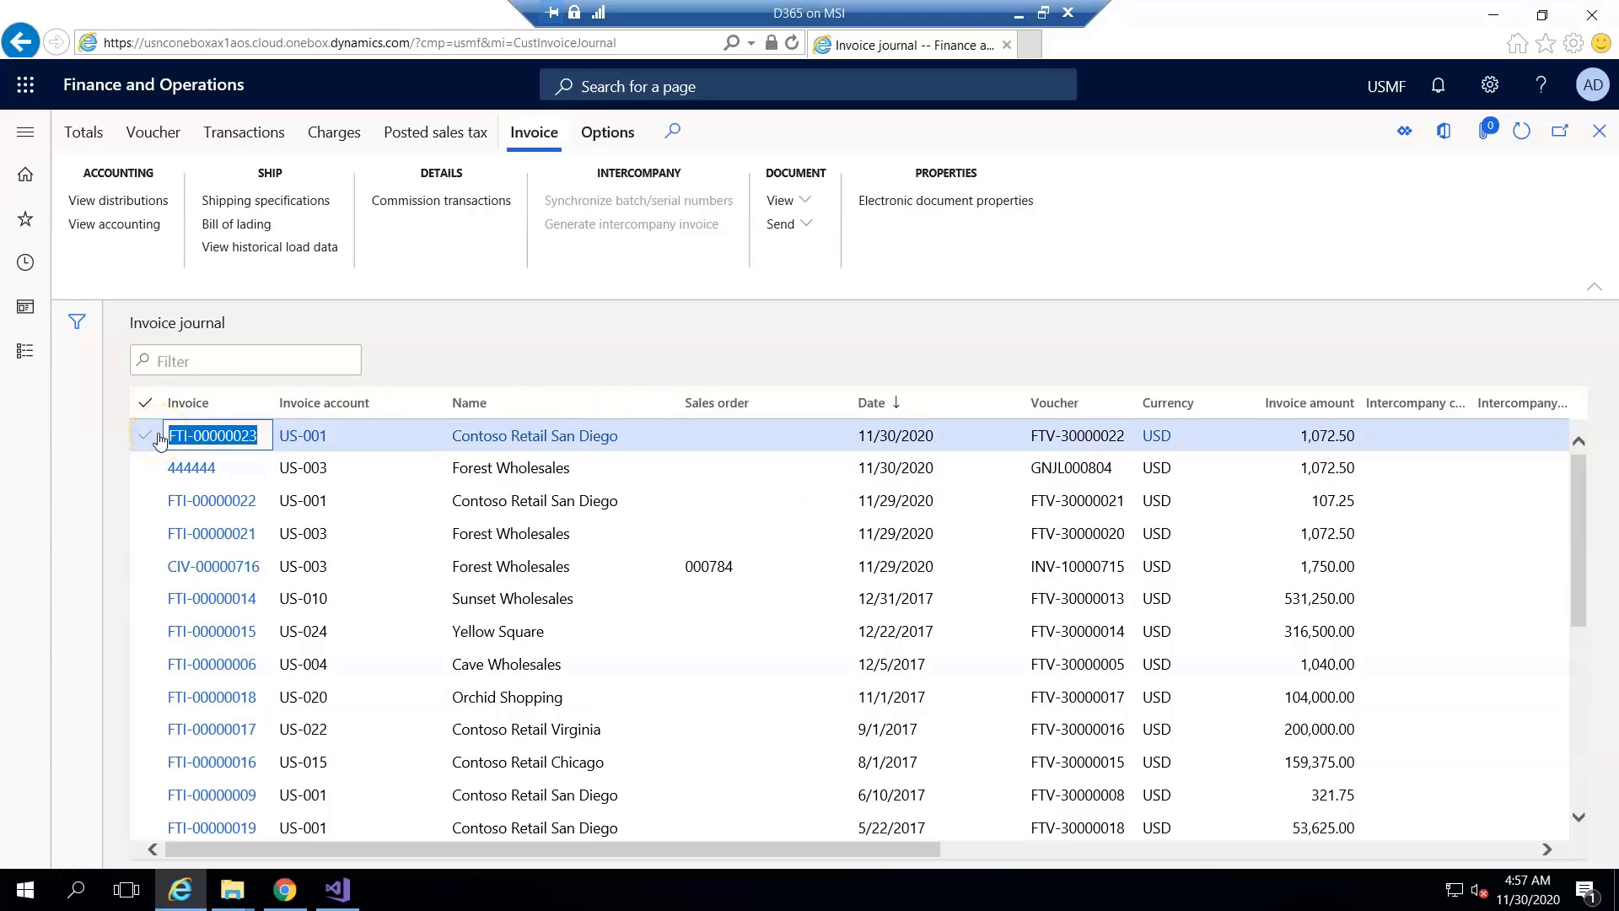
- View the transactions for FTI-00000023, a single 1,072.50 USD free text invoice entry
left_click(246, 137)
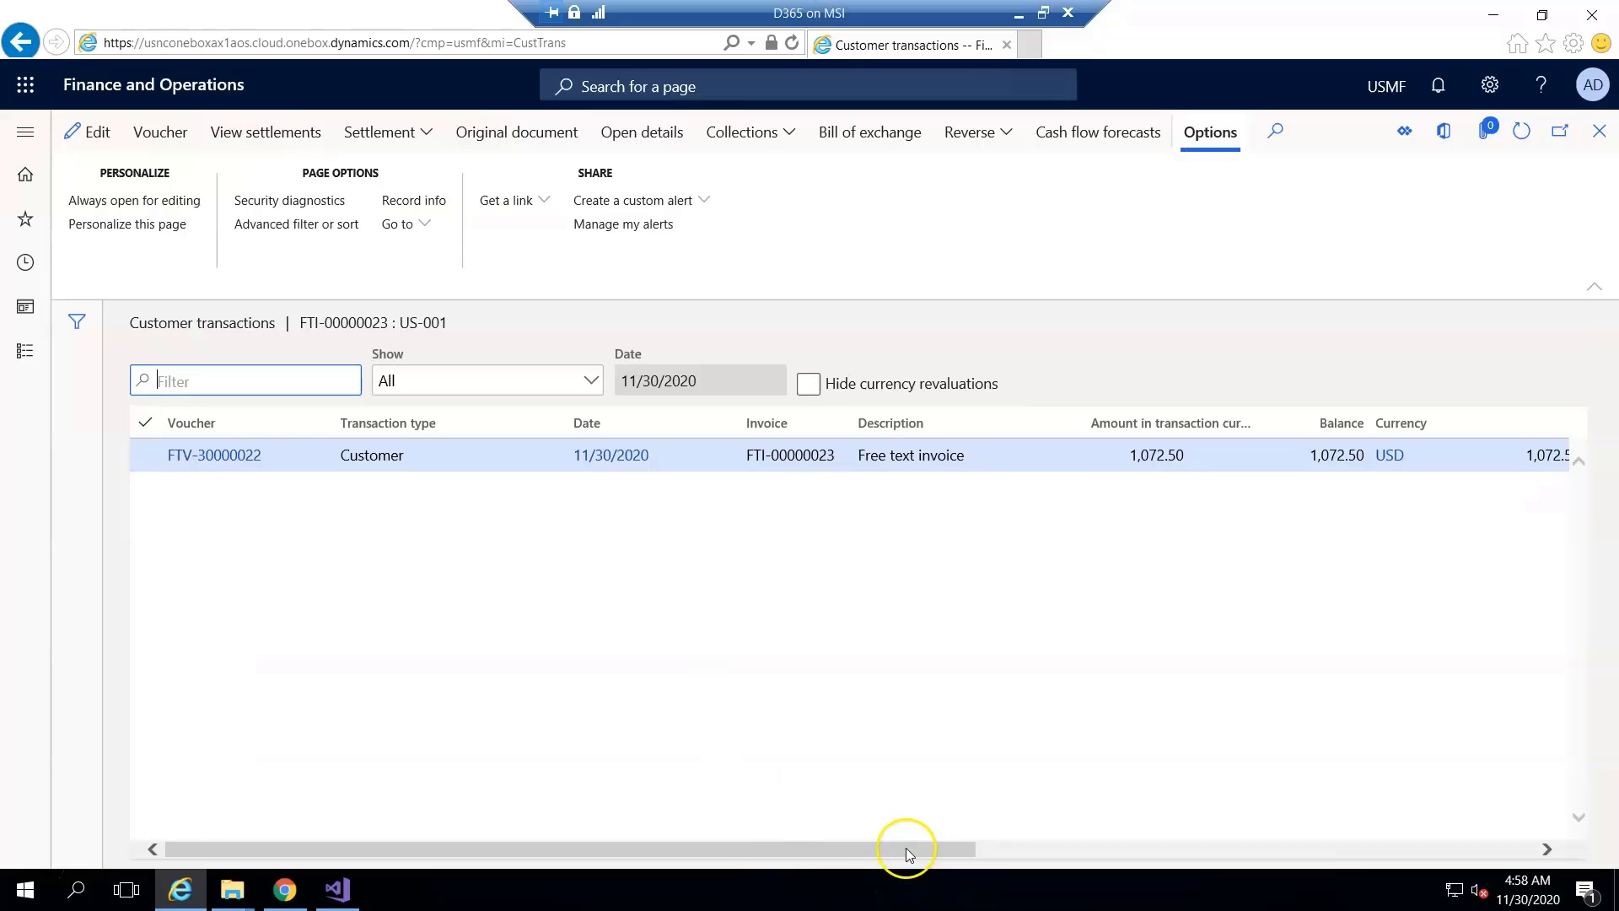
left_click_drag(905, 848, 560, 839)
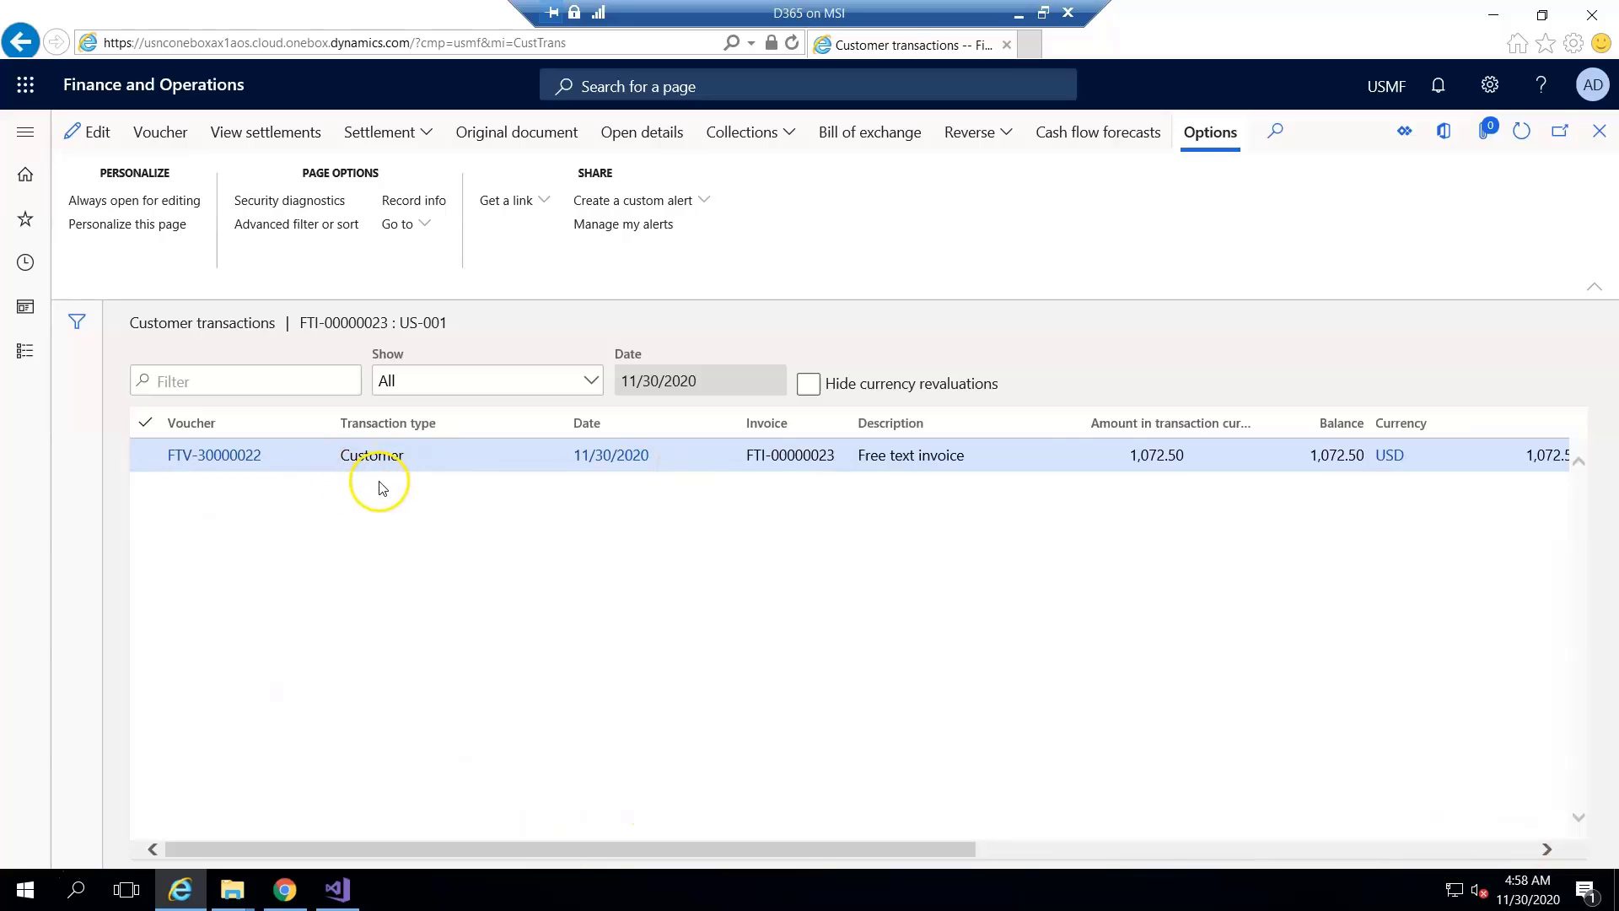
- Close the transactions and go to General ledger > Journal entries > General journals
left_click(1599, 131)
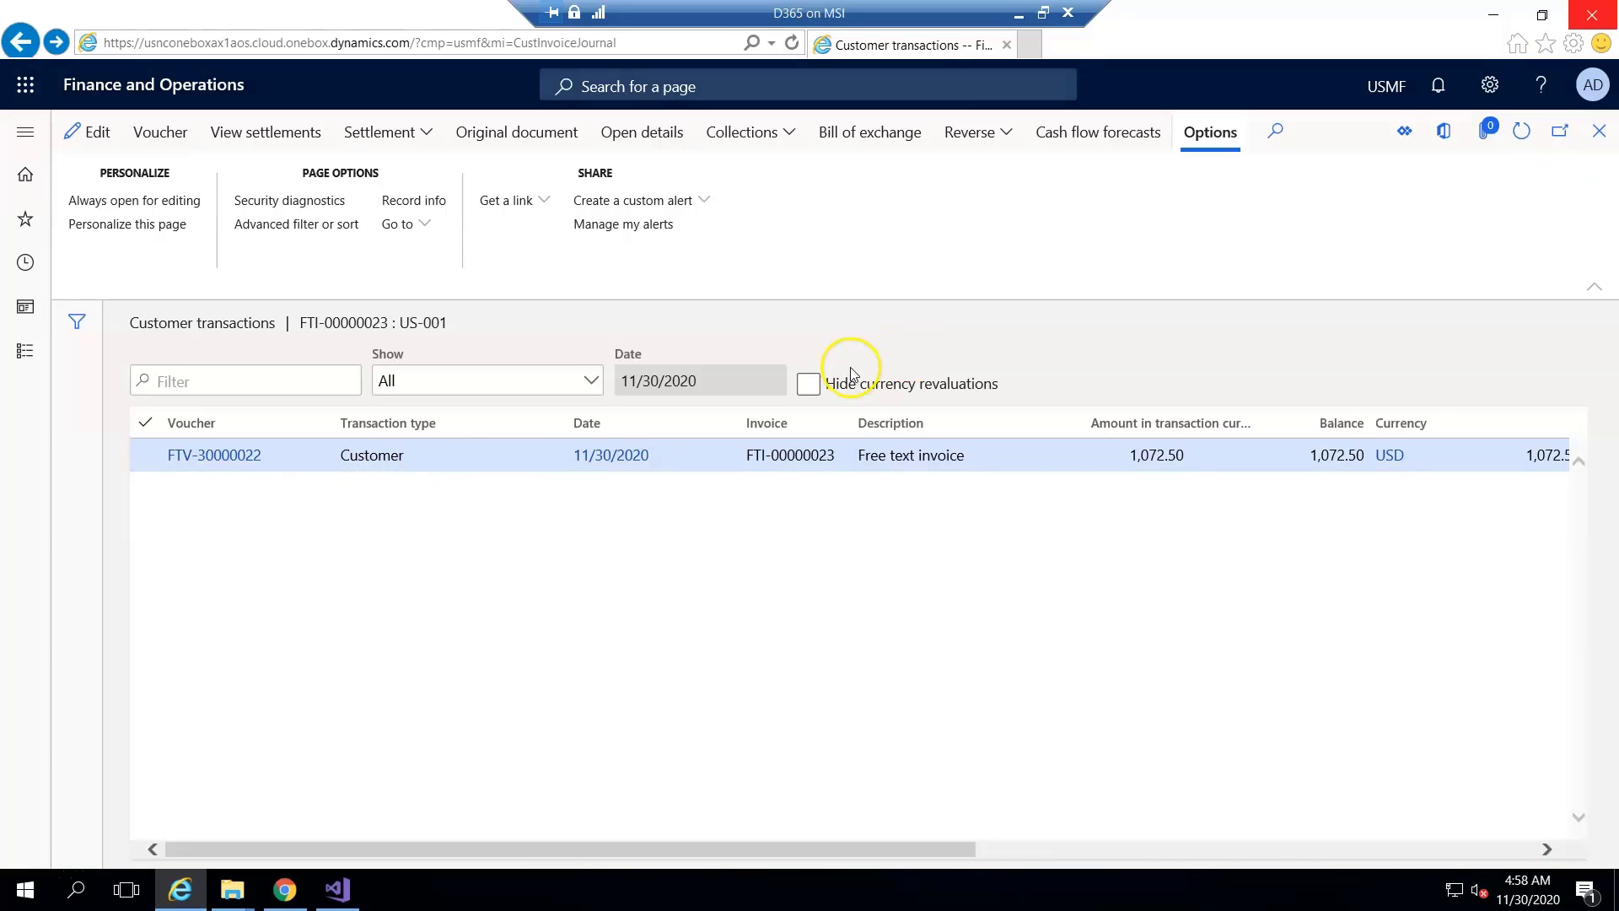
left_click(23, 133)
scroll(135, 759, "down", 3)
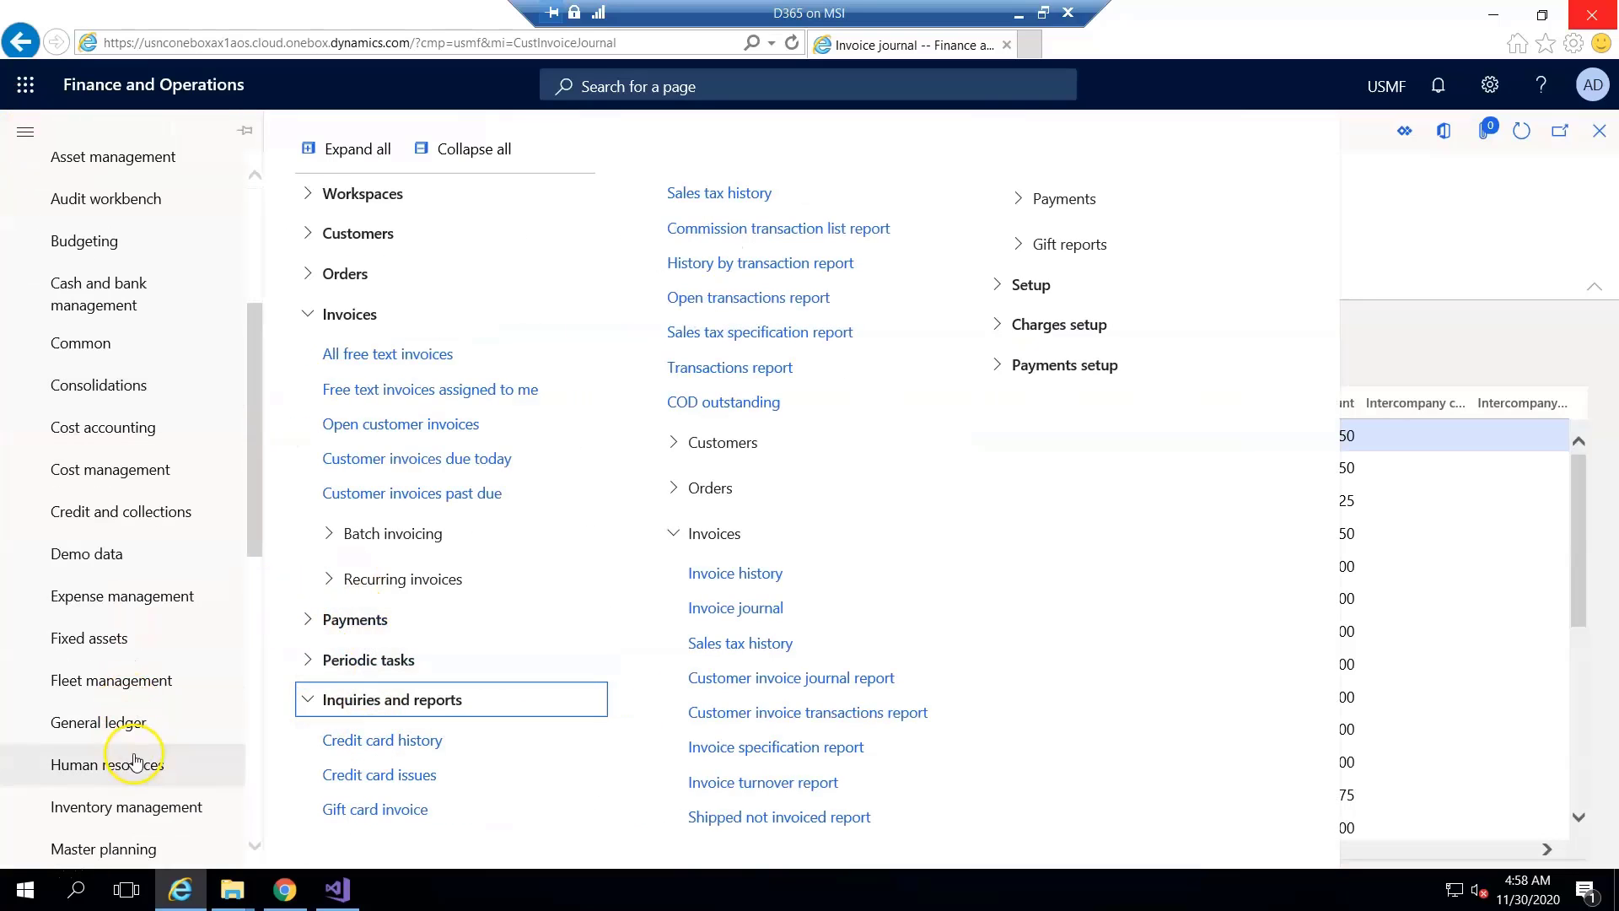
scroll(168, 801, "down", 3)
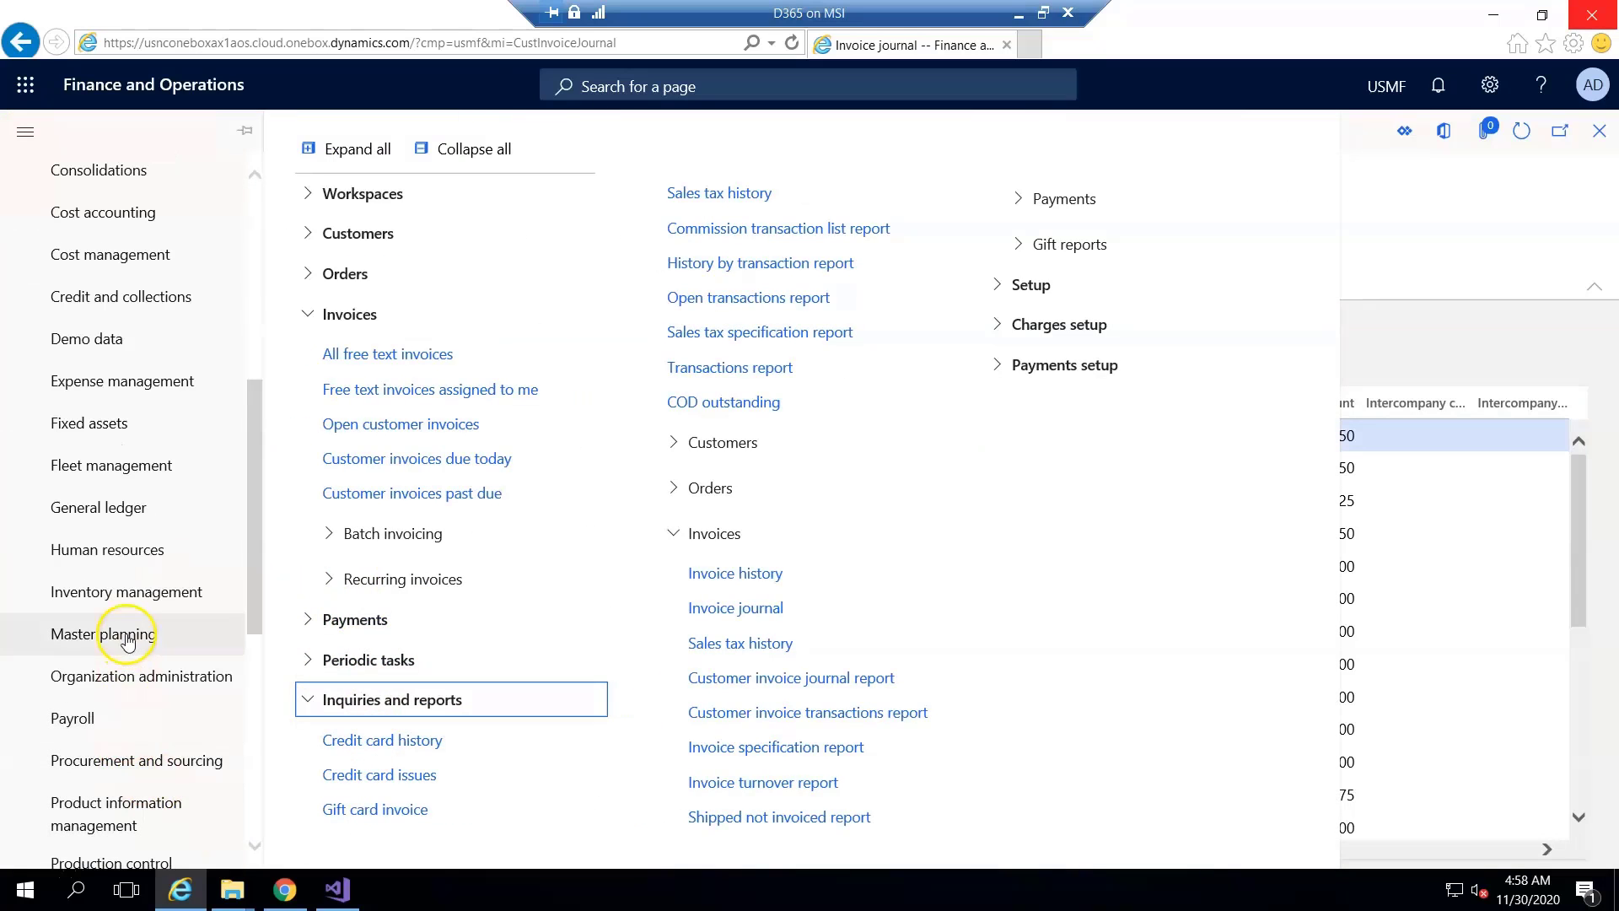
scroll(127, 675, "down", 2)
scroll(169, 557, "up", 2)
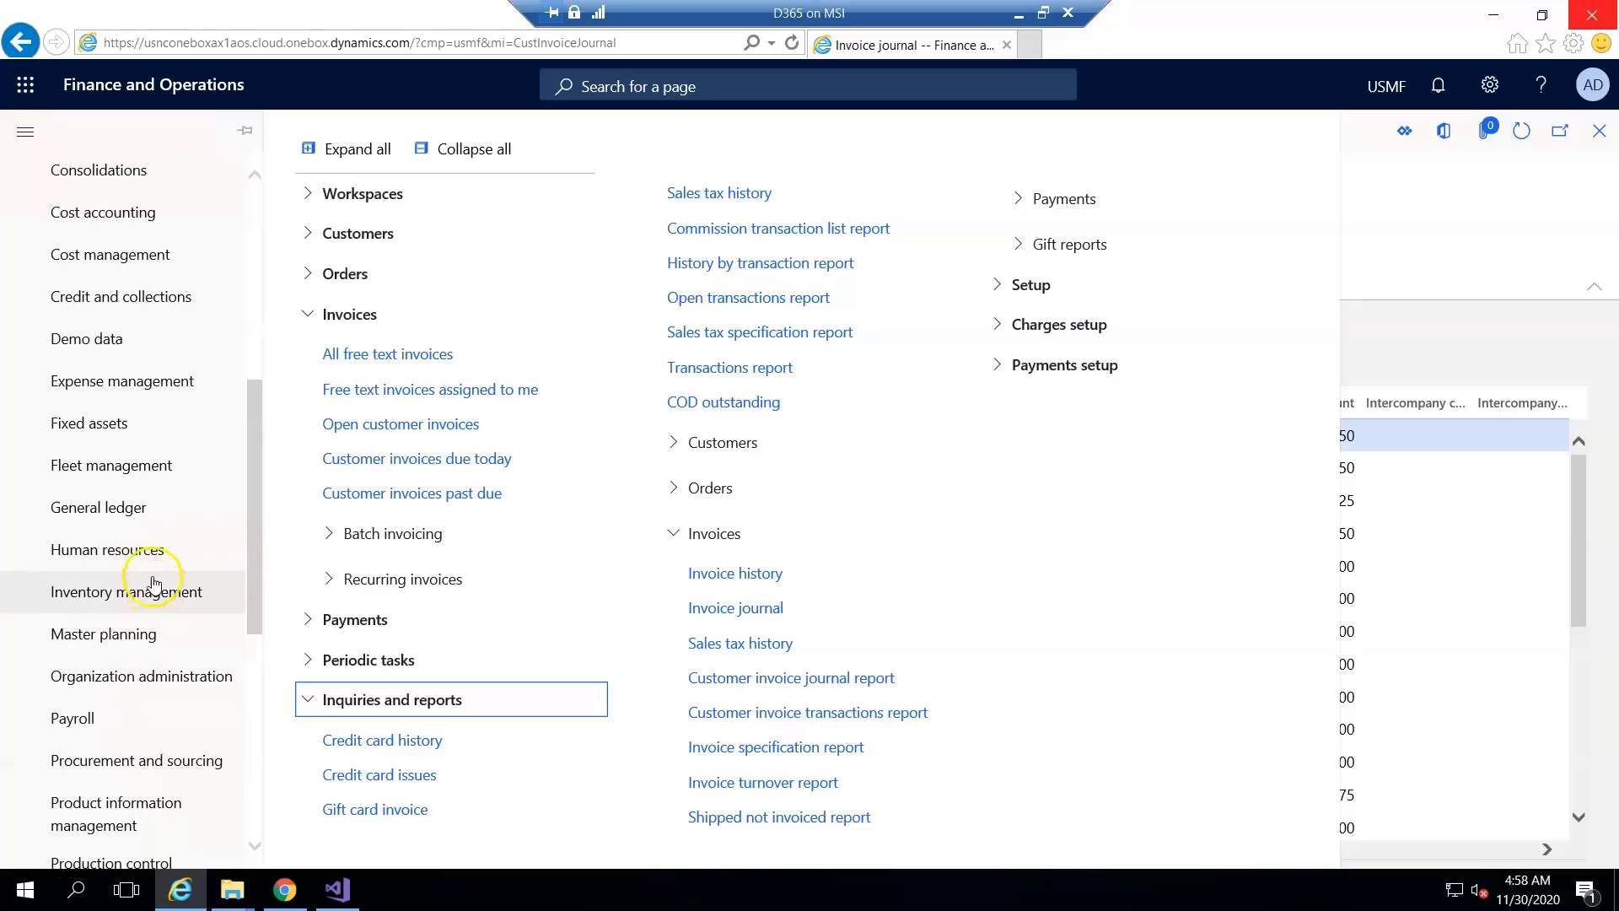
left_click(139, 510)
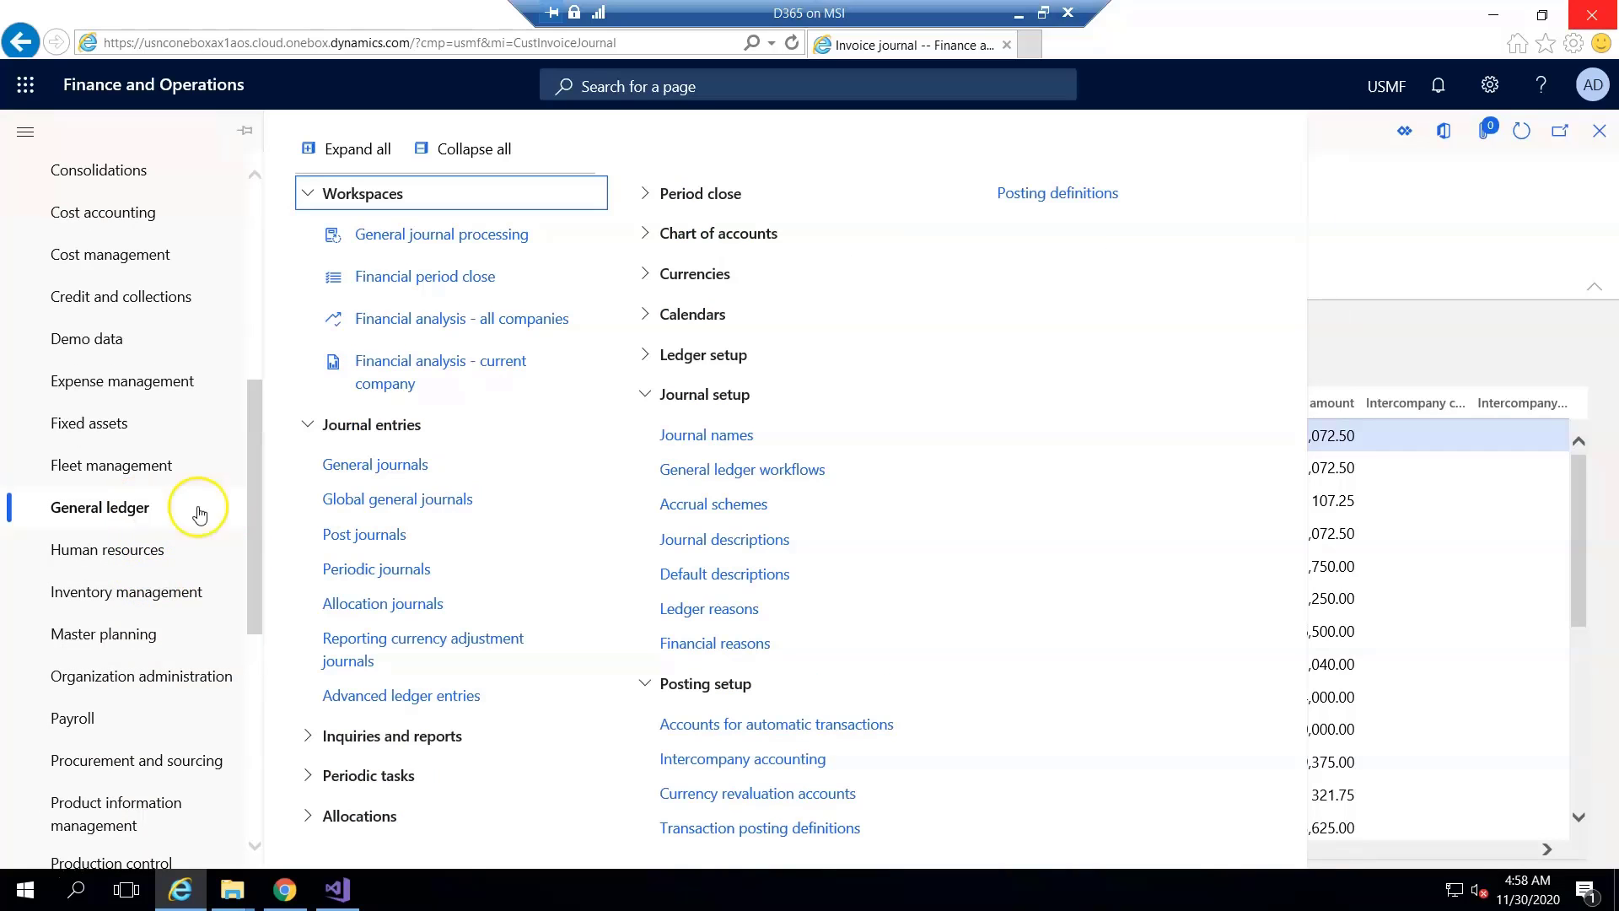
left_click(371, 465)
- Create journal batch 00630 and give it the GenJrn journal name
left_click(167, 131)
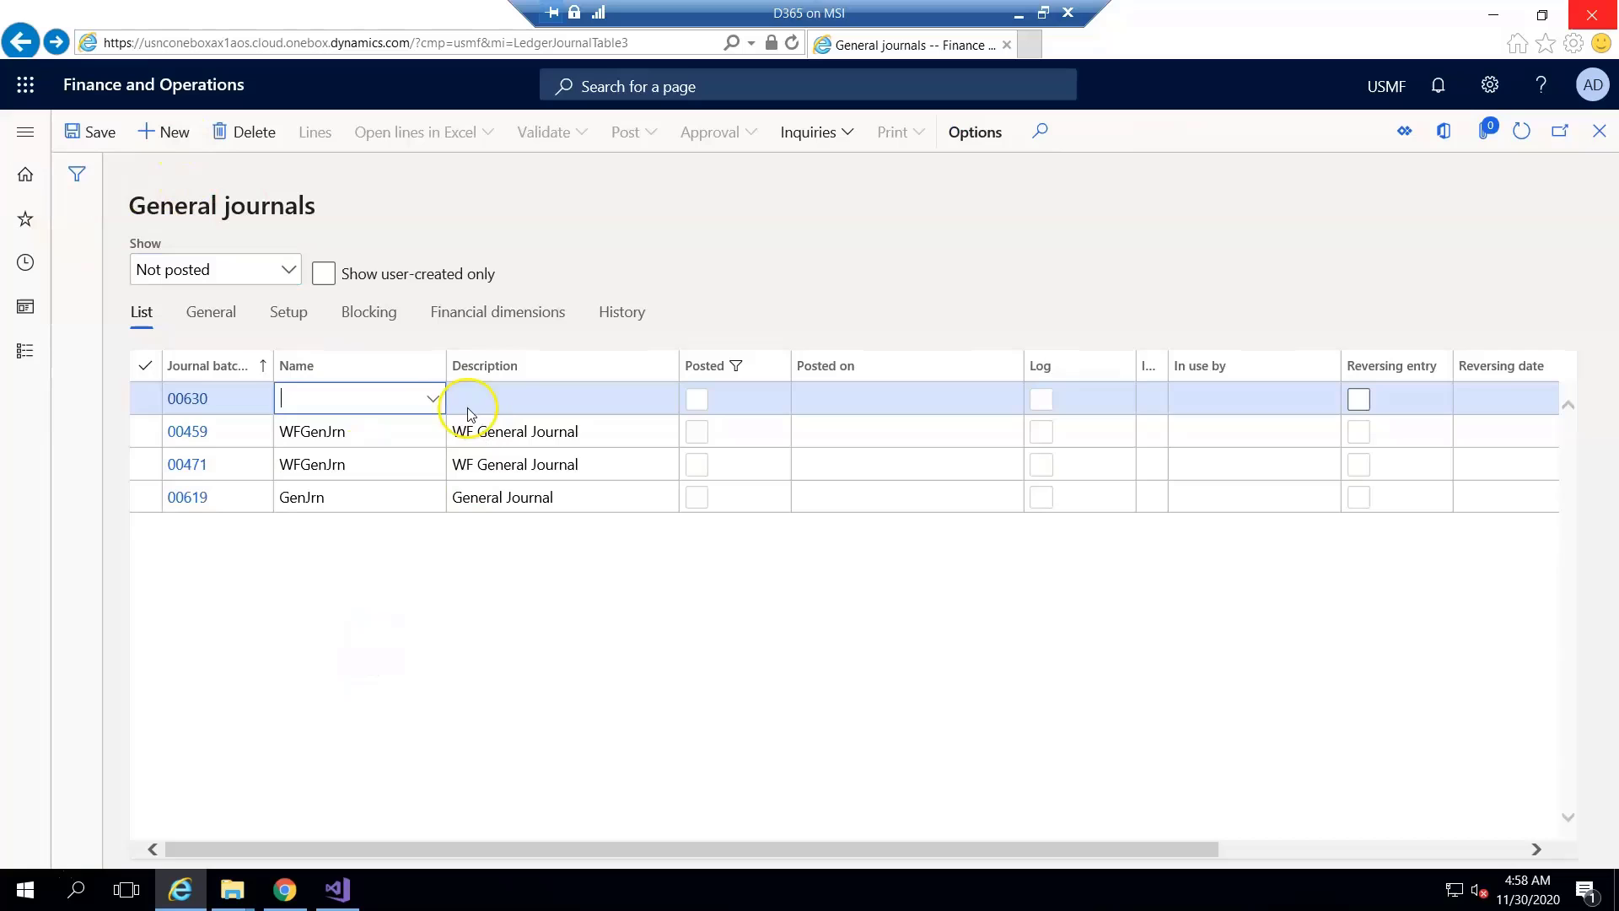
key("alt+Down")
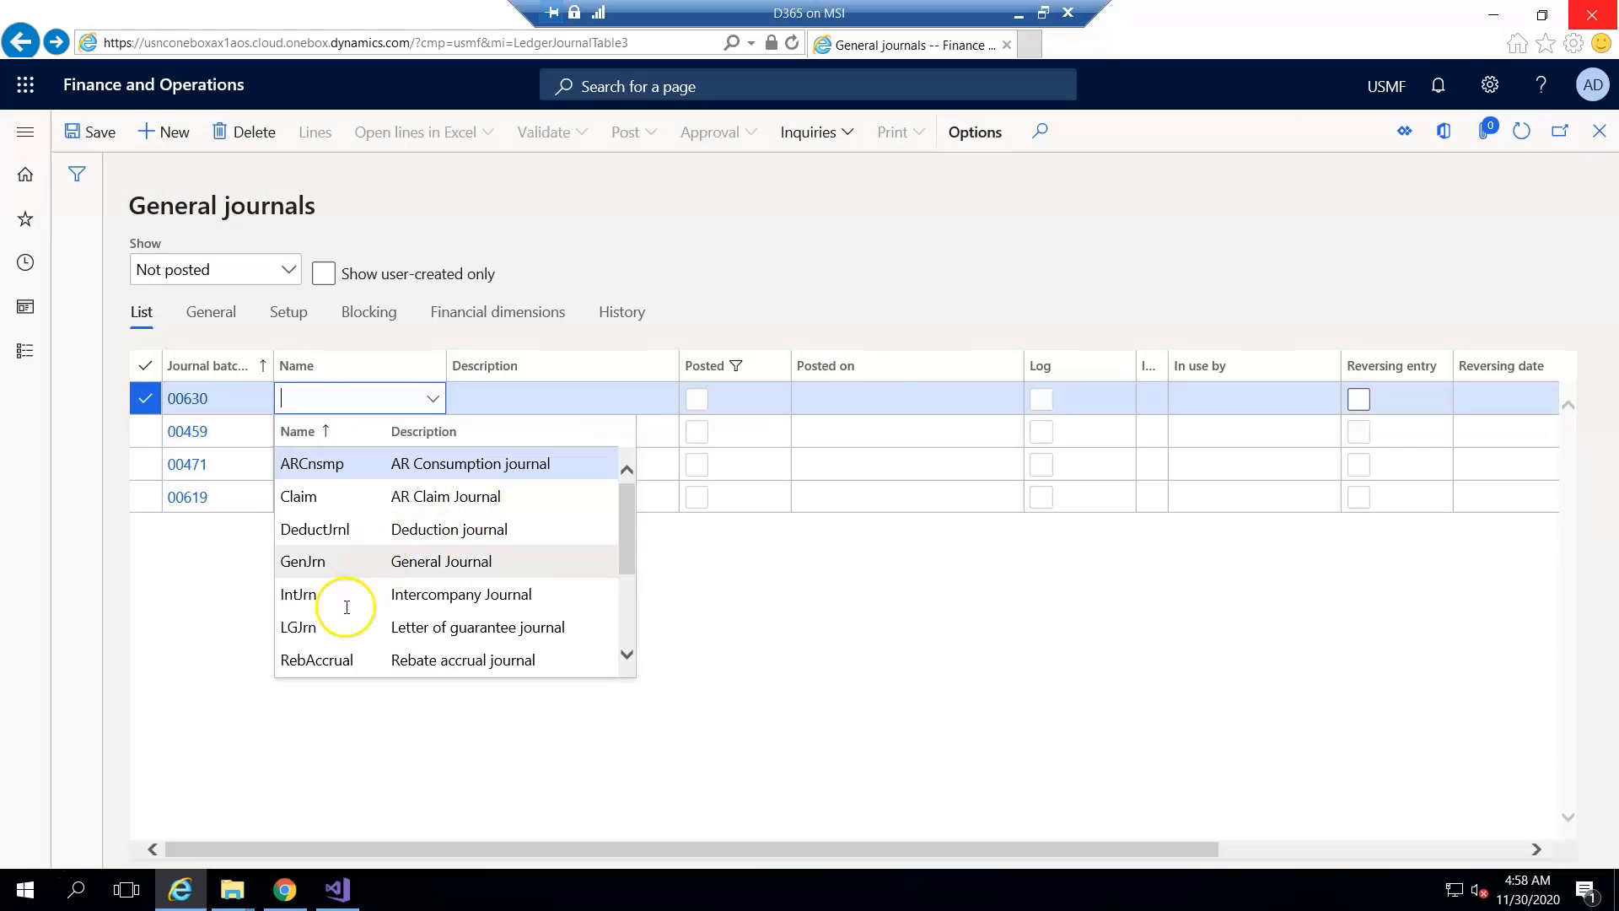
scroll(333, 556, "down", 4)
scroll(358, 599, "down", 1)
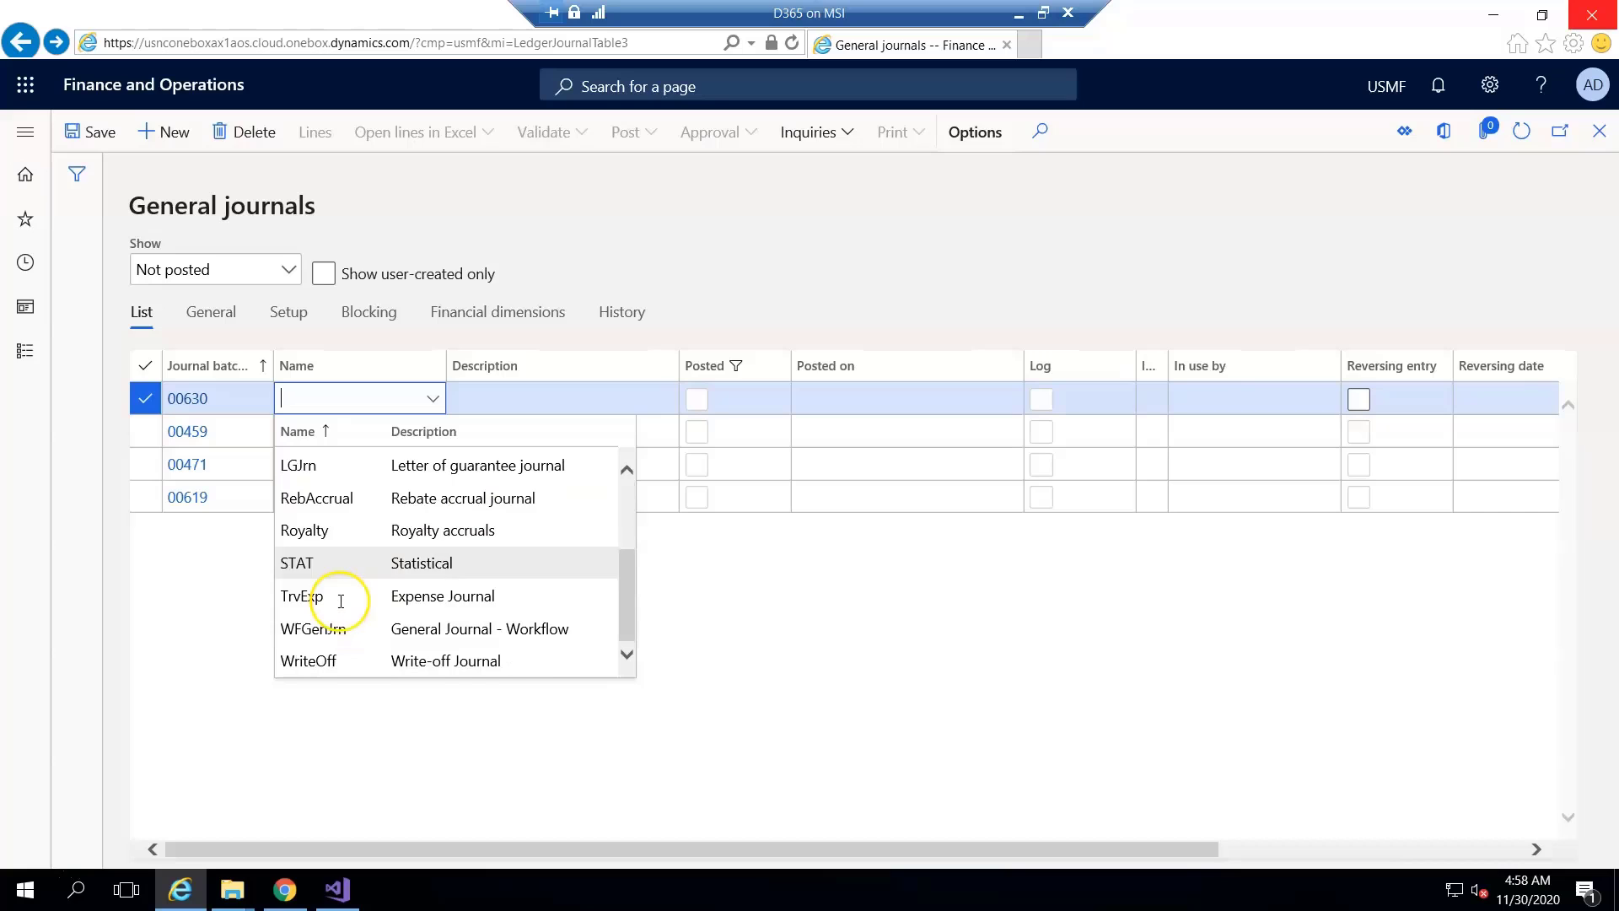
scroll(326, 578, "up", 4)
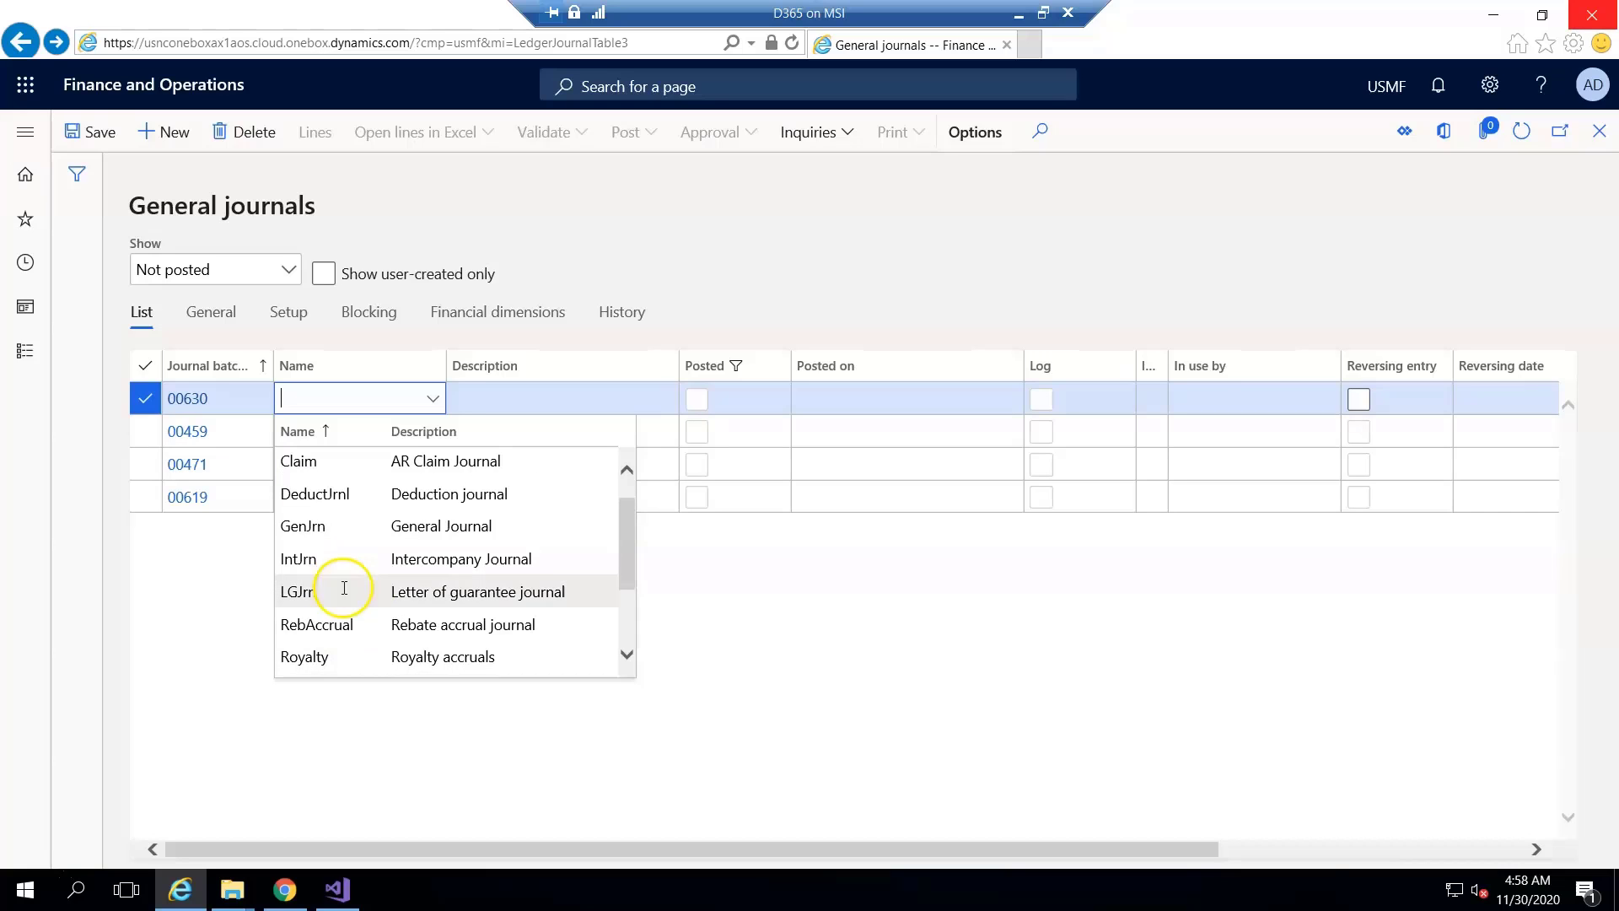
left_click(320, 528)
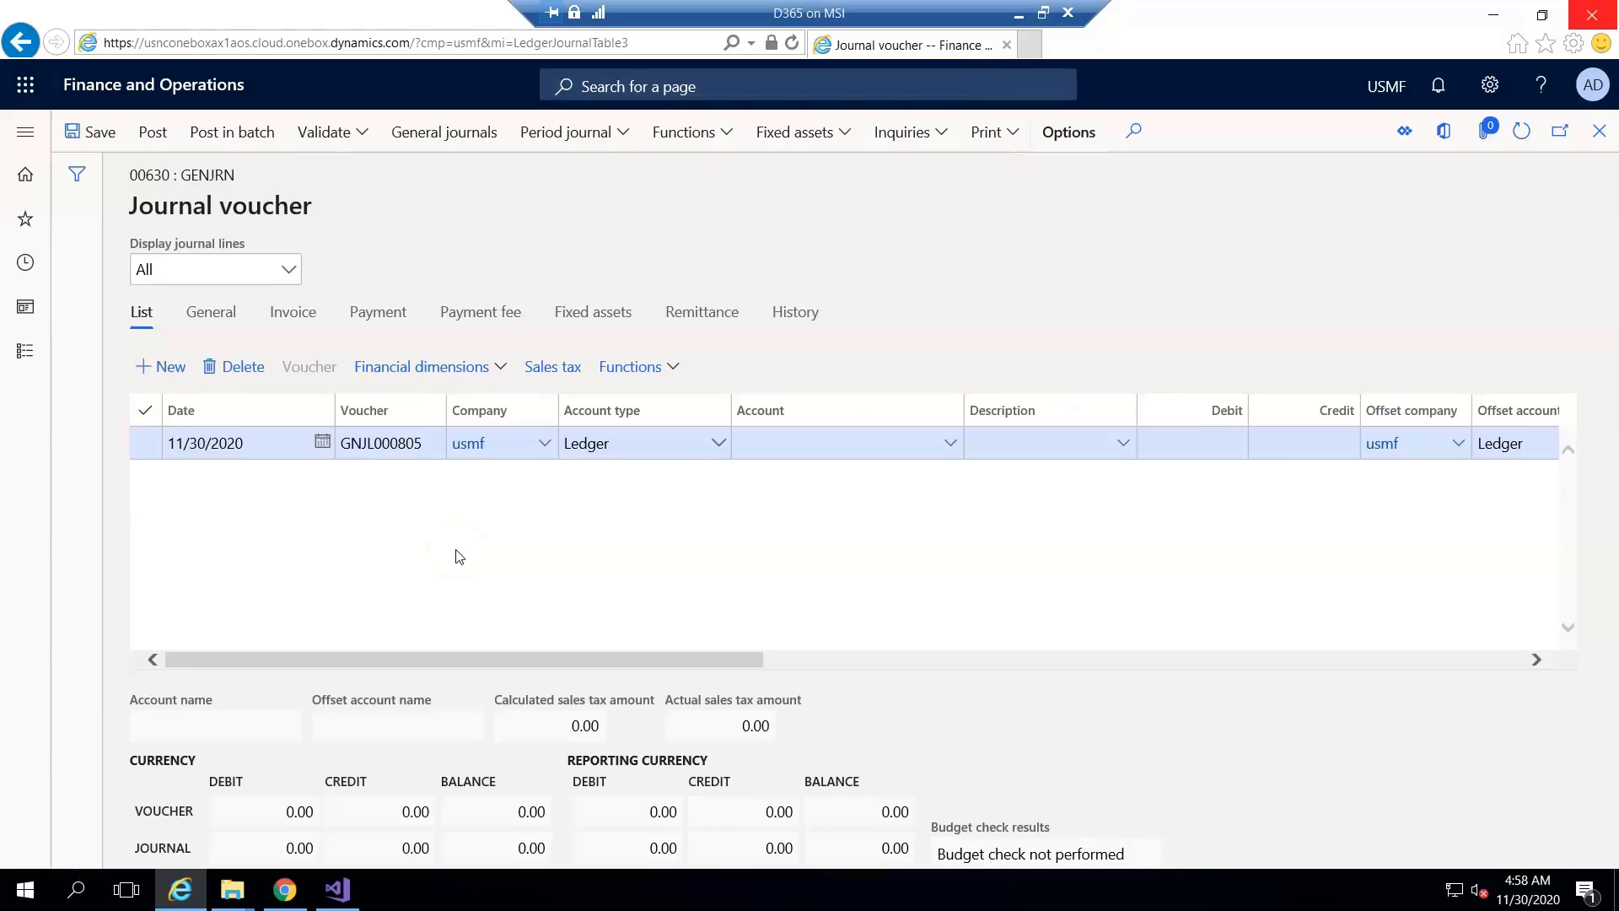
- Set the journal line's account type to Customer and account to US-001
left_click(719, 443)
left_click(595, 508)
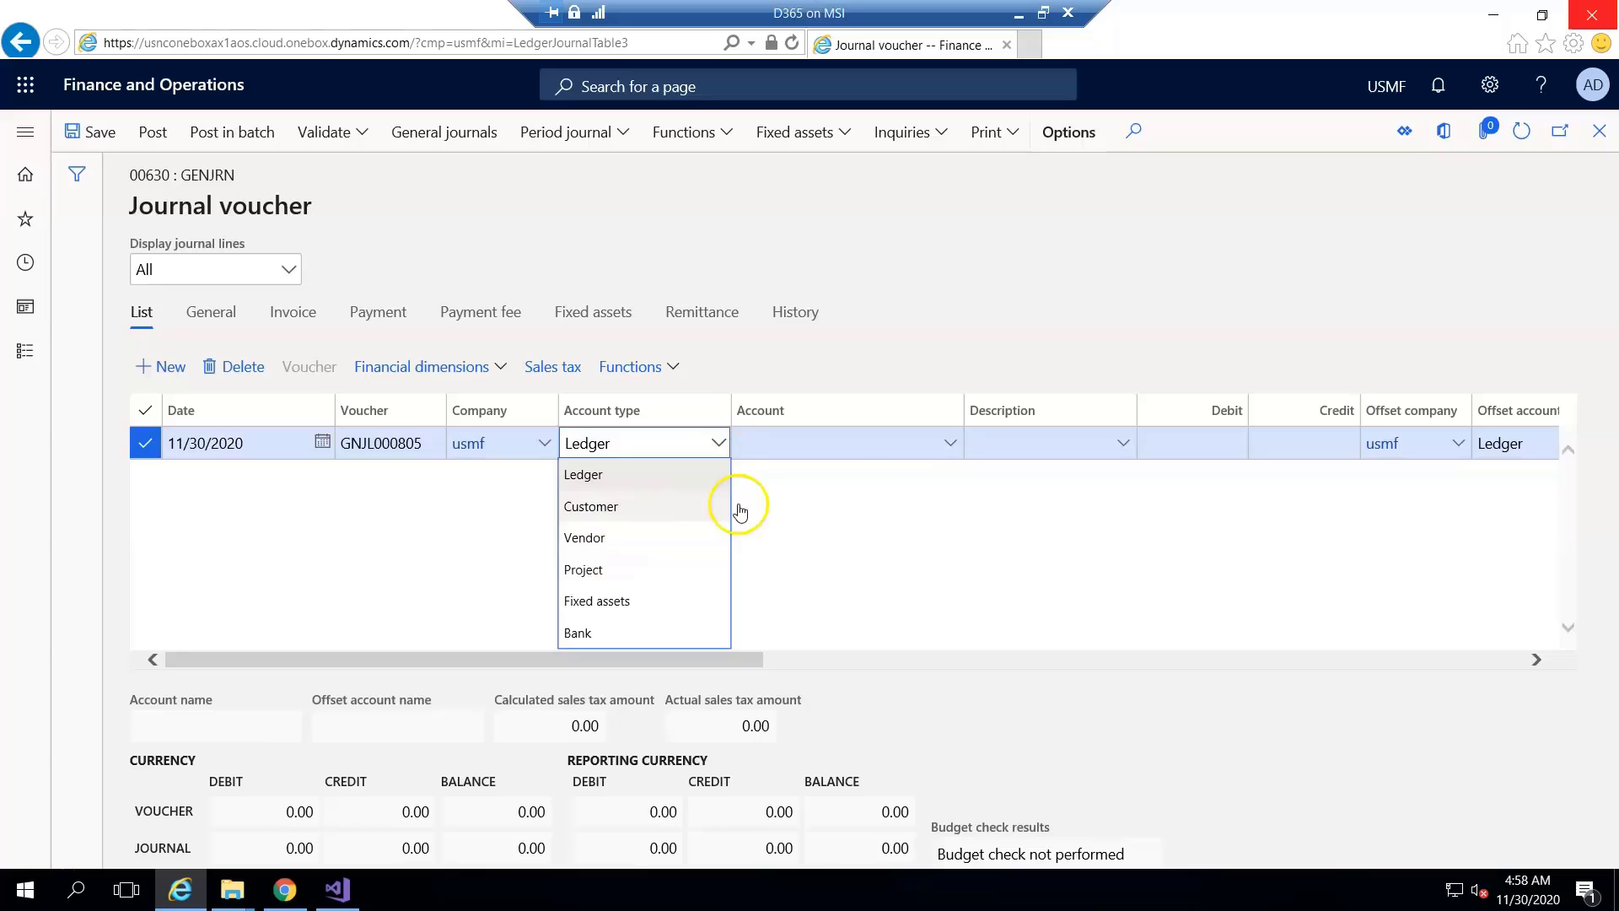
key("Tab")
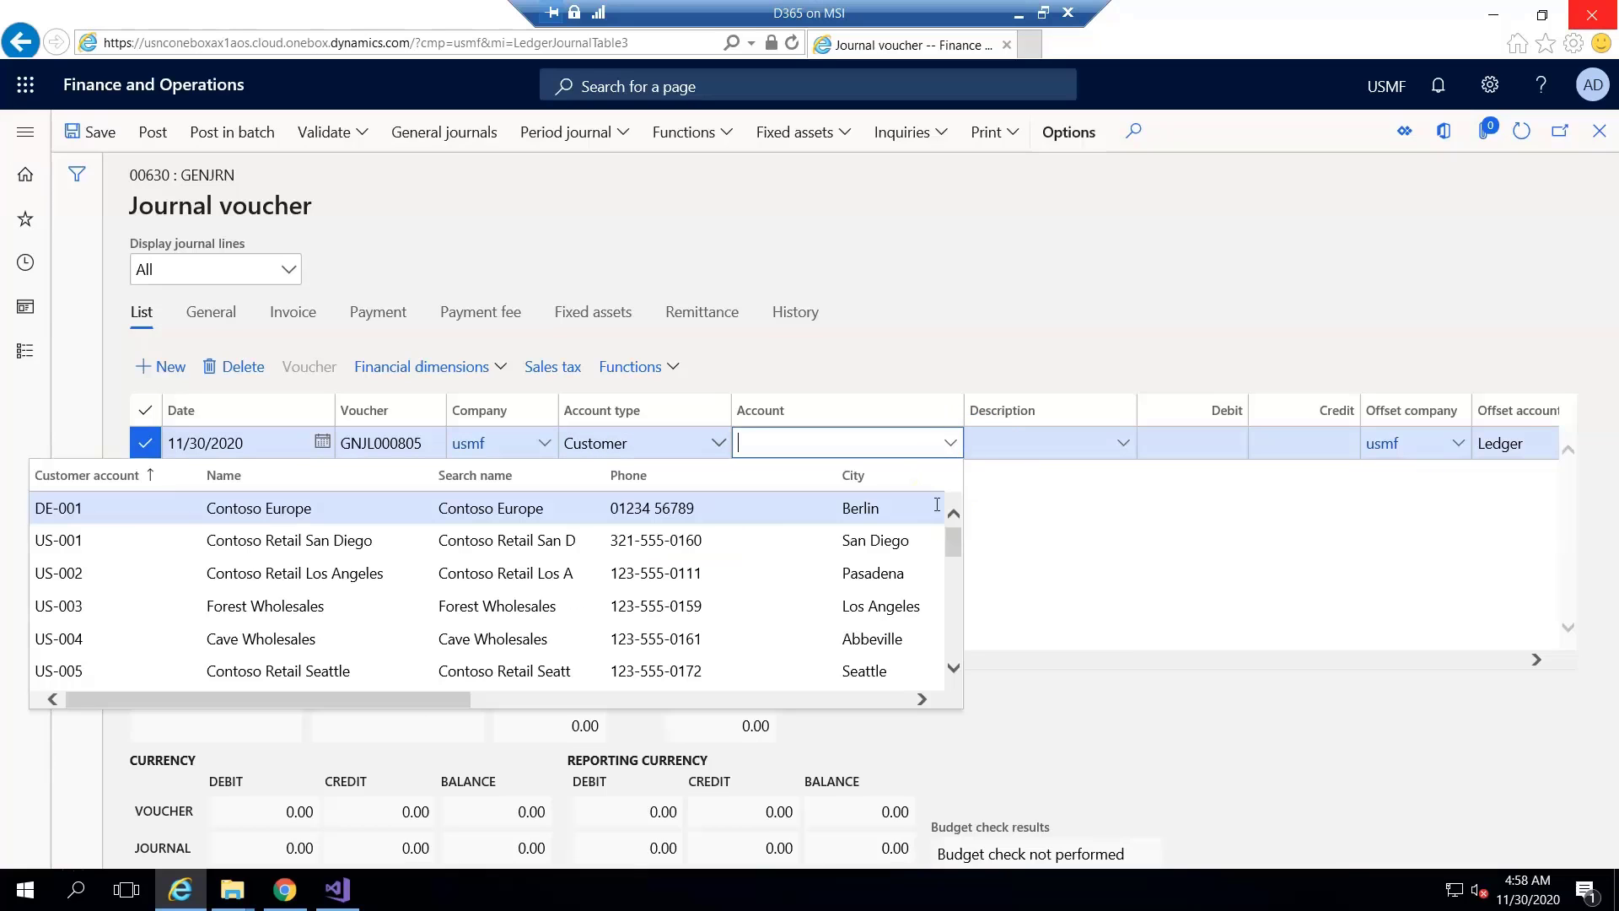
left_click(38, 543)
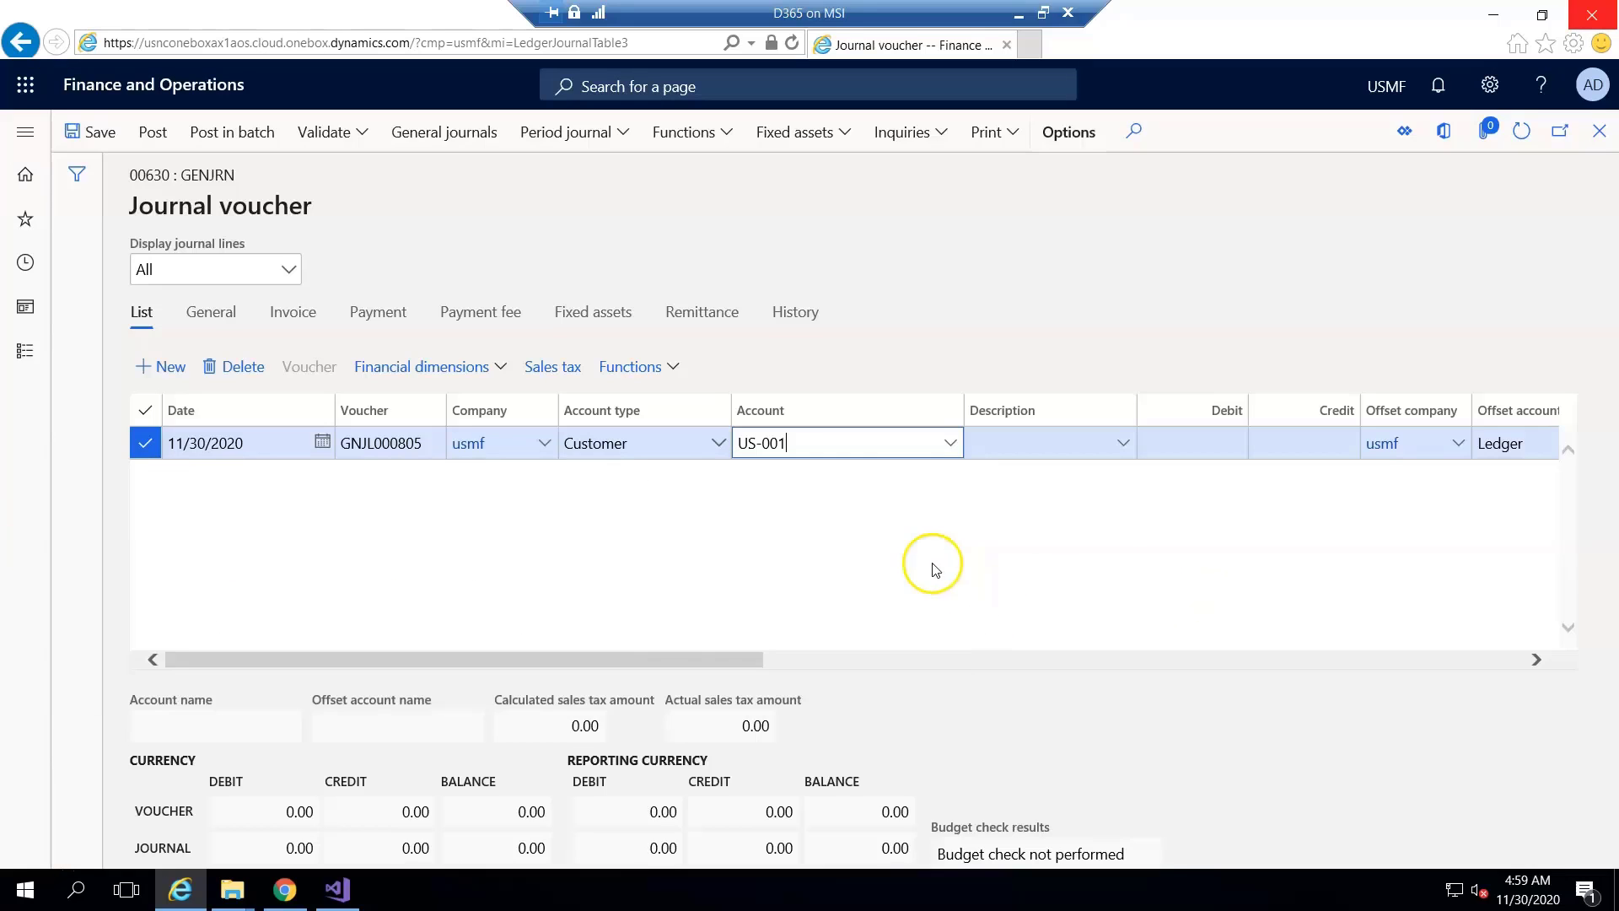
- Enter a debit of 100.00 and bring up the offset account lookup
left_click_drag(705, 656, 842, 658)
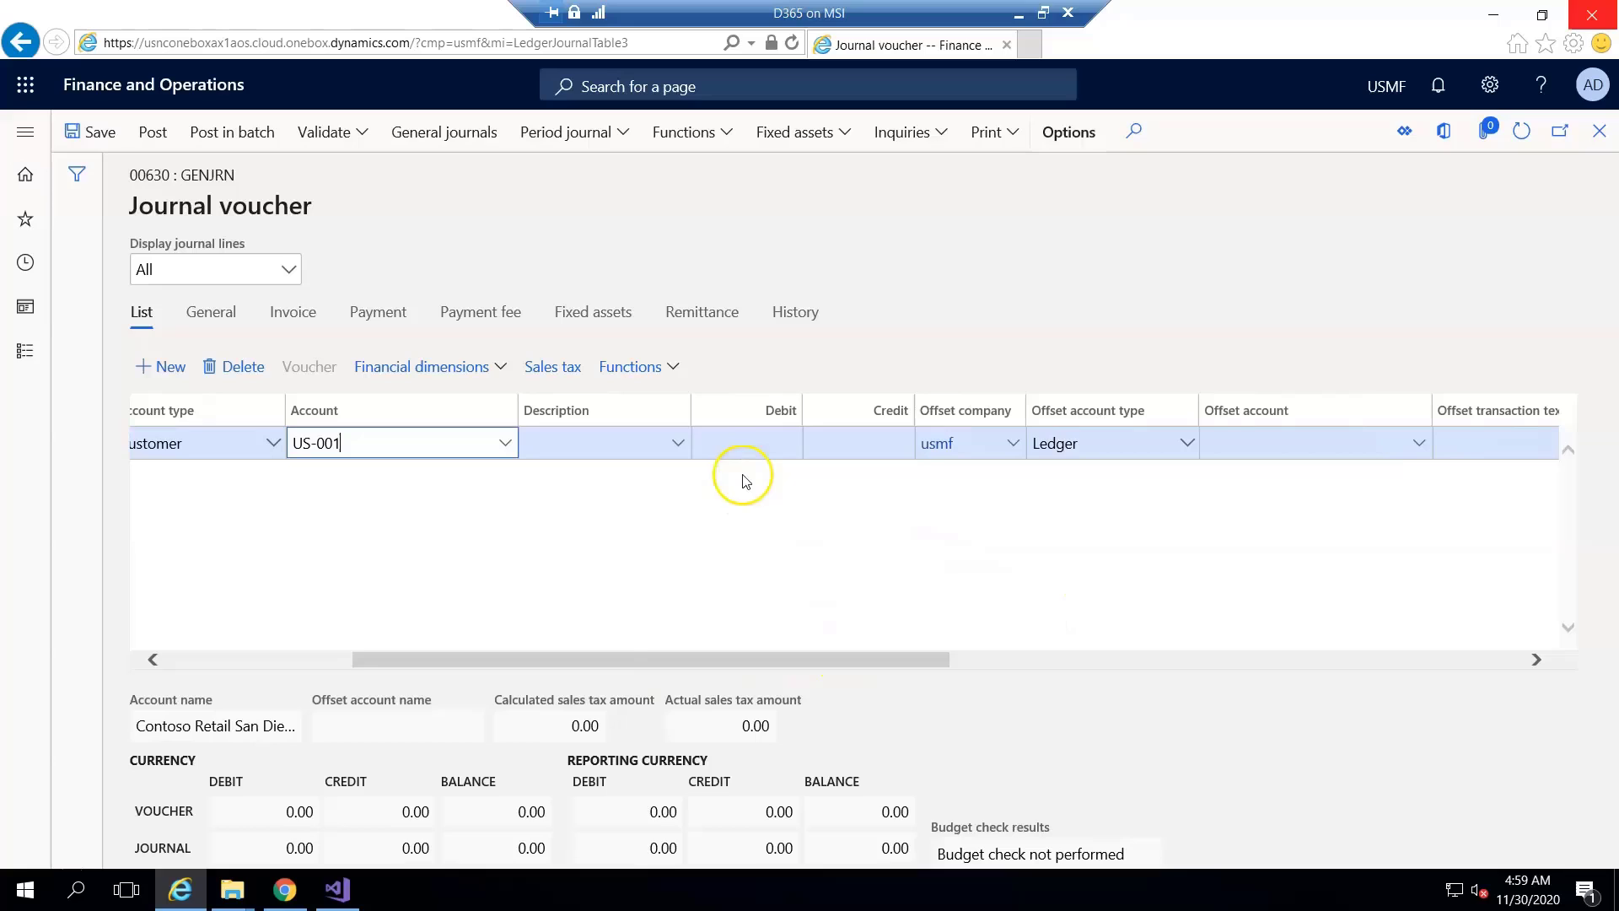
left_click(795, 451)
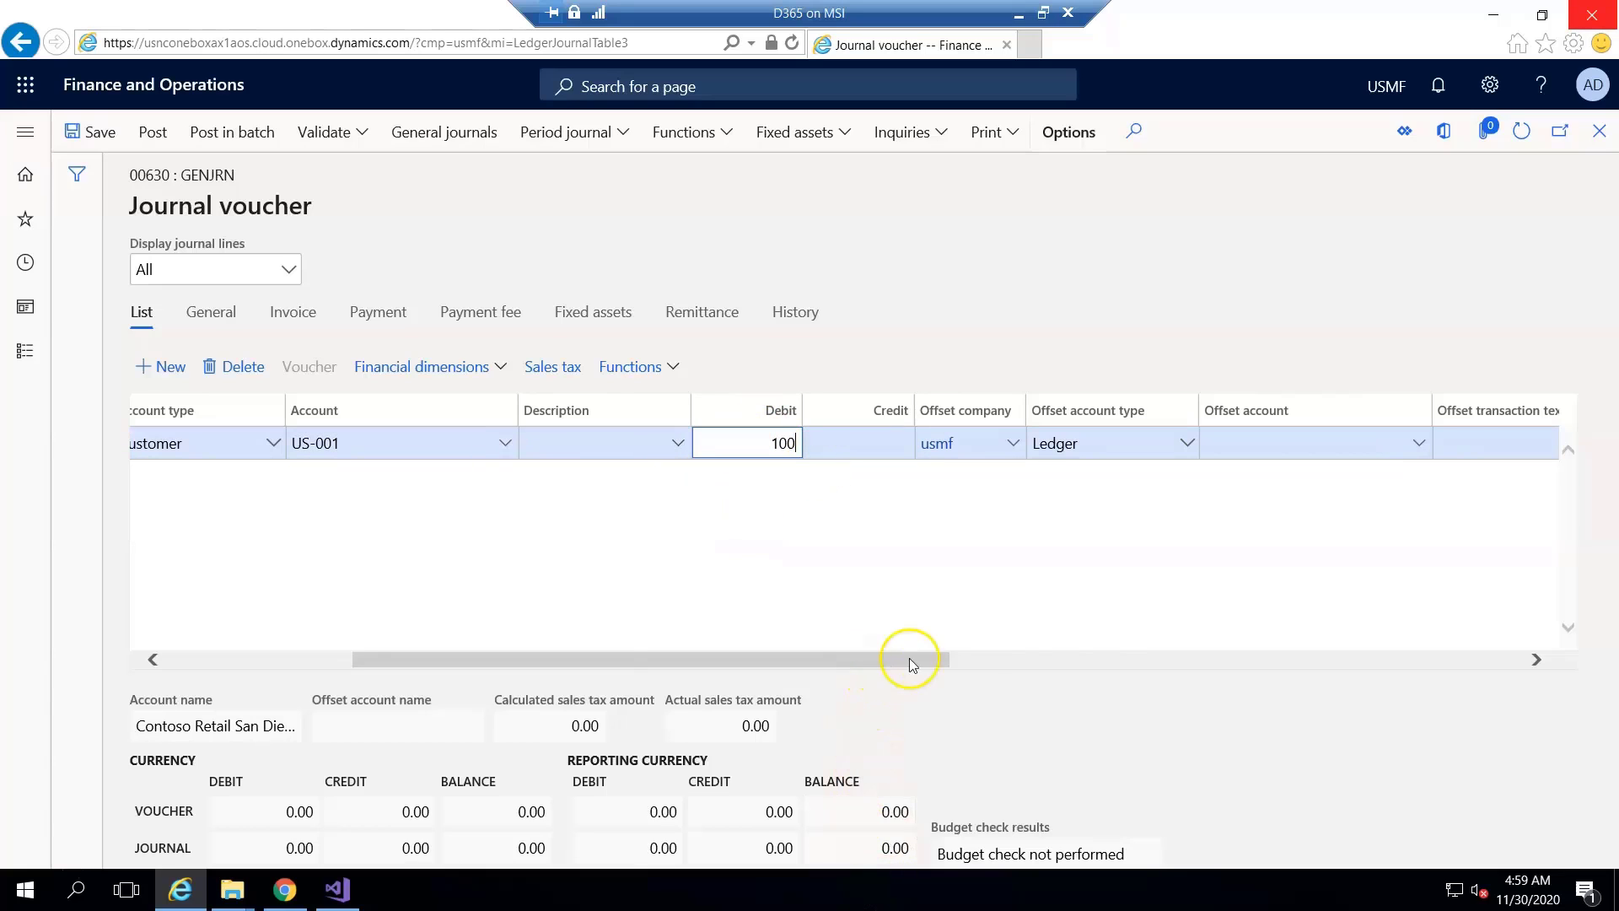
left_click_drag(909, 662, 1045, 656)
left_click(1012, 445)
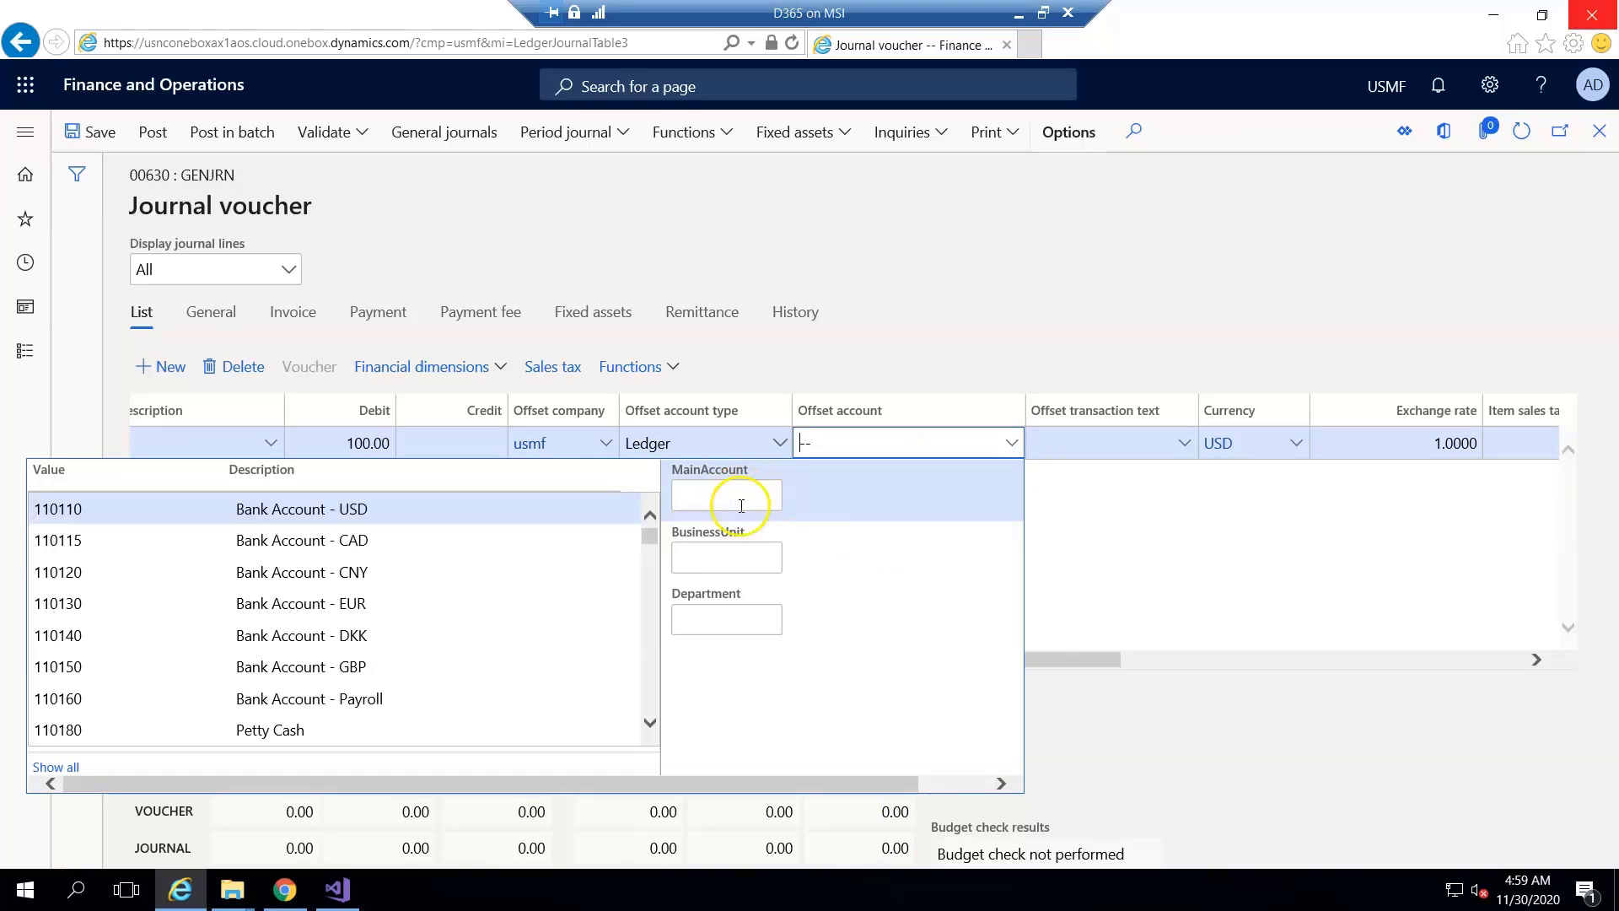
left_click(68, 509)
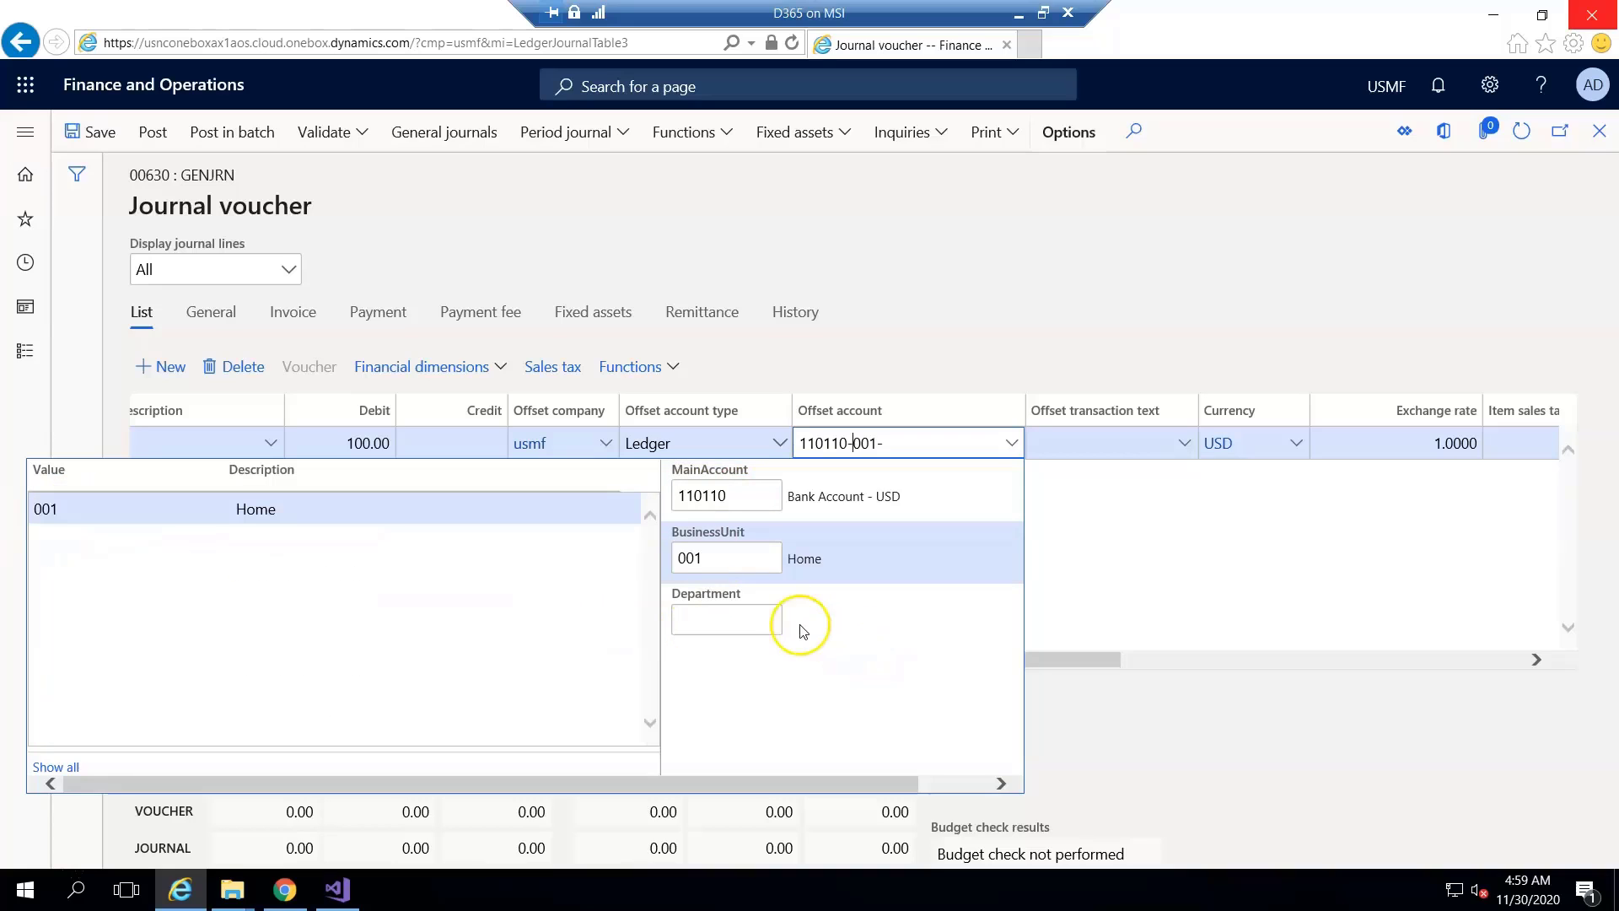
left_click(739, 617)
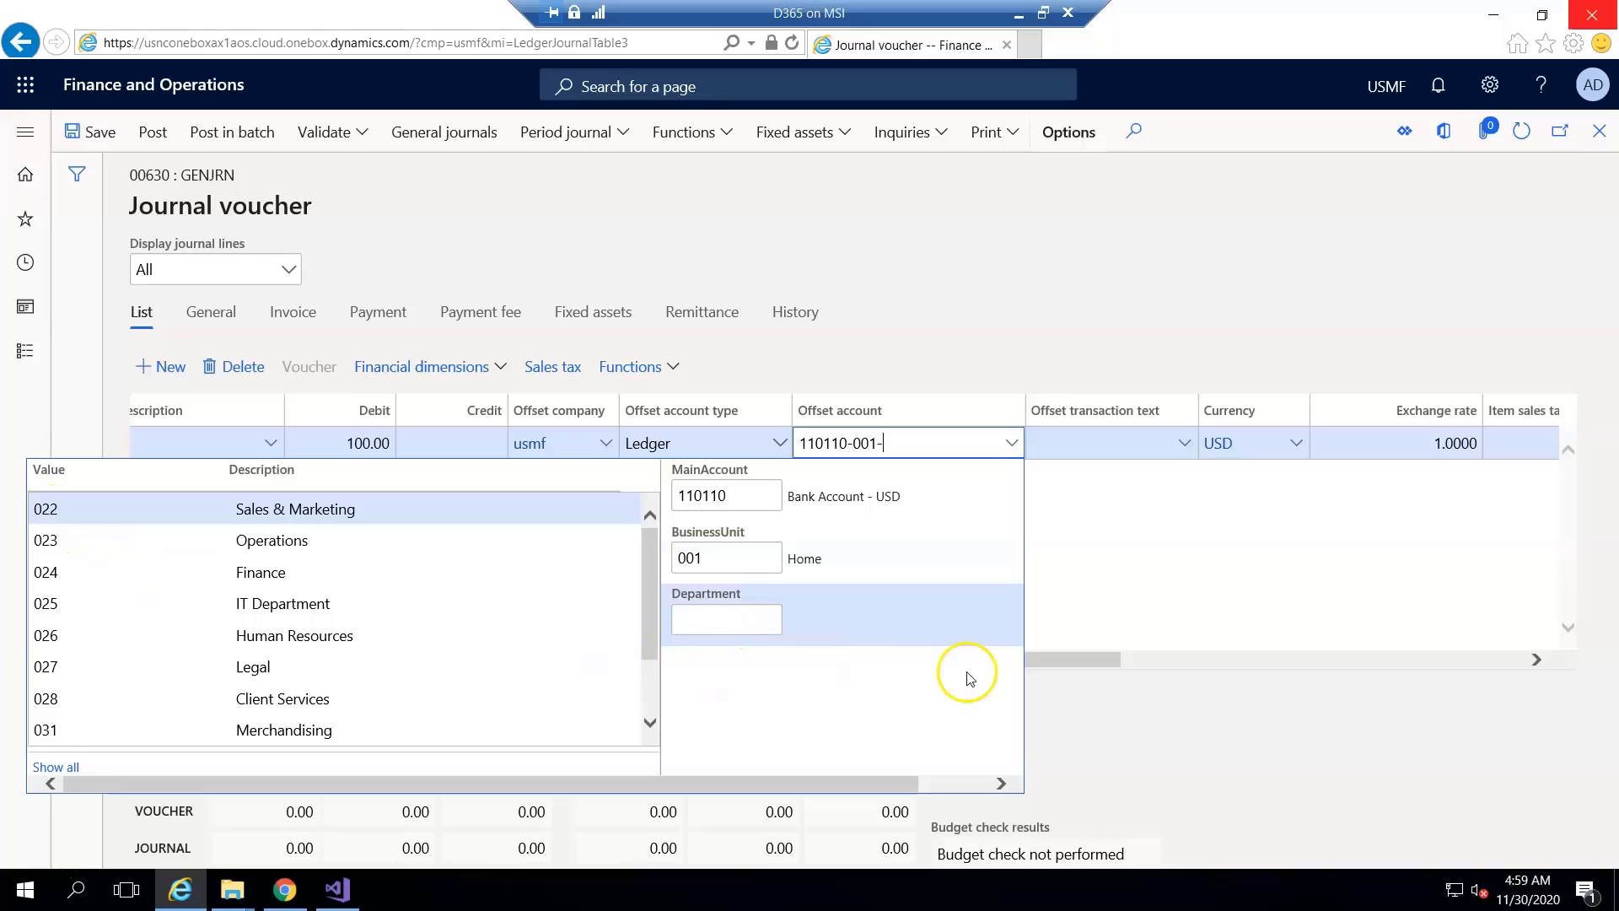
left_click(79, 508)
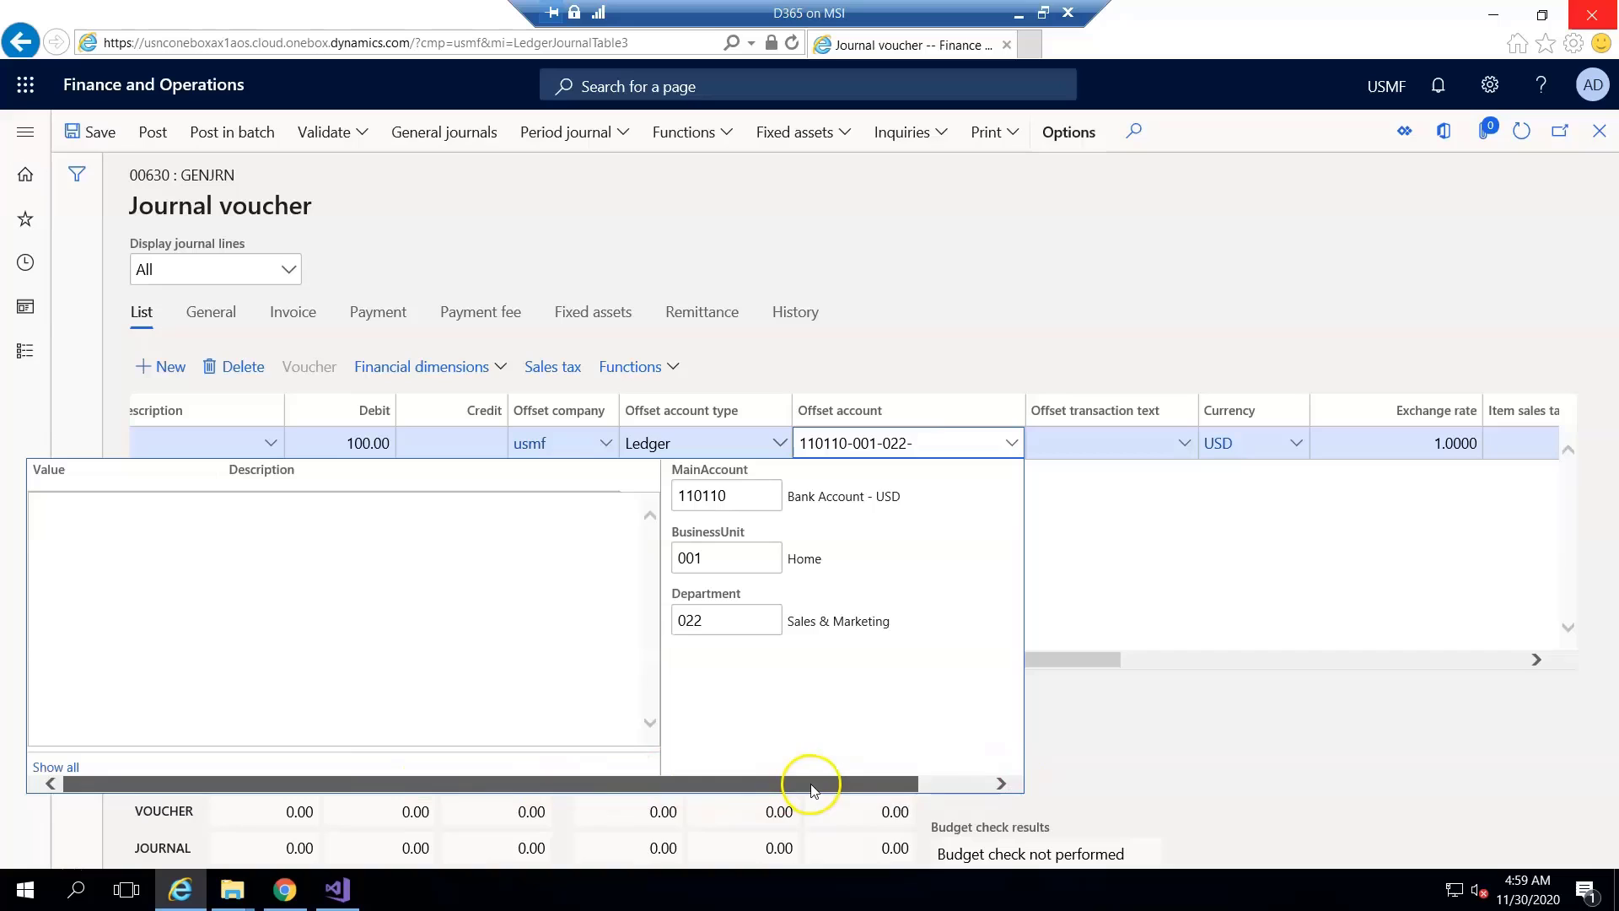
left_click_drag(898, 783, 1000, 781)
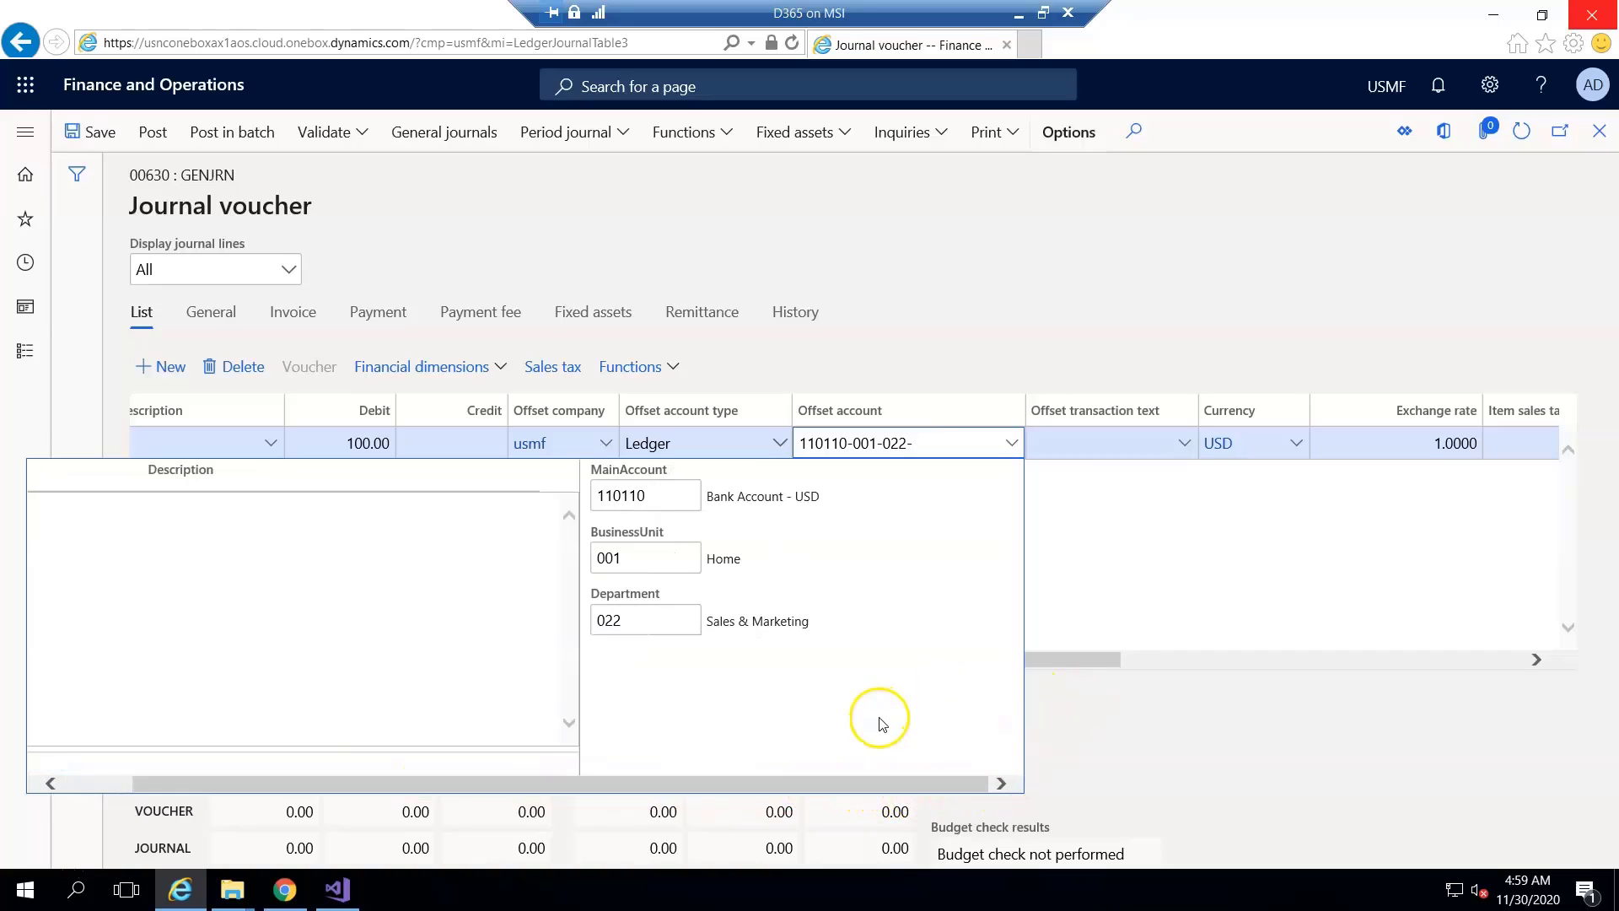
left_click(1049, 616)
left_click_drag(950, 657, 680, 671)
mouse_move(907, 679)
left_mouse_down()
mouse_move(968, 680)
mouse_move(809, 672)
mouse_move(1041, 684)
mouse_move(936, 676)
left_mouse_up()
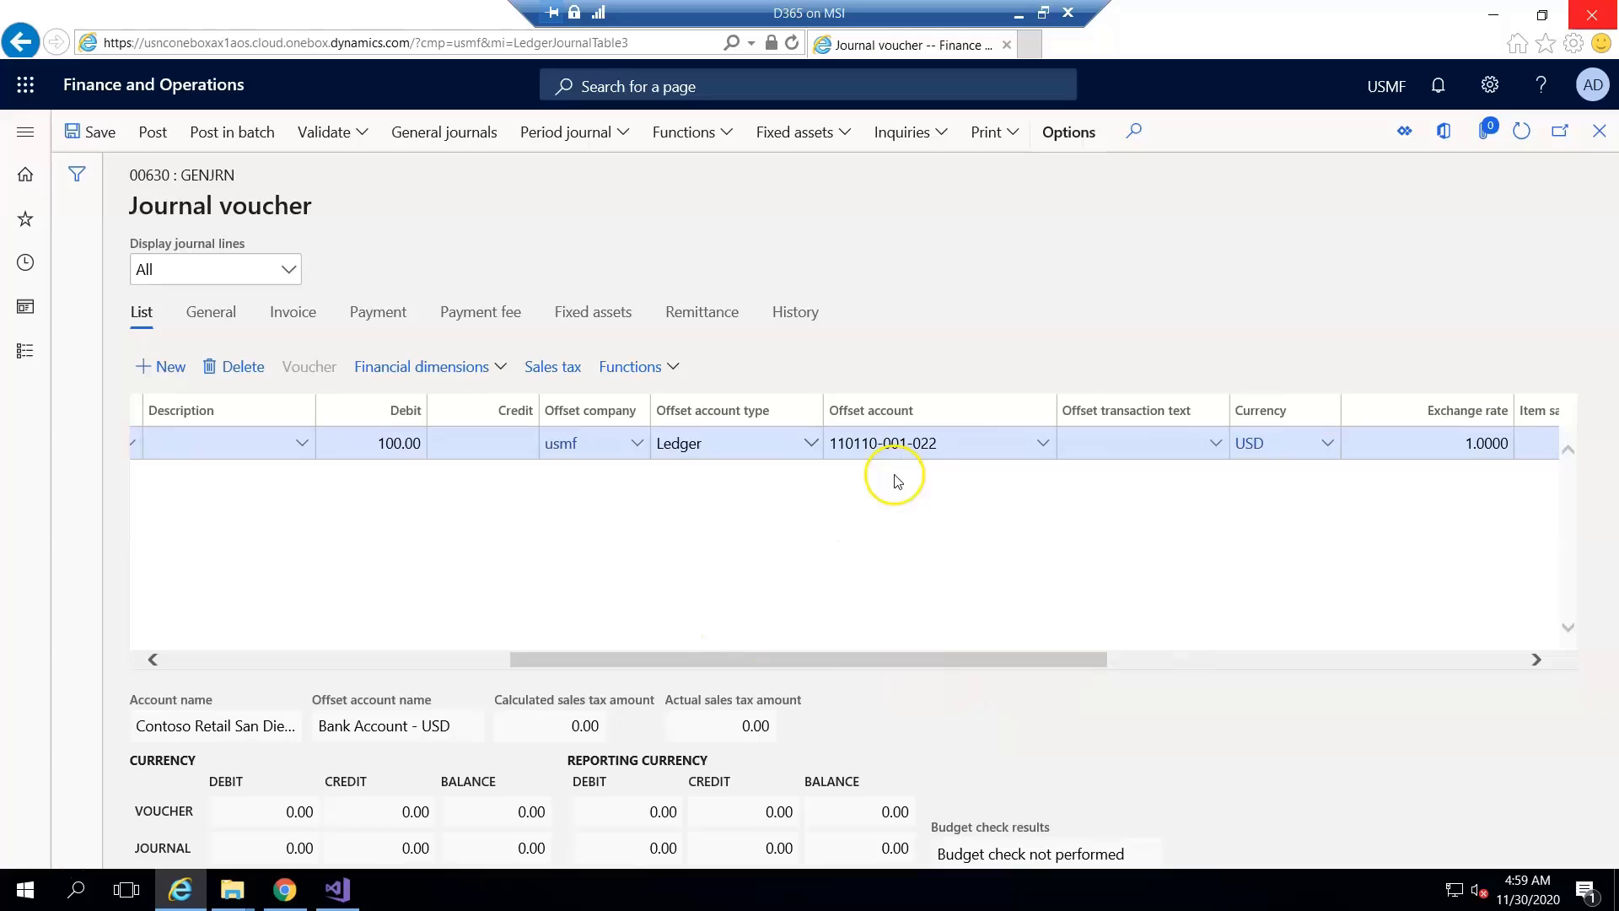
left_click_drag(826, 671, 519, 676)
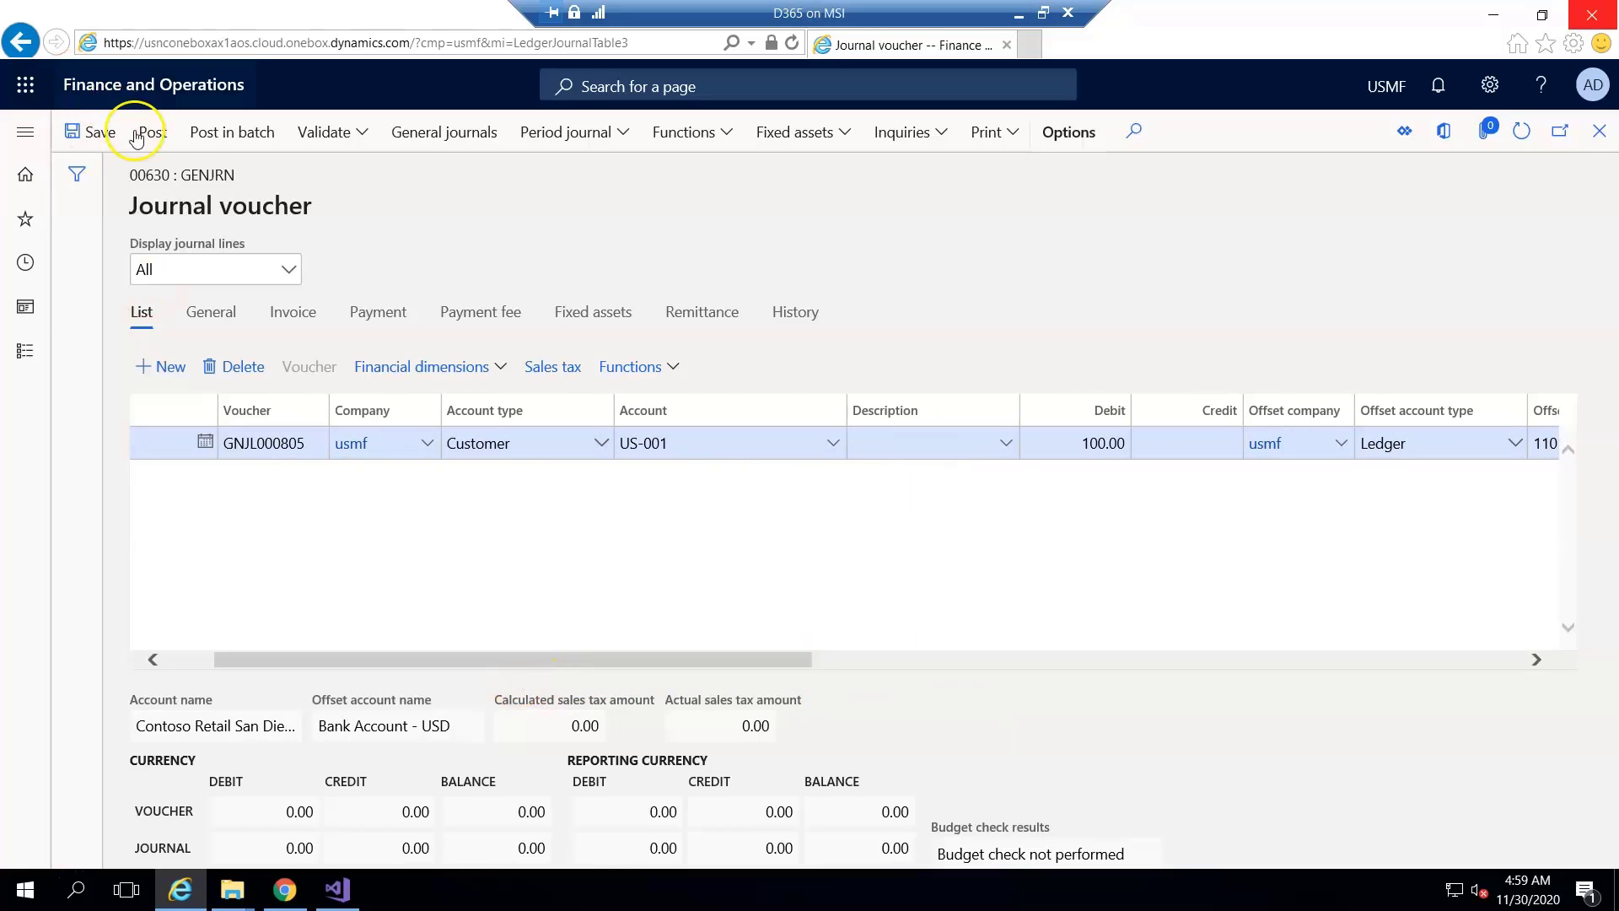
- Enter invoice number DirectInvo001 on the journal line and post journal 00630
left_click(289, 316)
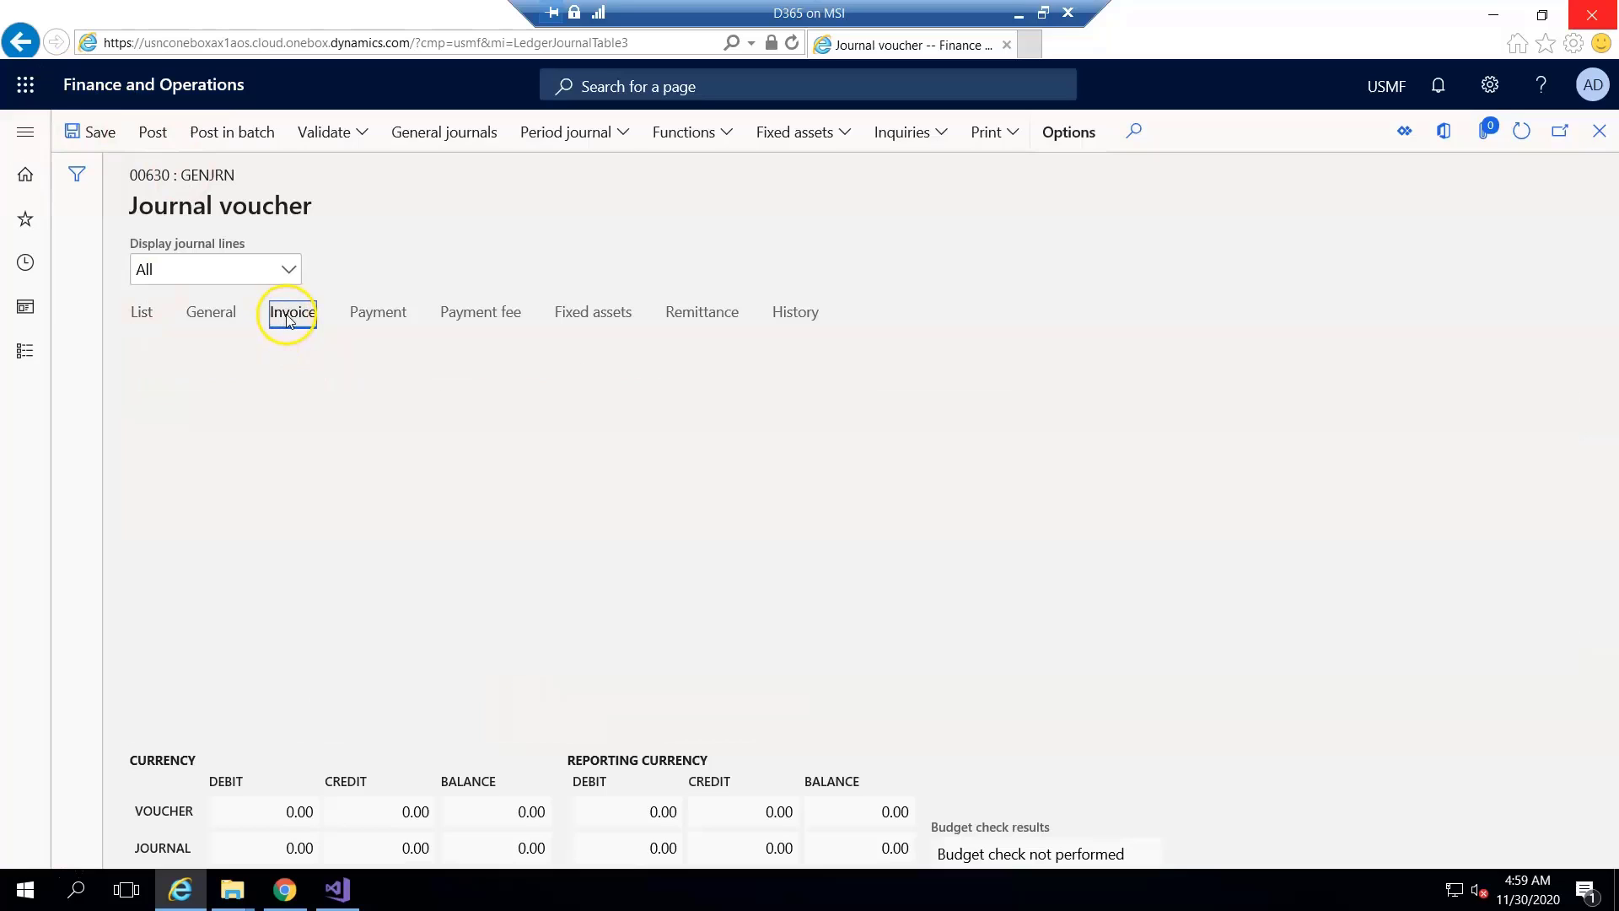
left_click(174, 586)
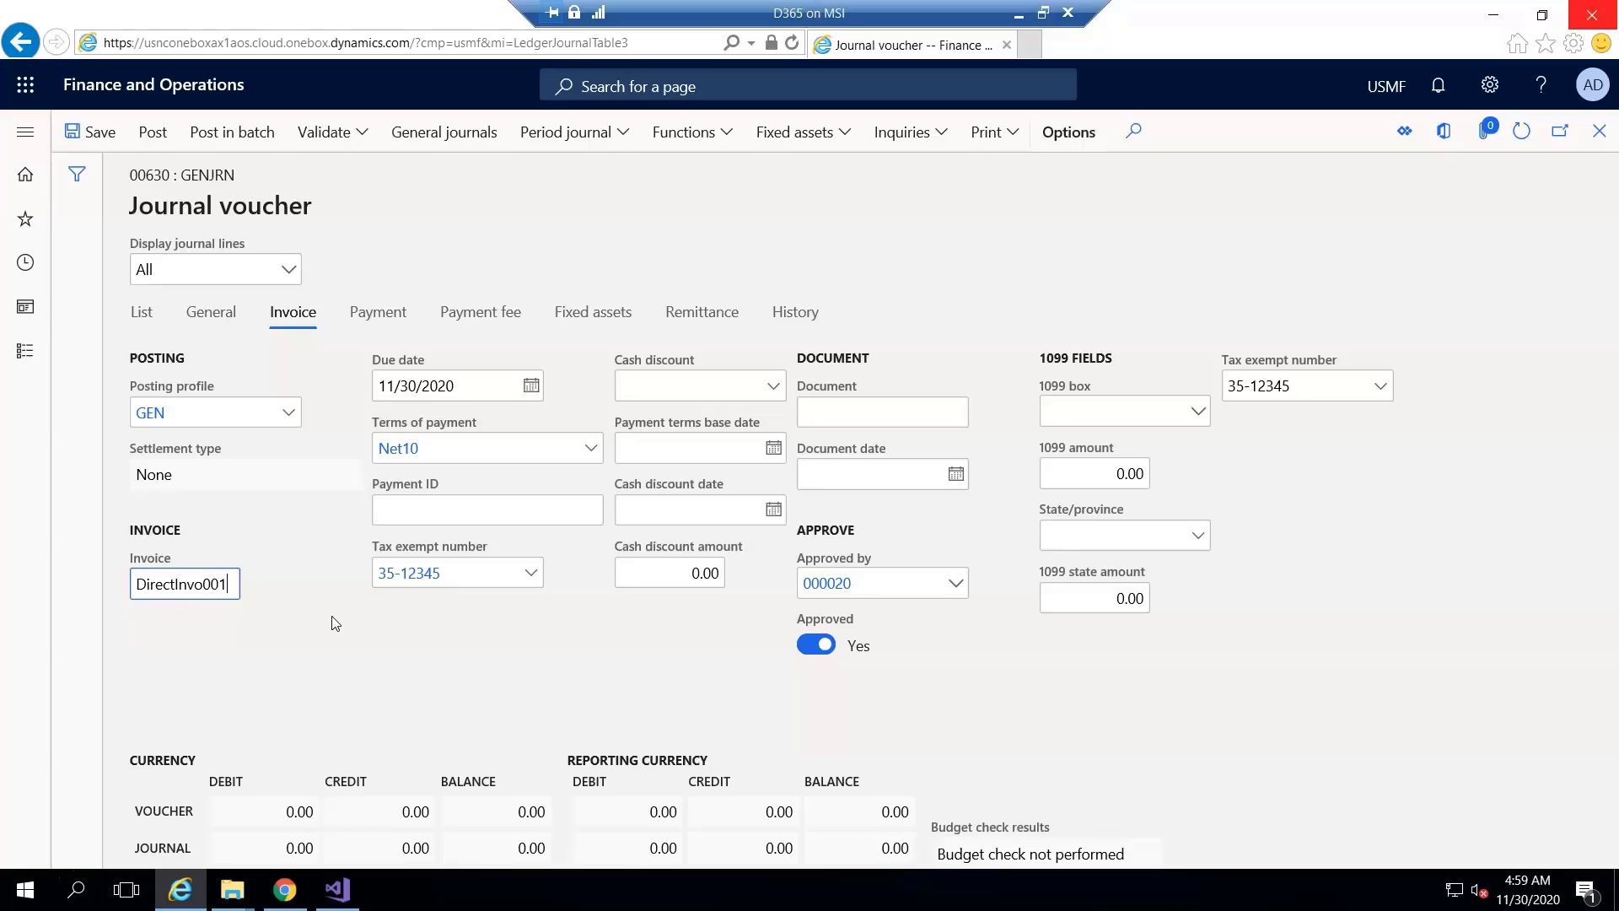
left_click(321, 616)
left_click(149, 135)
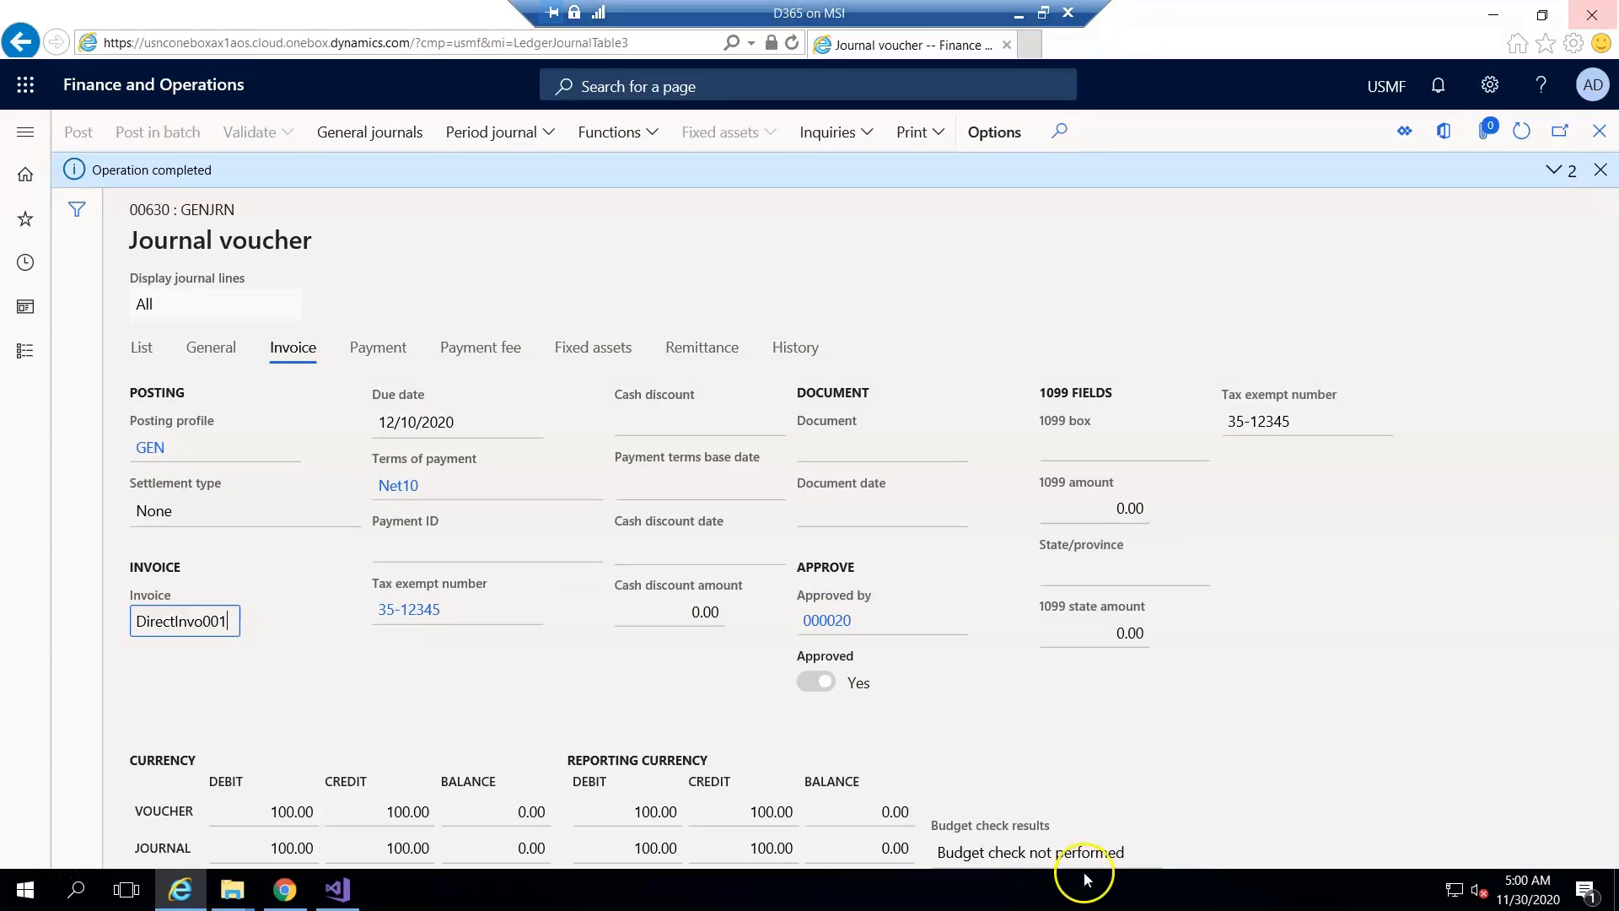
- Go to Accounts receivable and open the customer Invoice journal list
left_click(25, 131)
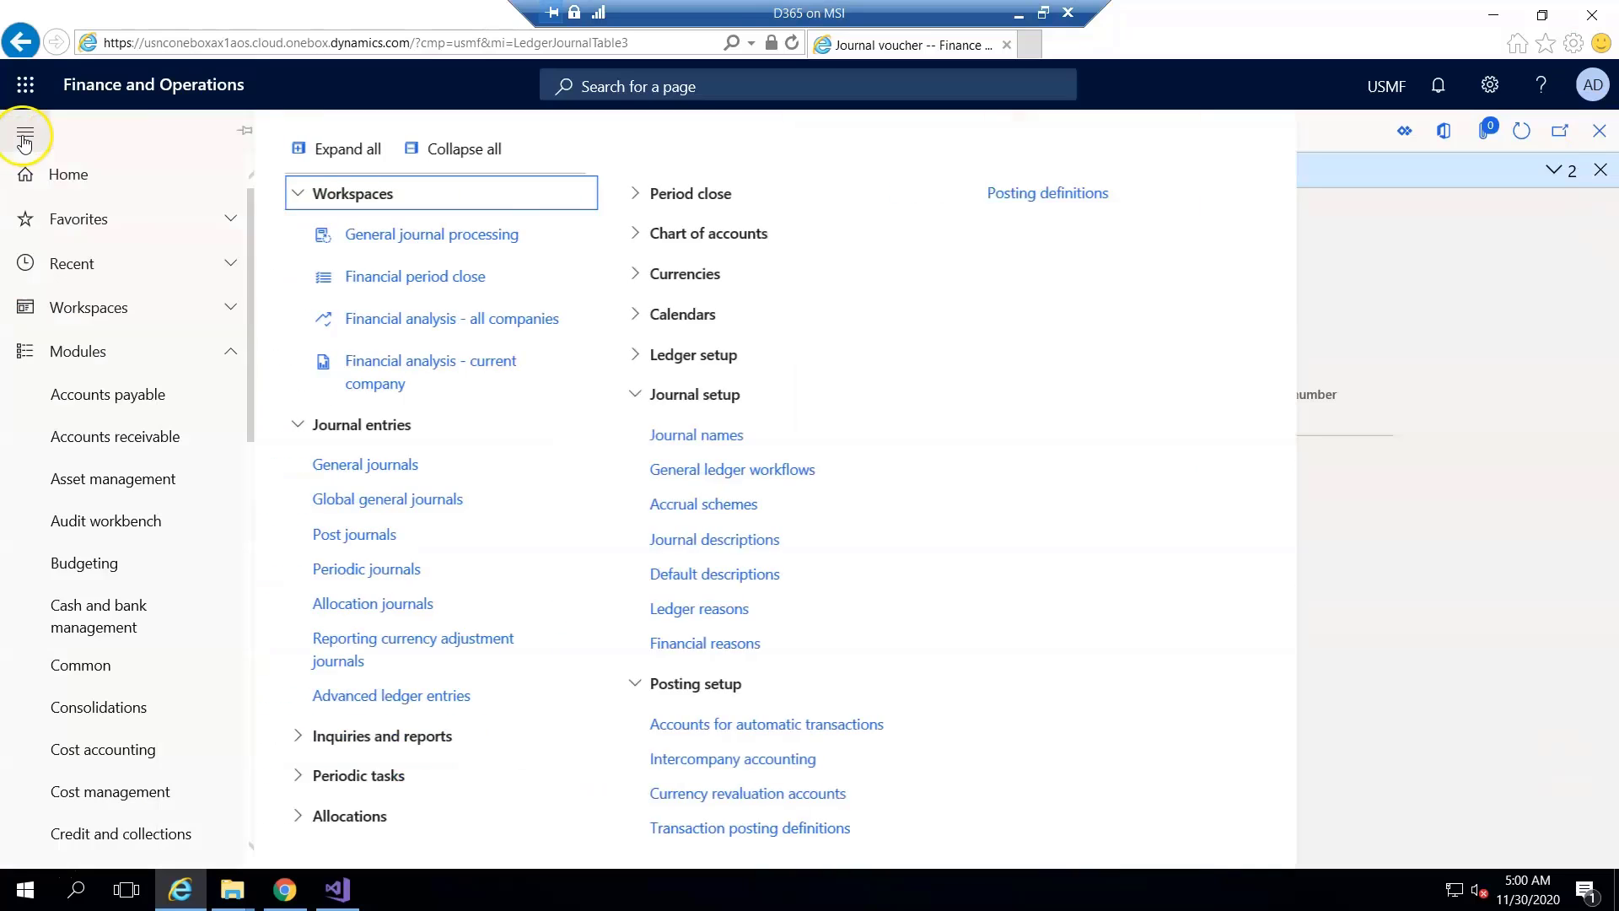
left_click(641, 394)
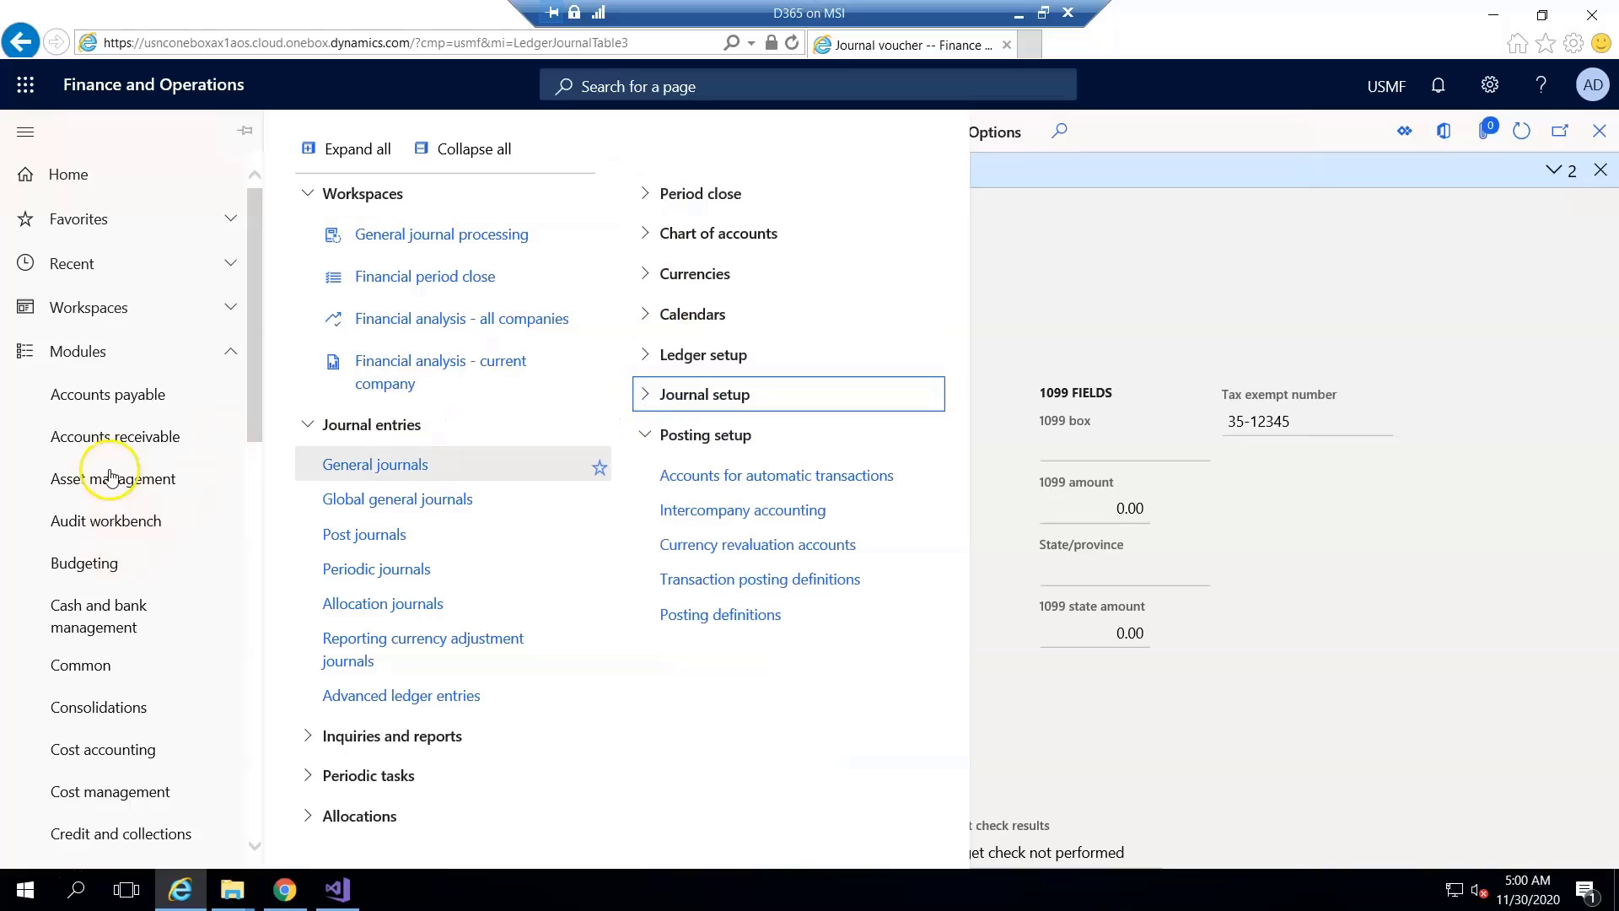
left_click(160, 445)
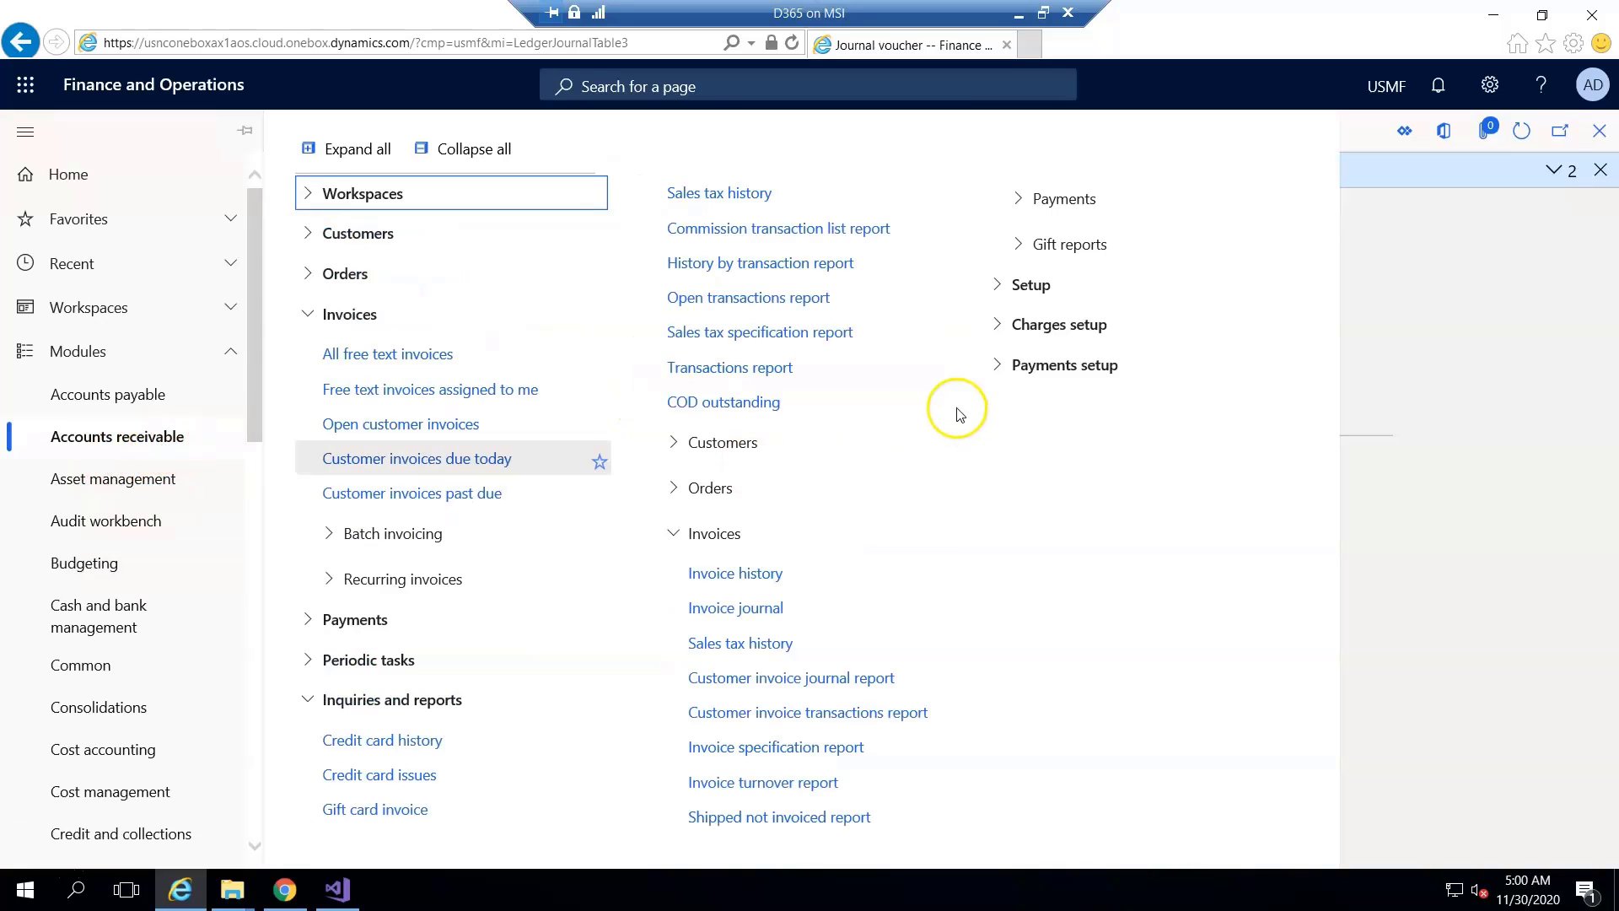
left_click(750, 615)
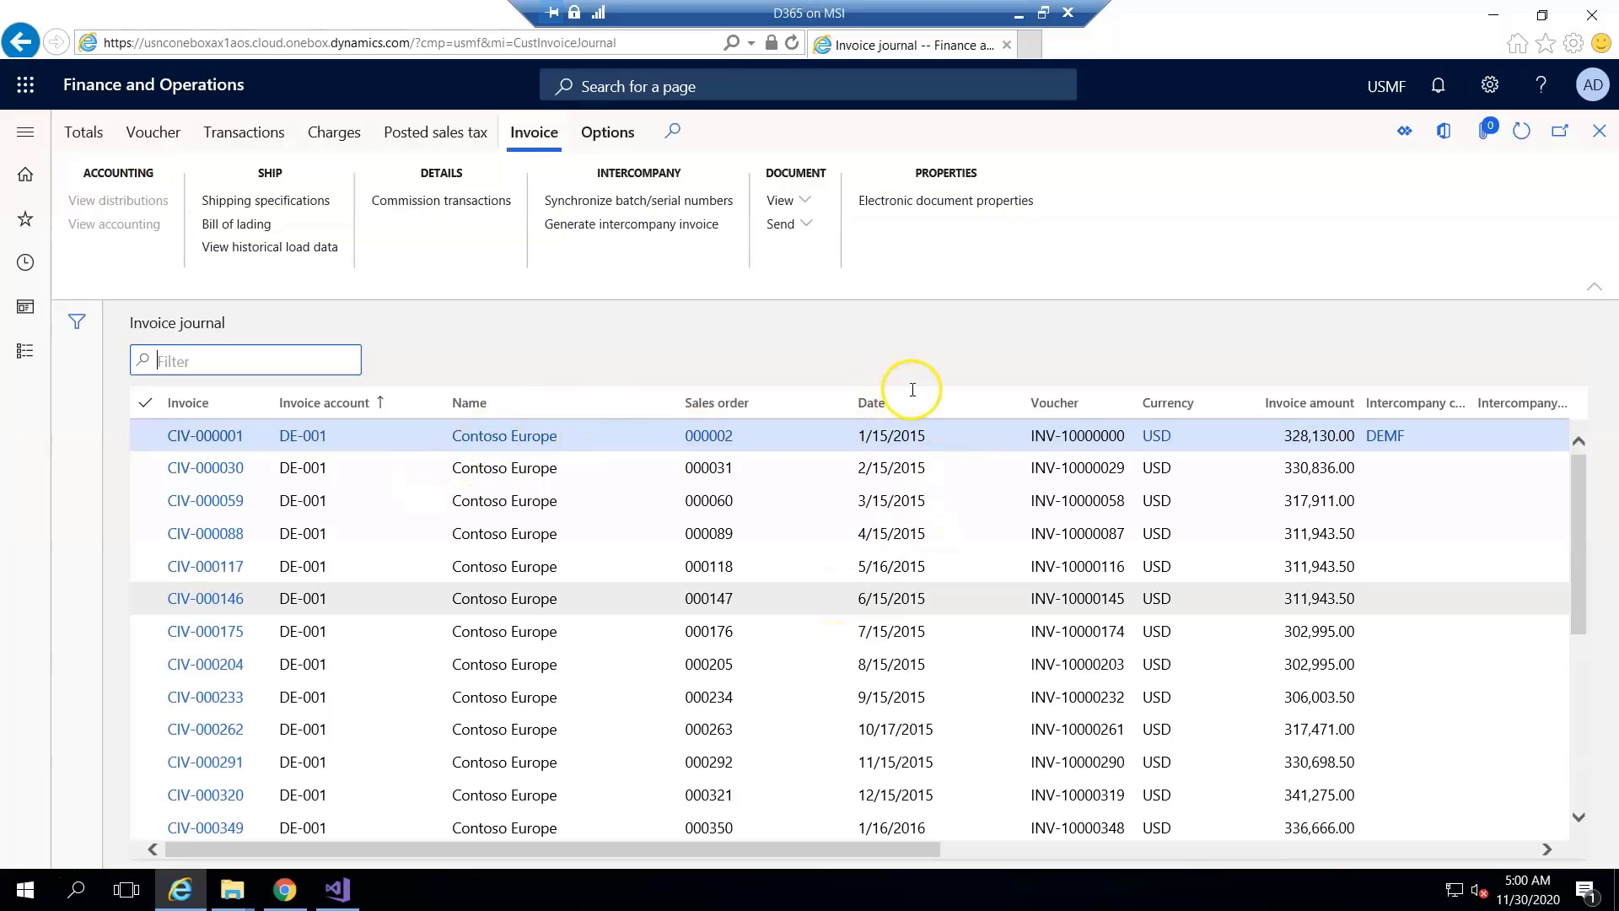
- Sort invoices newest to oldest by Date and select the DirectInvo001 row for US-001
left_click(909, 410)
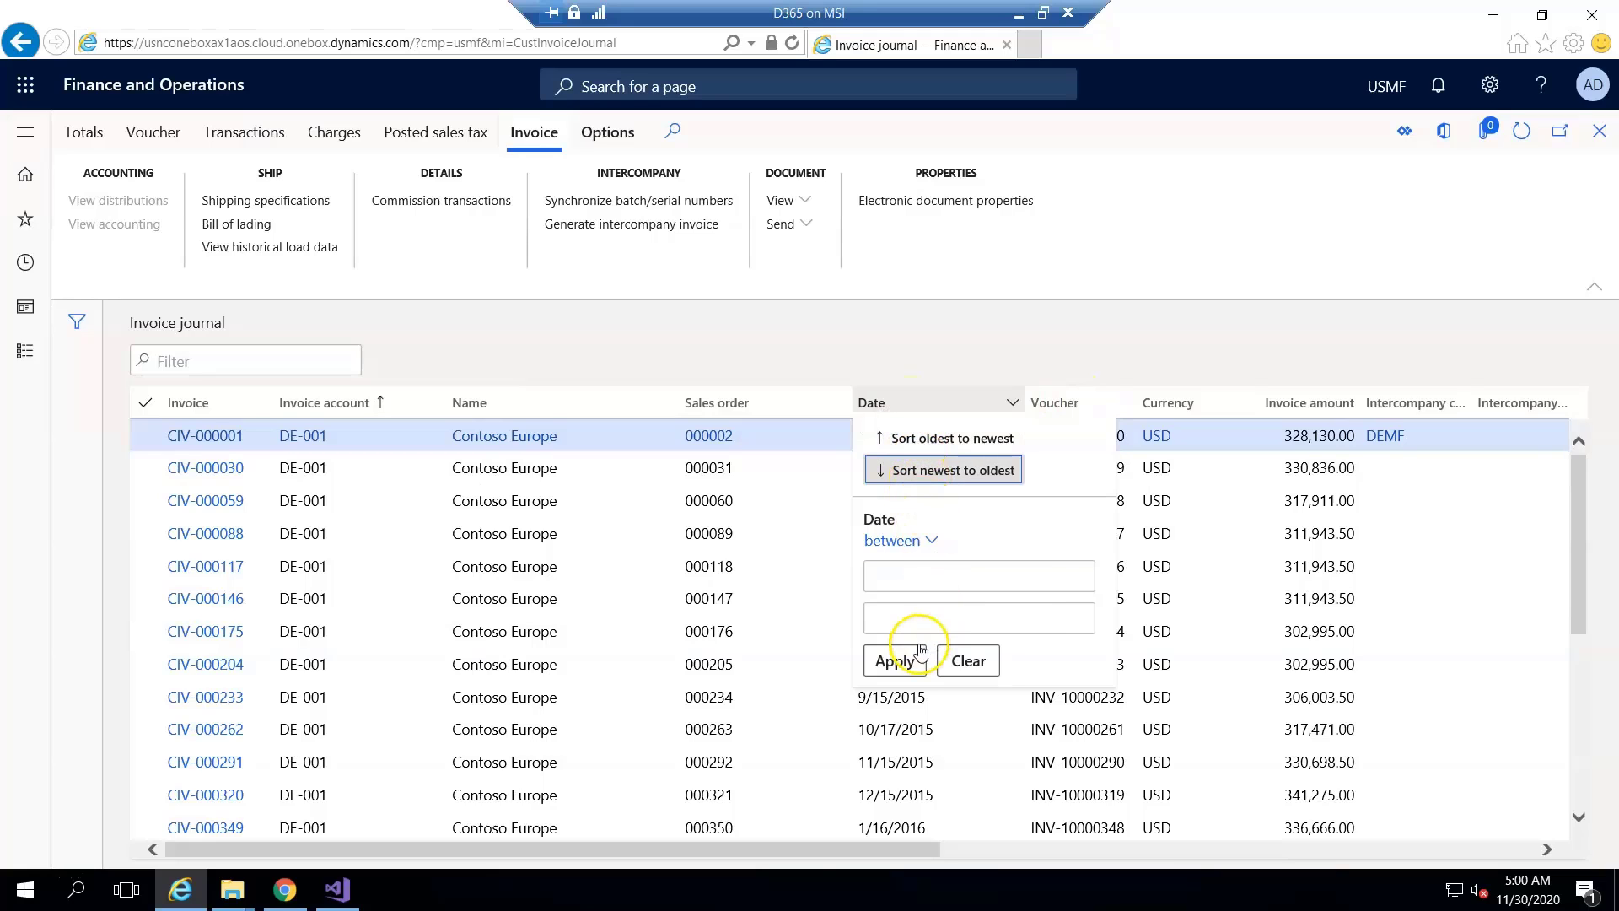
left_click(894, 660)
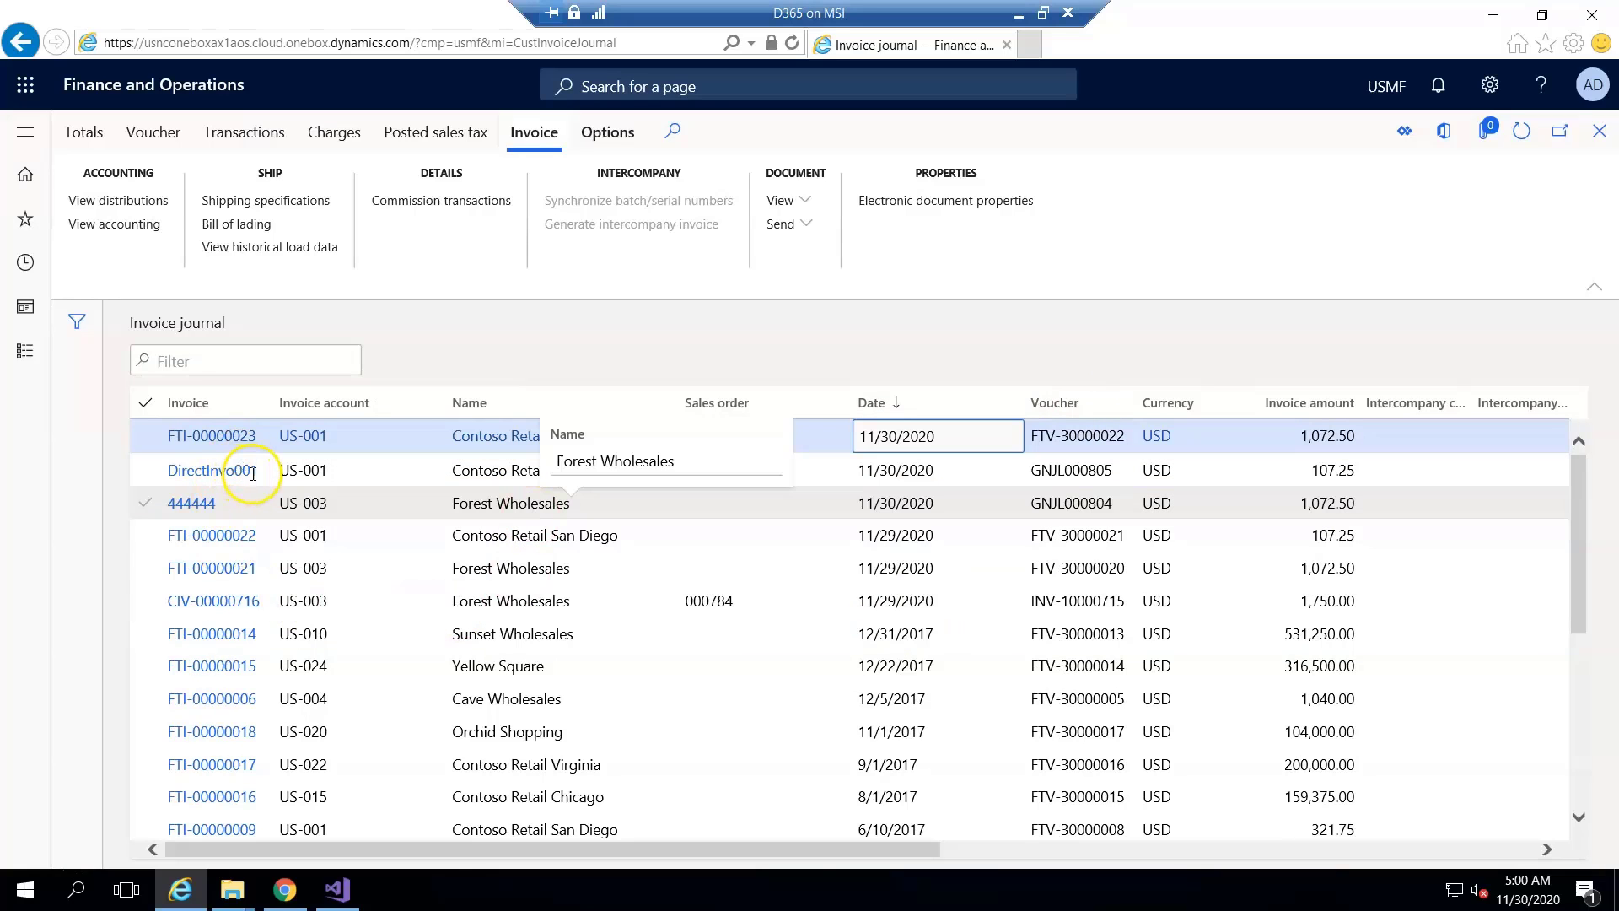
left_click(266, 476)
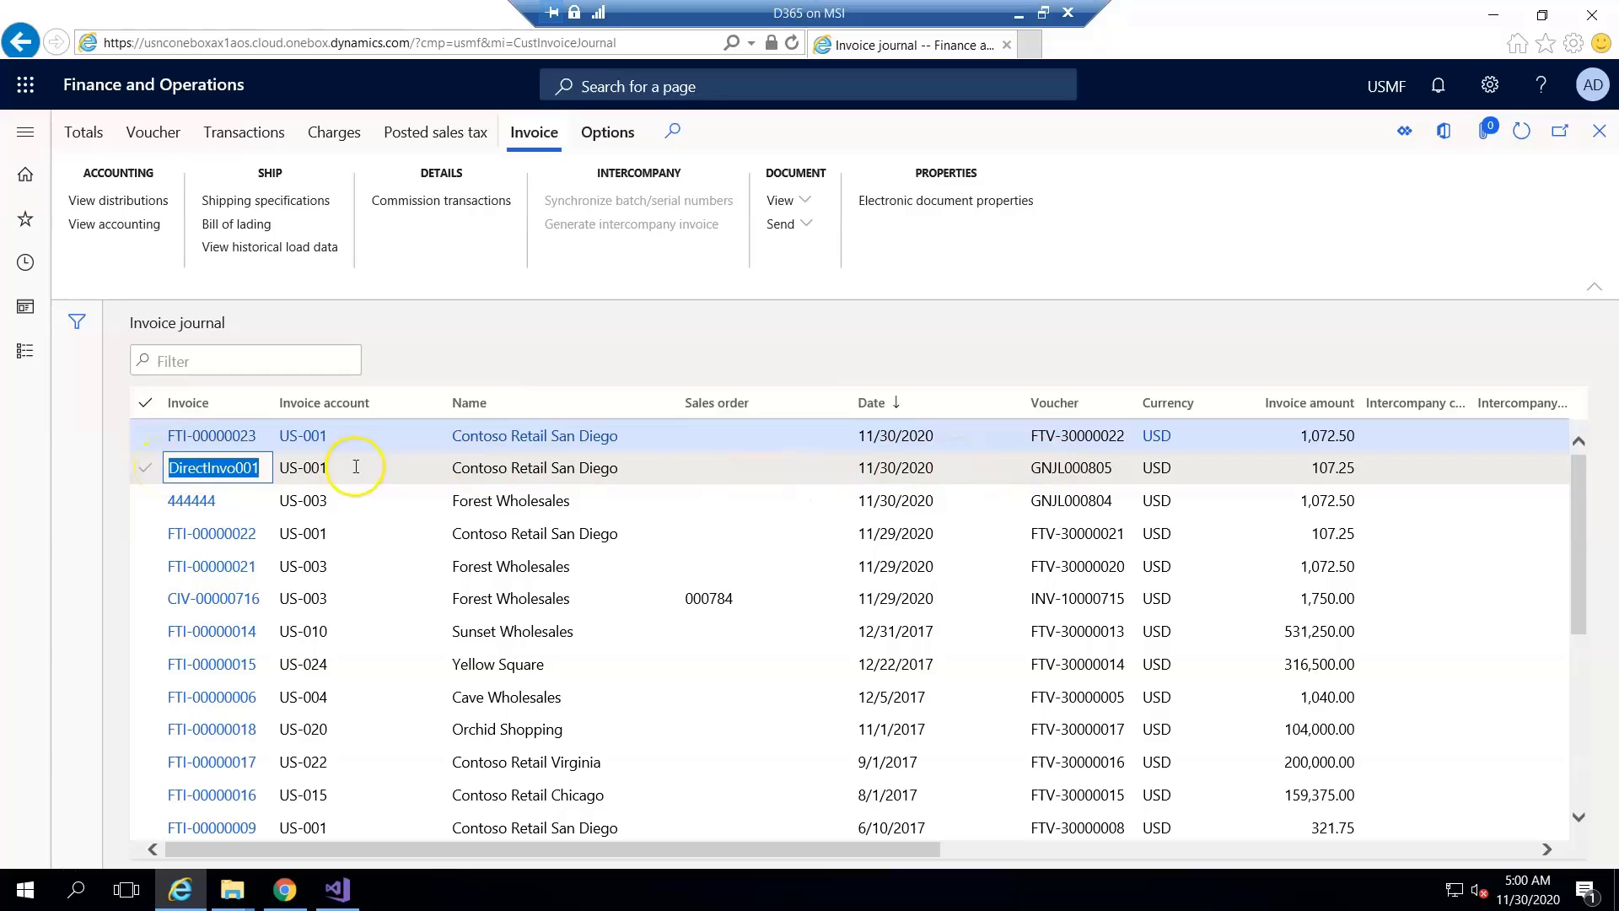
key("Tab")
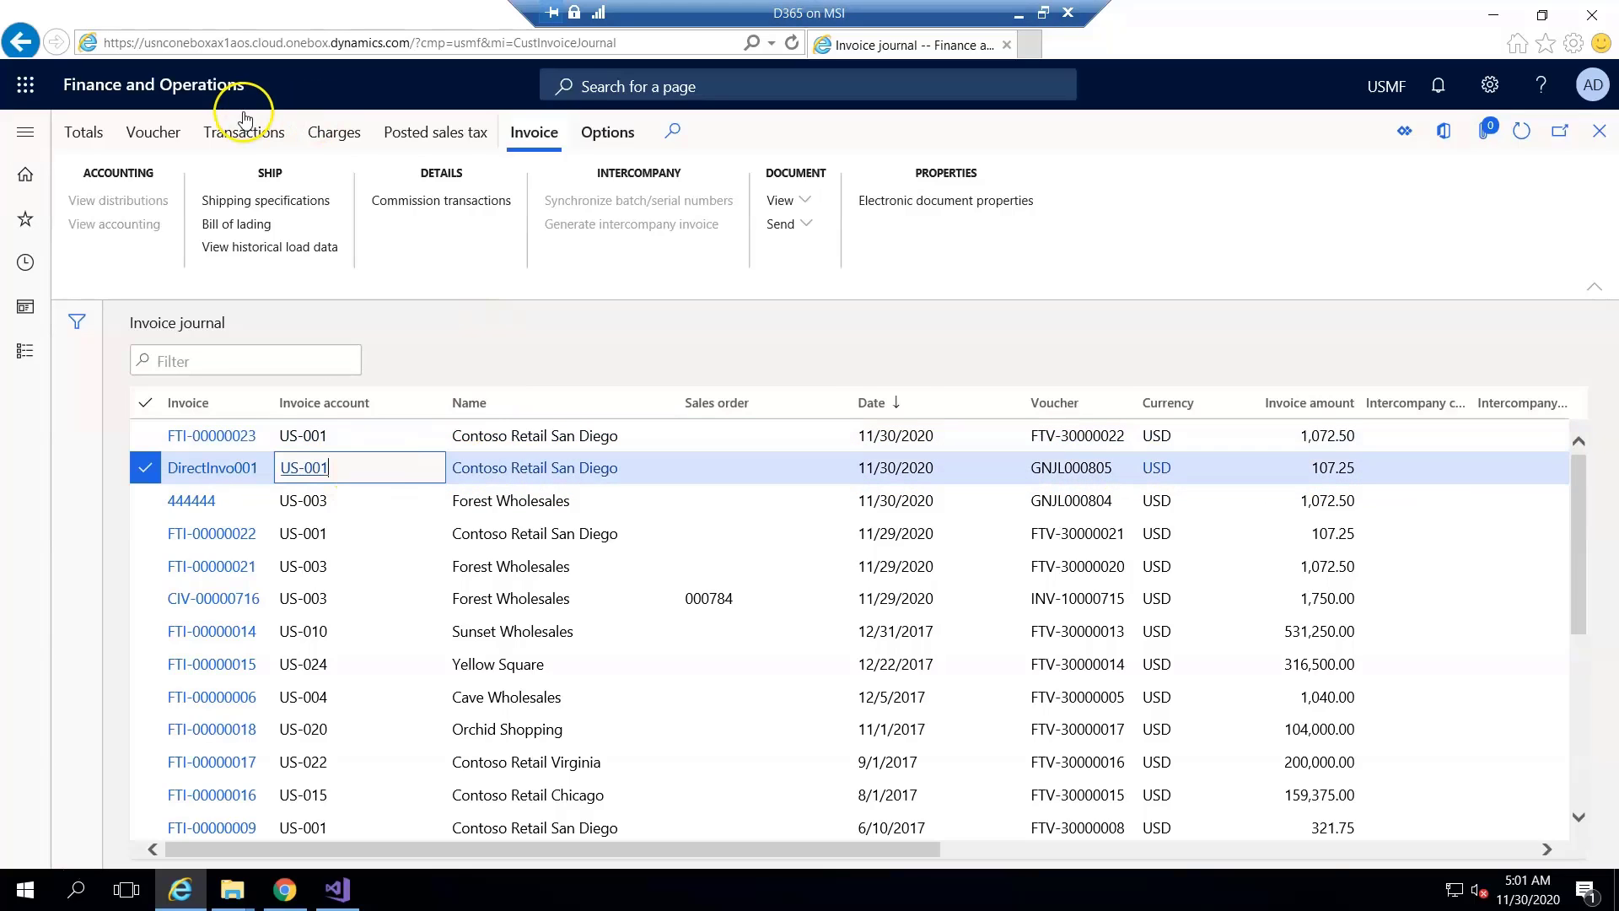
- Show DirectInvo001's customer transactions and check voucher GNJL000805's 107.25 USD amount and balance
left_click(241, 135)
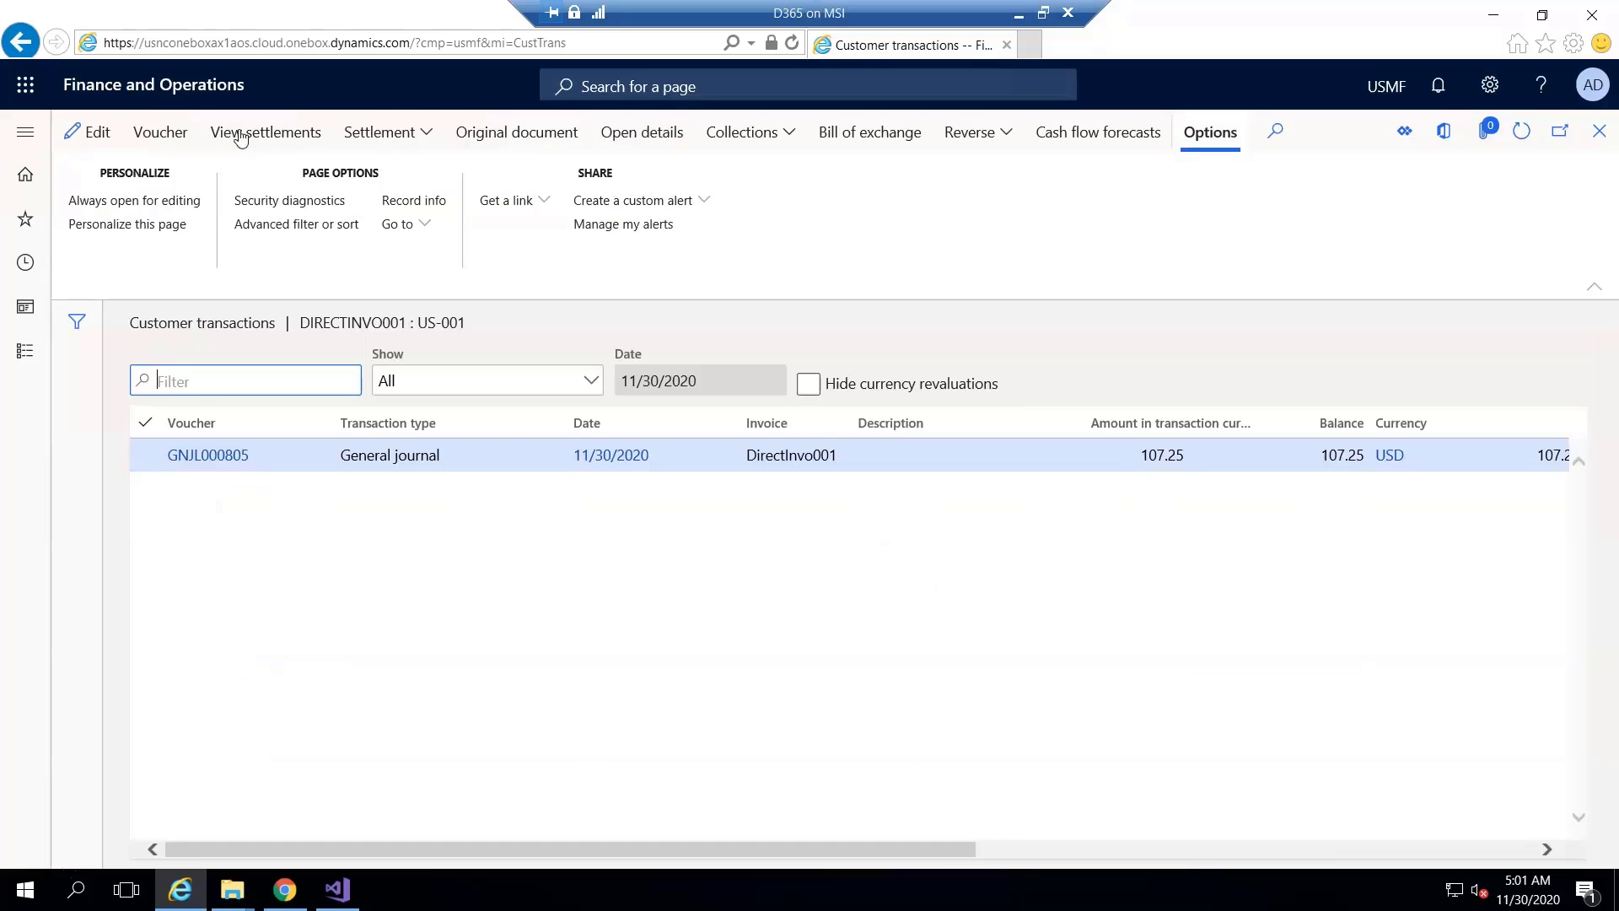
left_click_drag(969, 843, 379, 828)
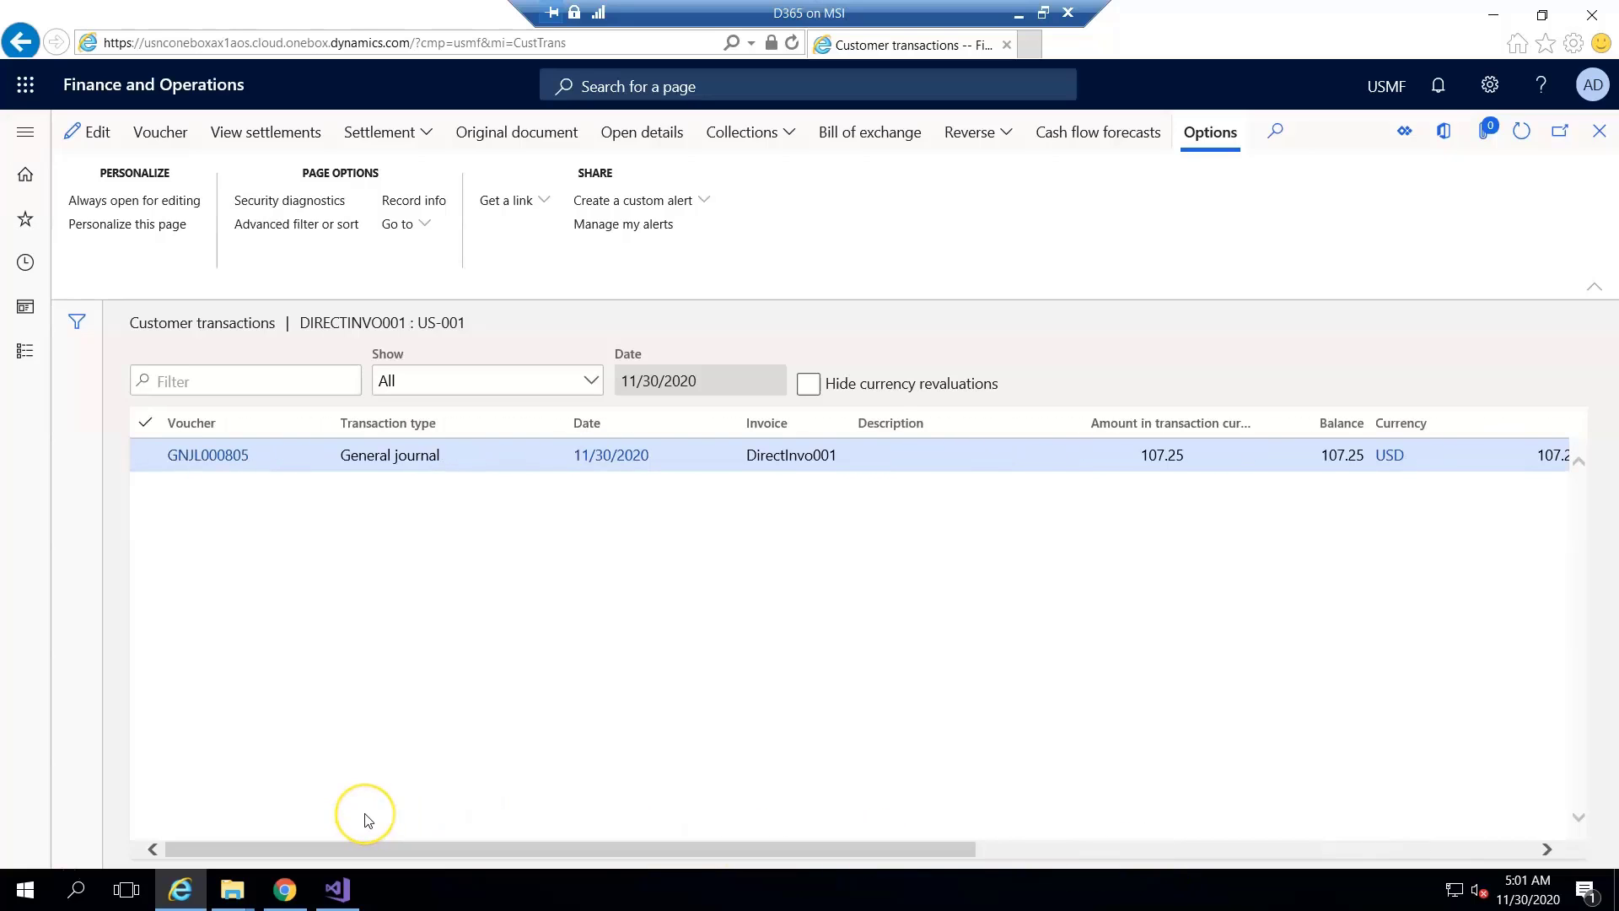